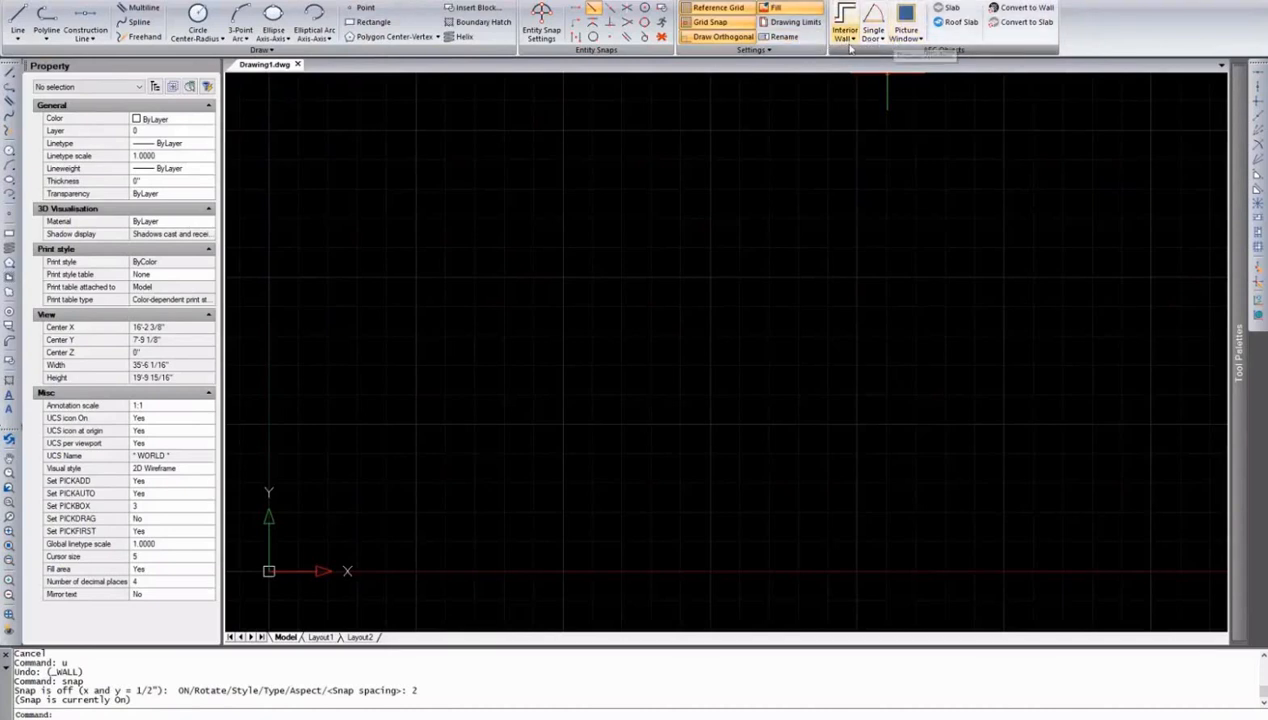
{"action": "left_click", "coordinate": [852, 41]}
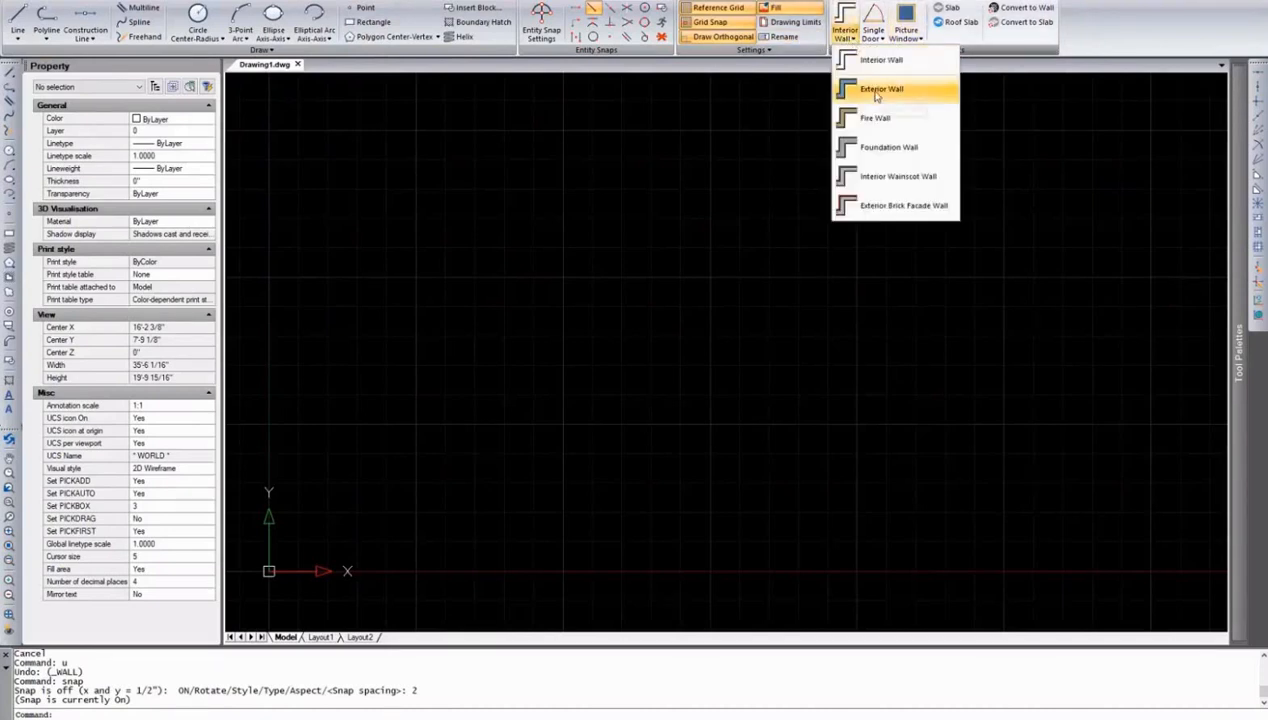
{"action": "left_click", "coordinate": [874, 40]}
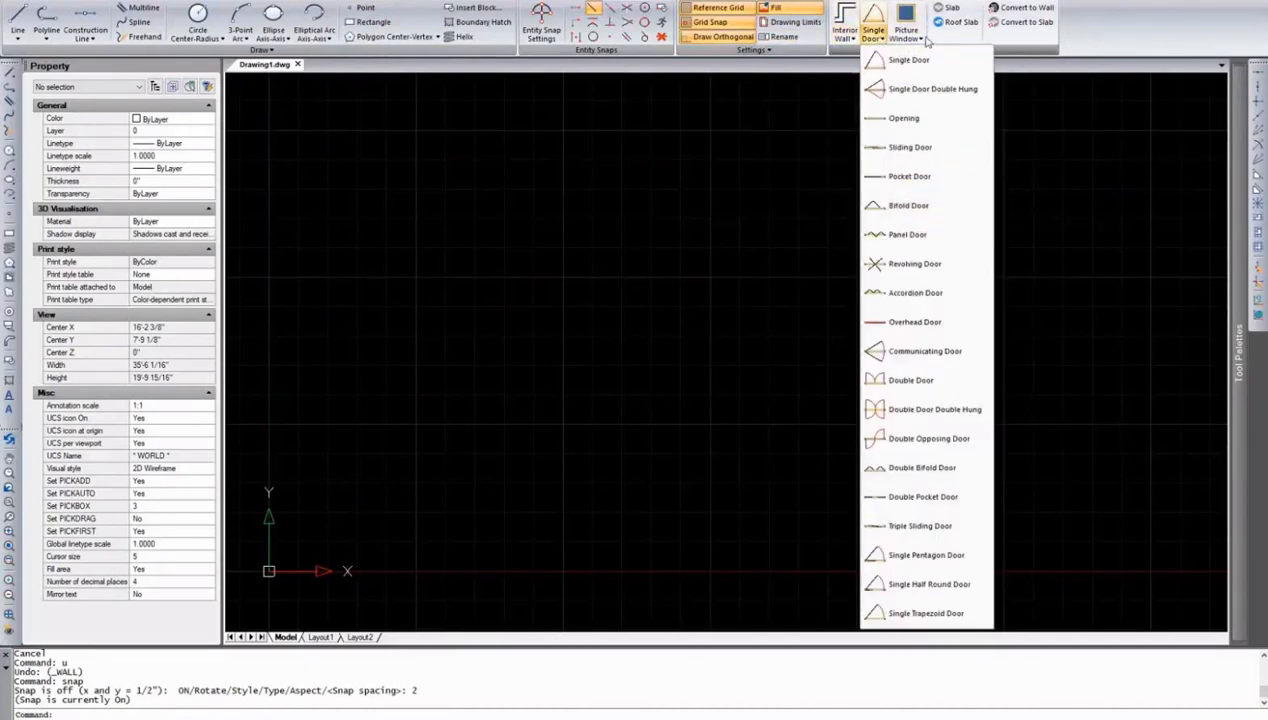
{"action": "left_click", "coordinate": [919, 41]}
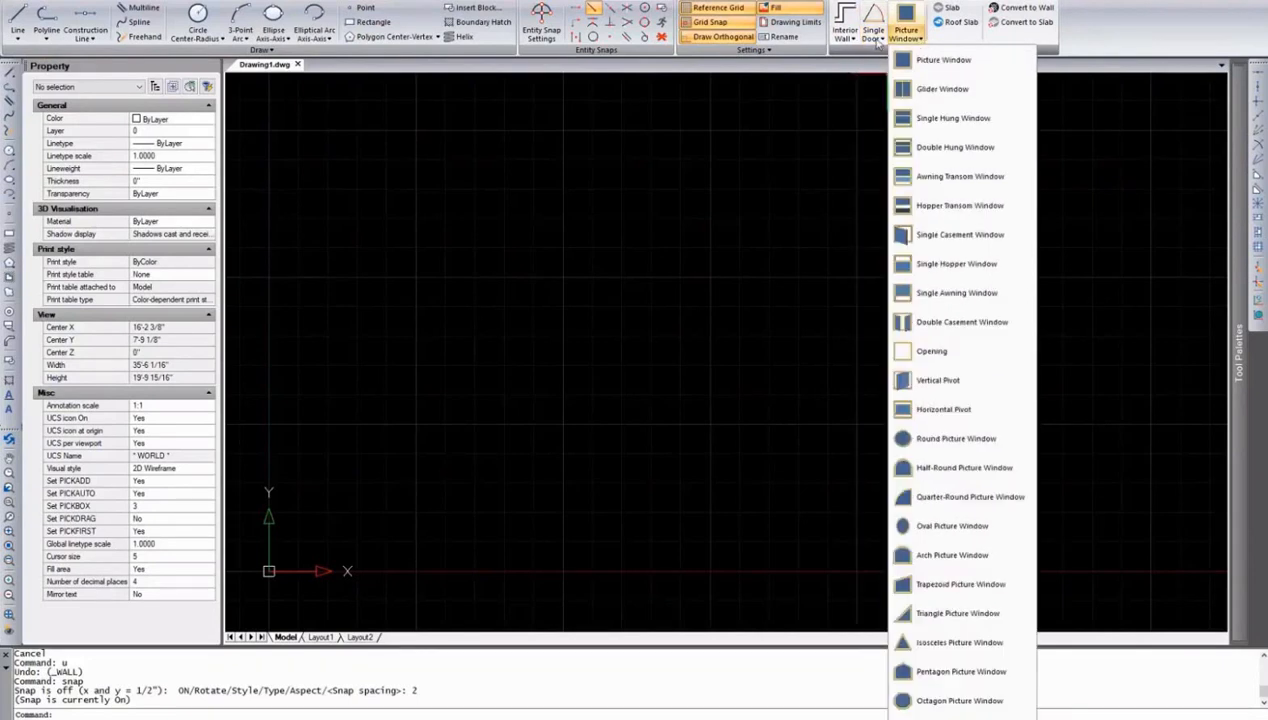
Draw a closed L-shaped outline of exterior walls, about 20' along its upper side and about 26' along its lower side.
{"action": "left_click", "coordinate": [849, 41]}
{"action": "left_click", "coordinate": [870, 88]}
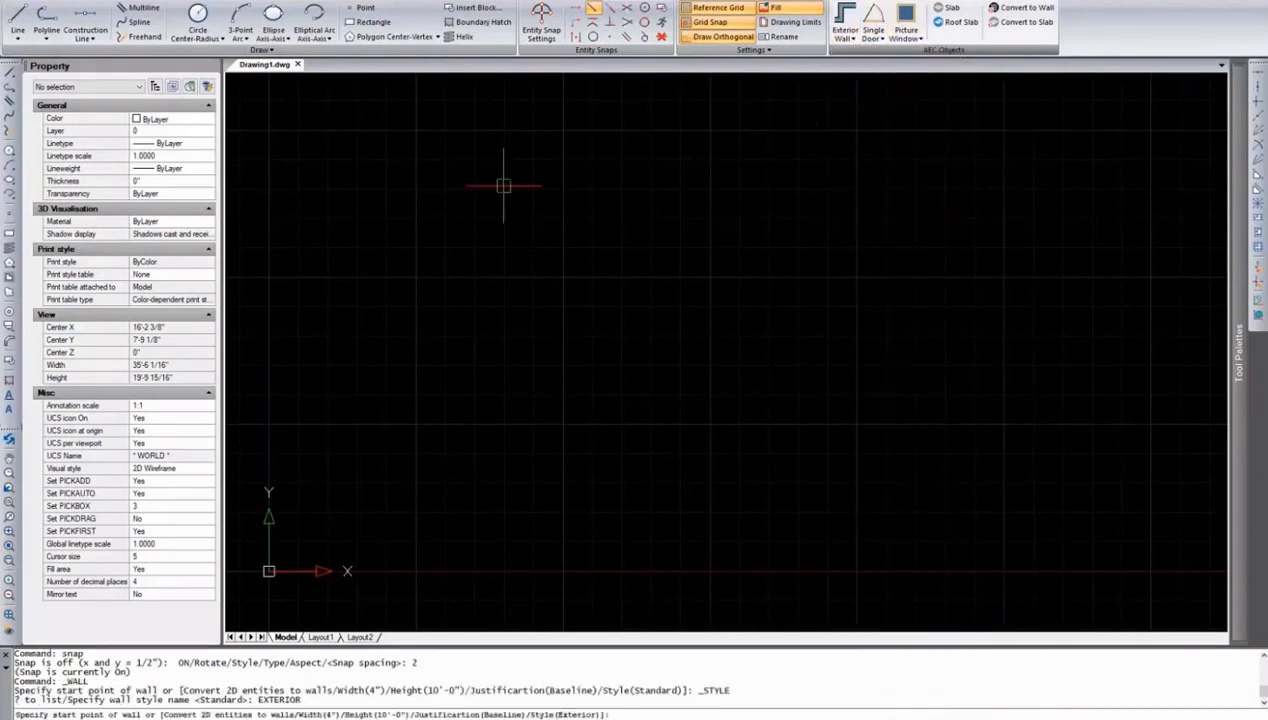
{"action": "left_click", "coordinate": [388, 177]}
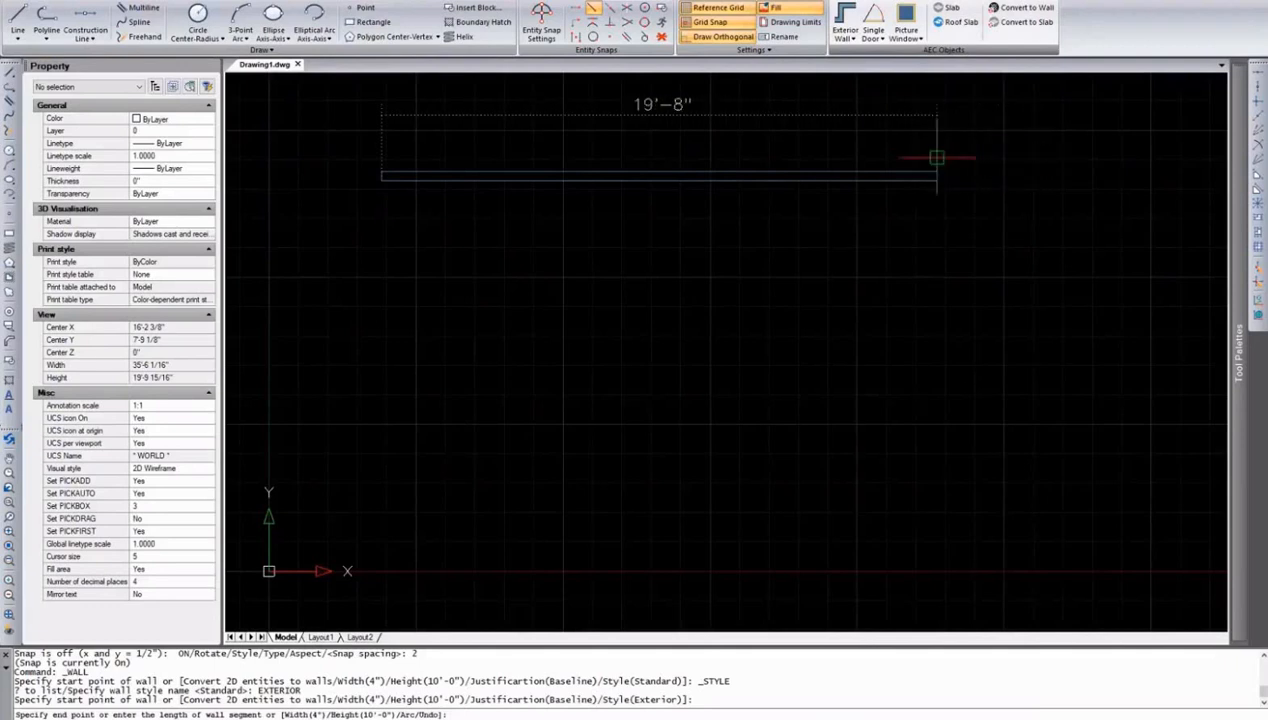
{"action": "left_click", "coordinate": [946, 157]}
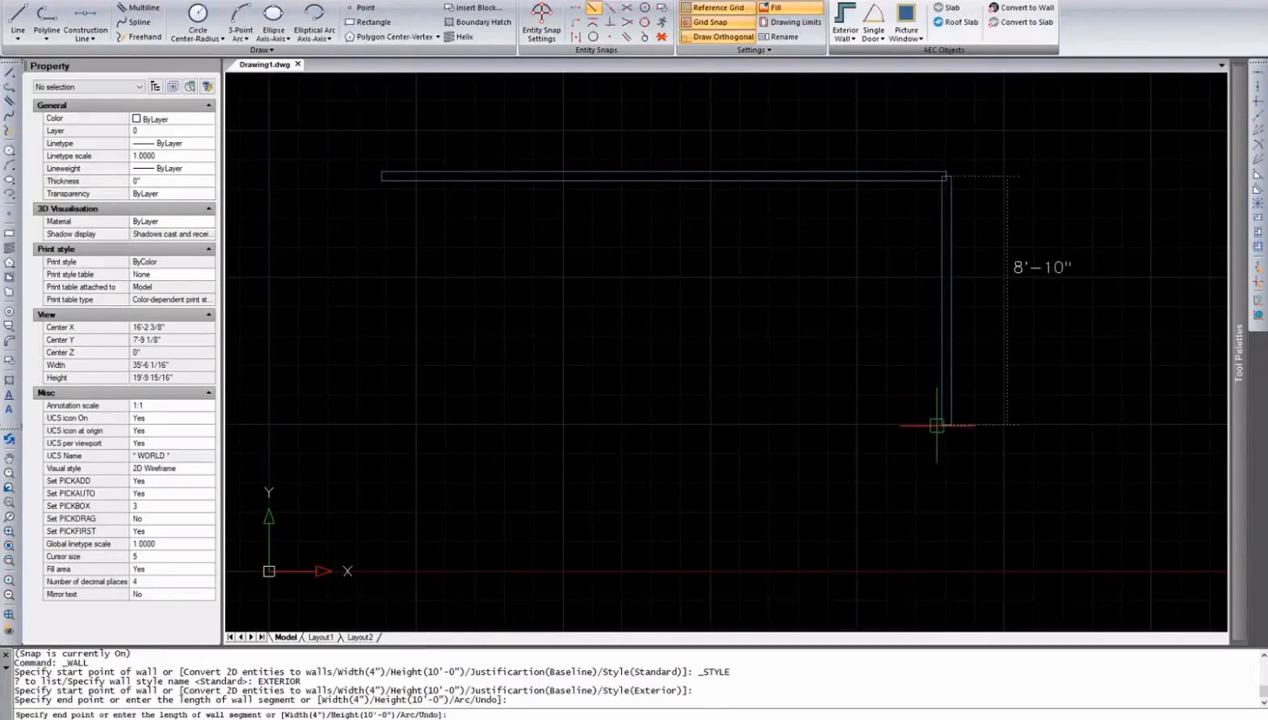
{"action": "left_click", "coordinate": [946, 424]}
{"action": "left_click", "coordinate": [1110, 425]}
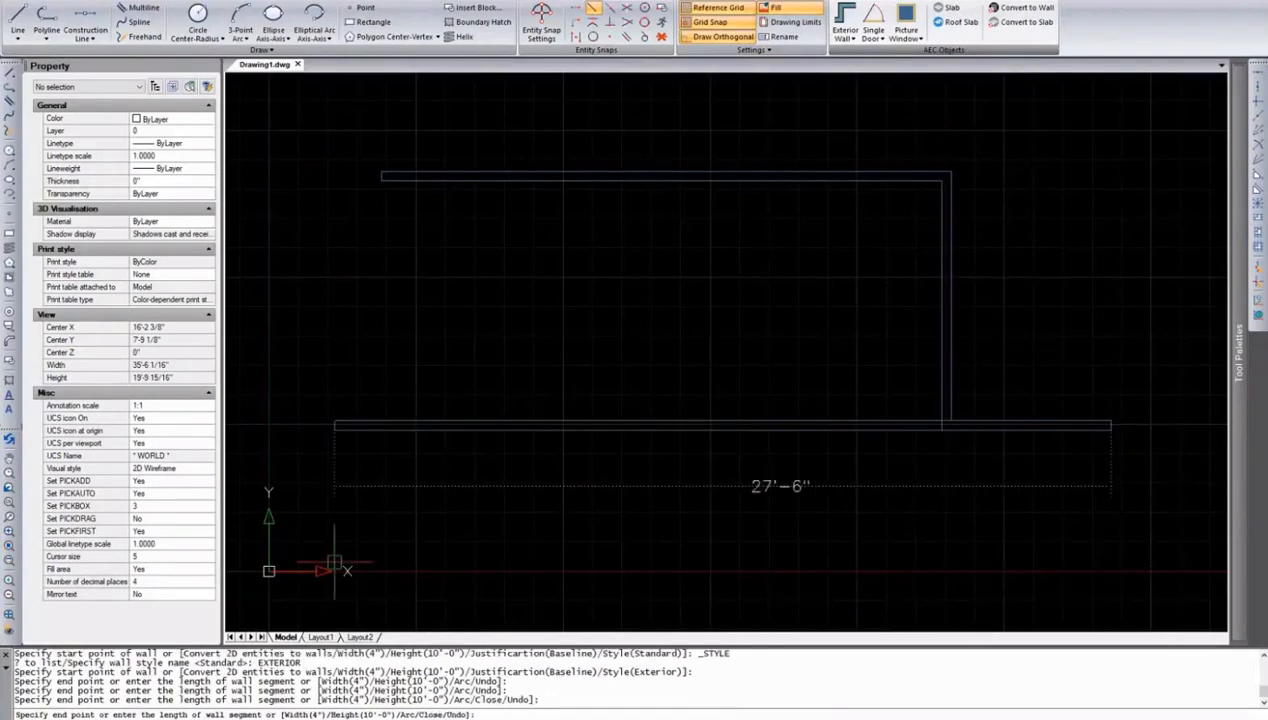
{"action": "left_click", "coordinate": [1053, 569]}
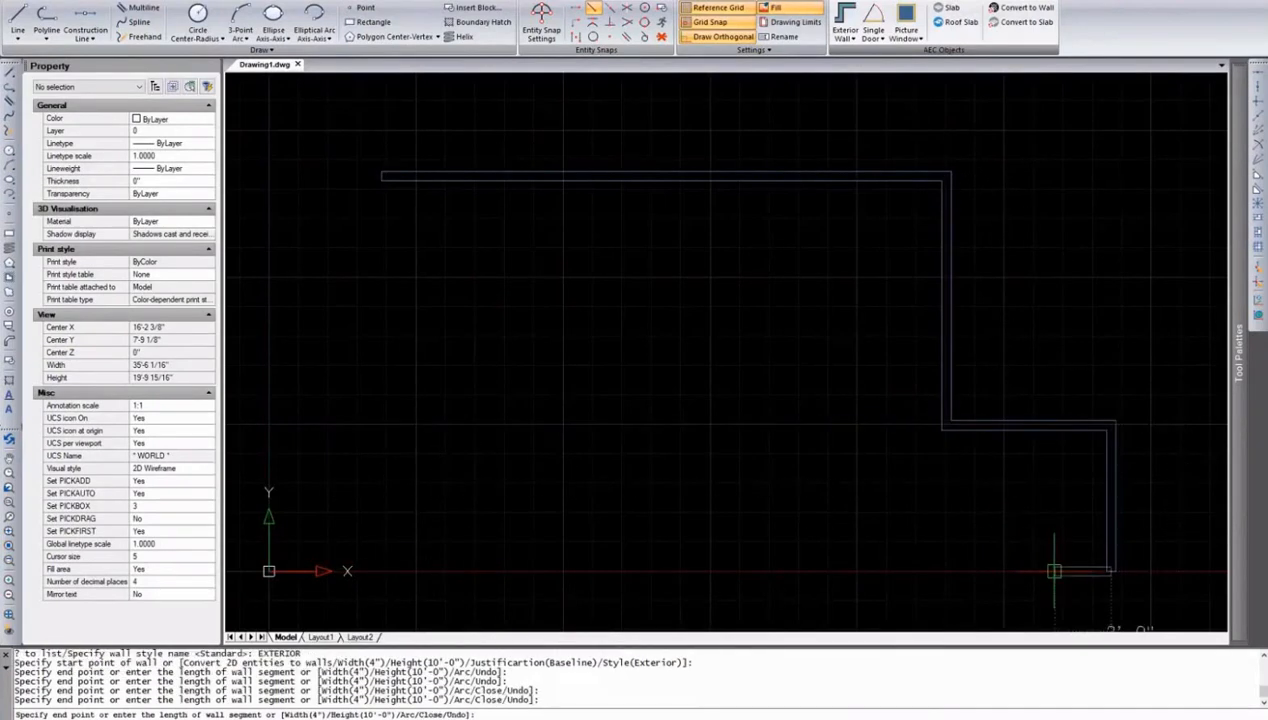
{"action": "left_click", "coordinate": [381, 455]}
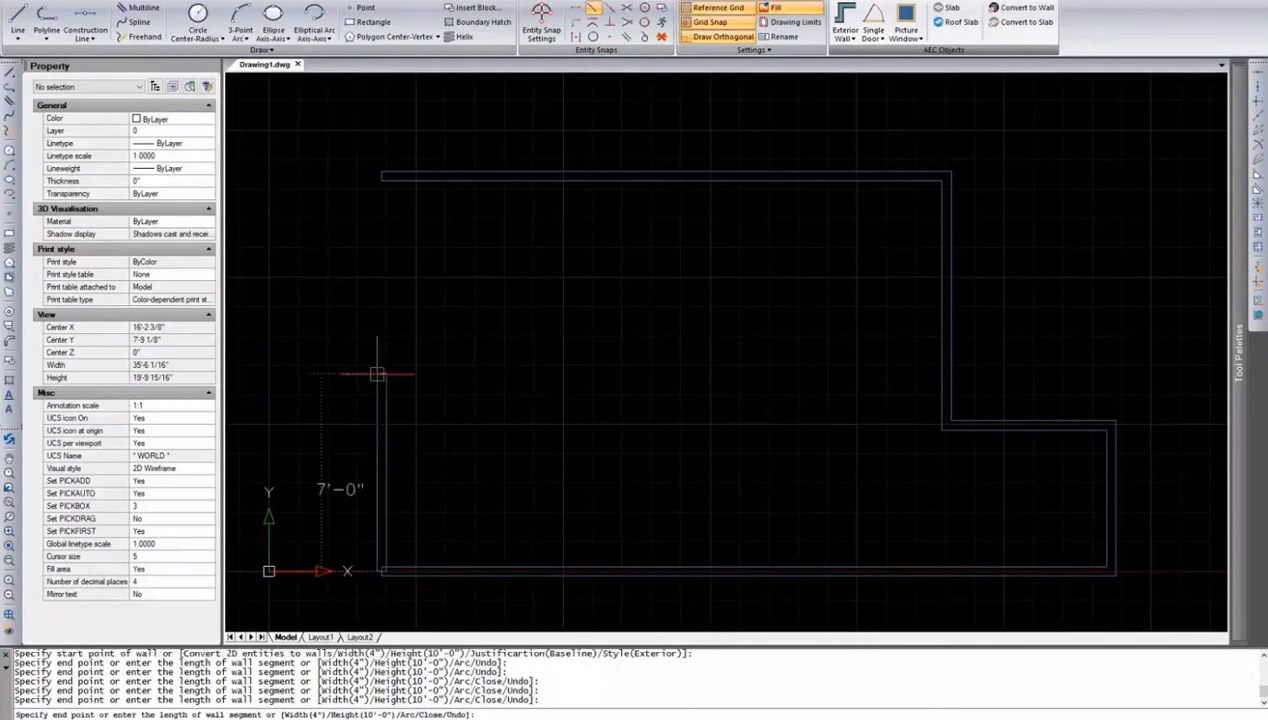
{"action": "left_click", "coordinate": [381, 181]}
{"action": "key", "text": "Return"}
{"action": "scroll", "coordinate": [797, 323], "scroll_direction": "down", "scroll_amount": 5}
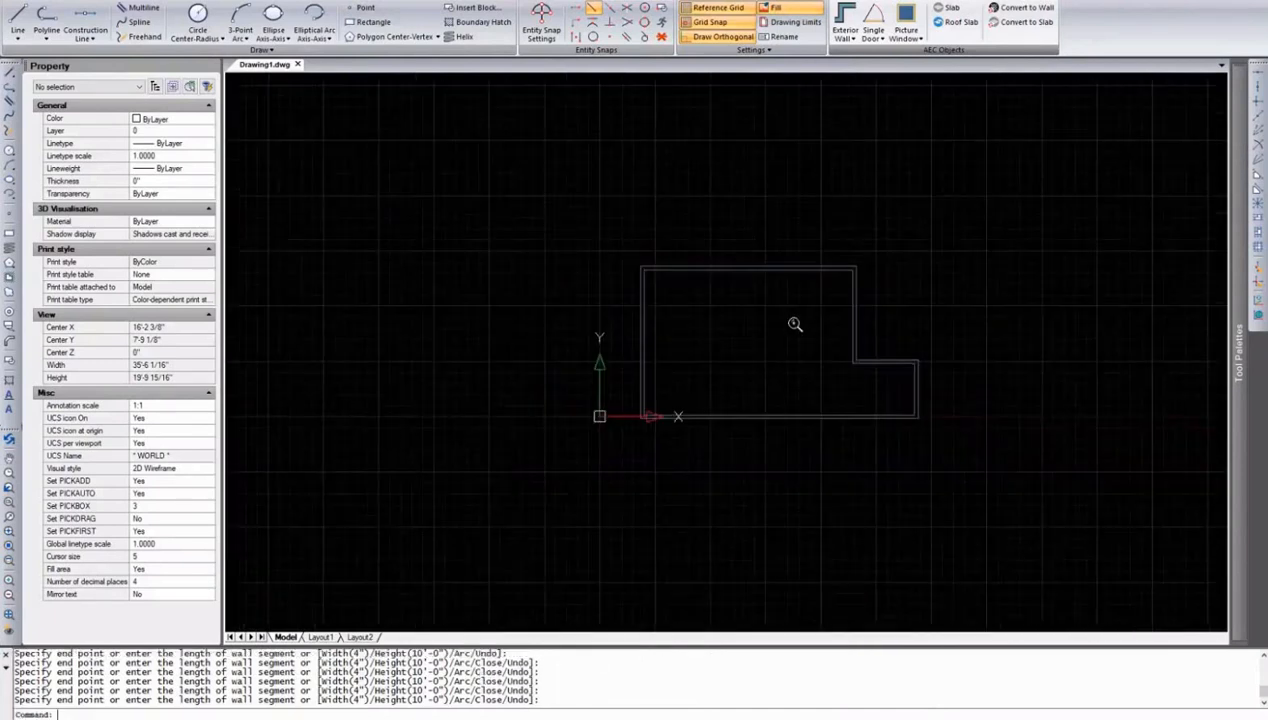
{"action": "scroll", "coordinate": [795, 323], "scroll_direction": "up", "scroll_amount": 3}
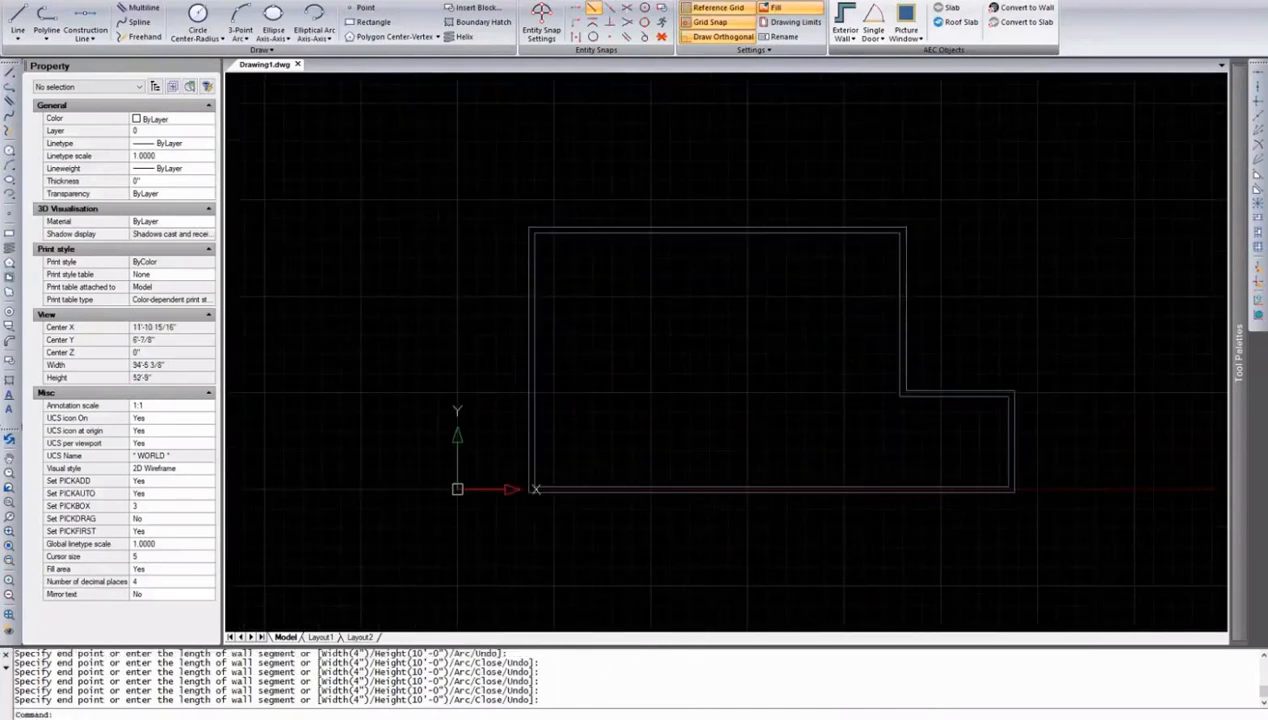
Insert a double door 3'-0" wide in the lower wall, about 8" from the wall's left end.
{"action": "left_click", "coordinate": [886, 28]}
{"action": "left_click", "coordinate": [882, 38]}
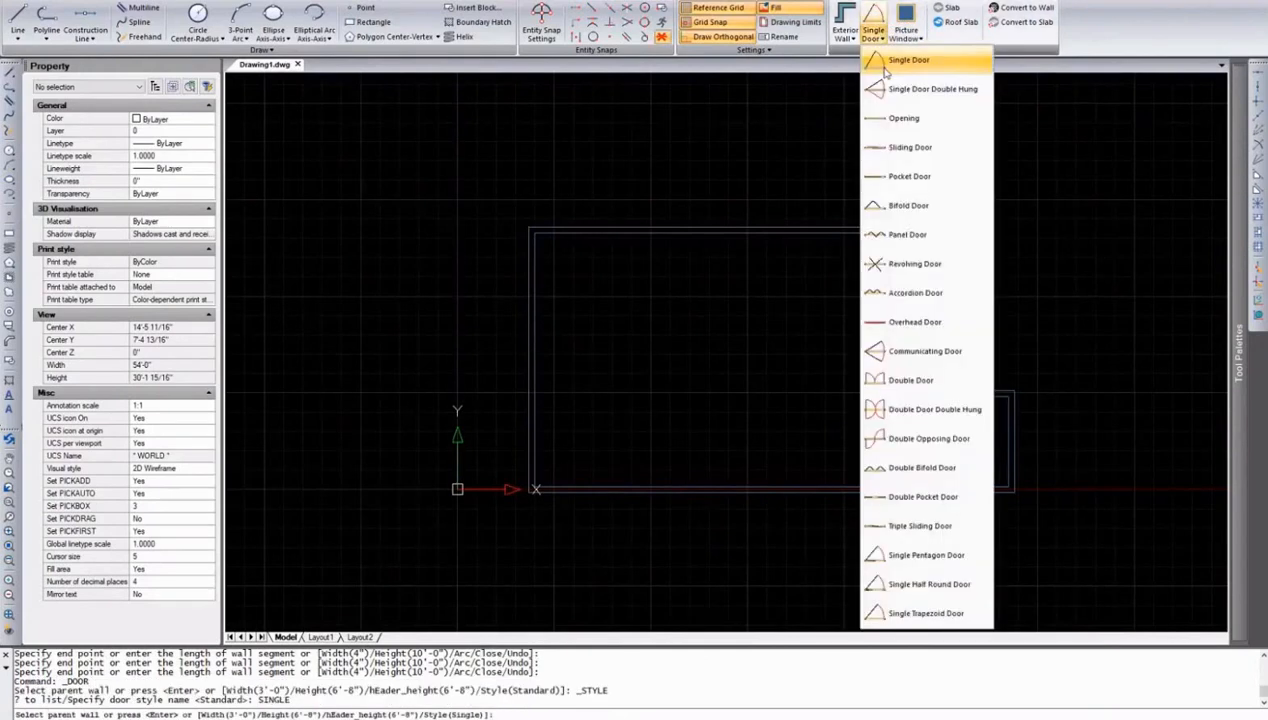
{"action": "left_click", "coordinate": [882, 381]}
{"action": "left_click", "coordinate": [569, 488]}
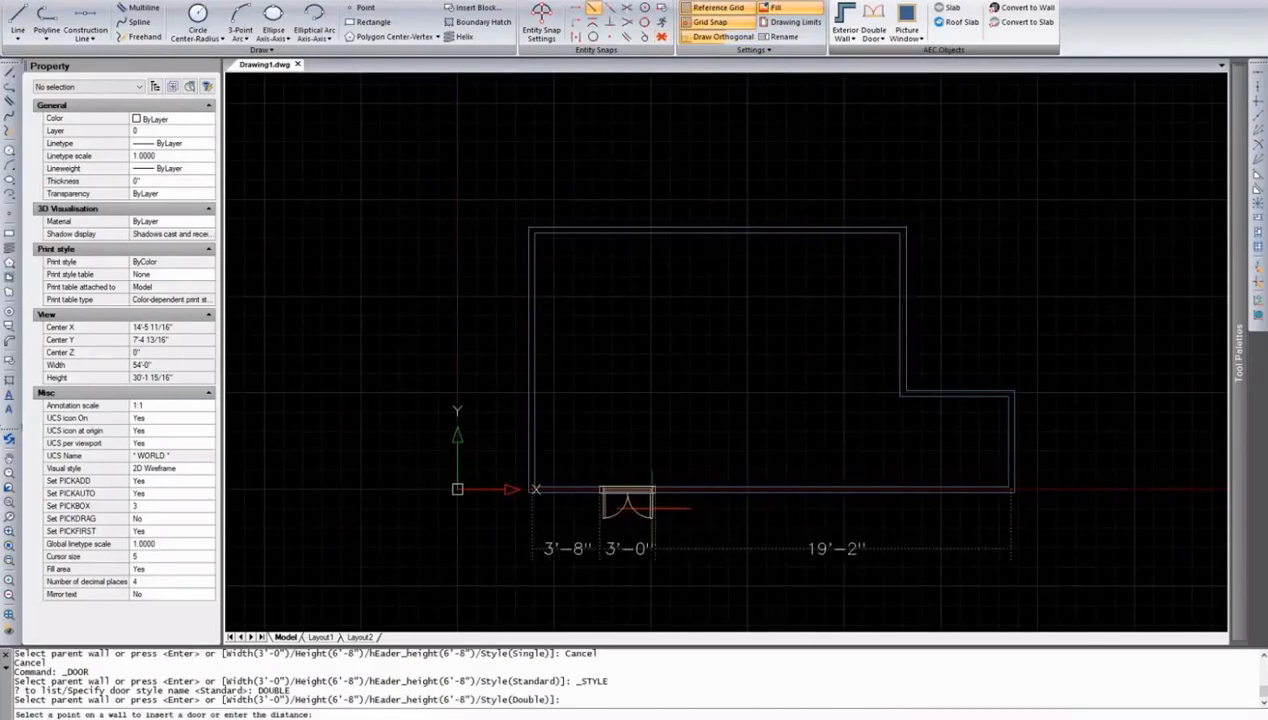
{"action": "left_click", "coordinate": [567, 489]}
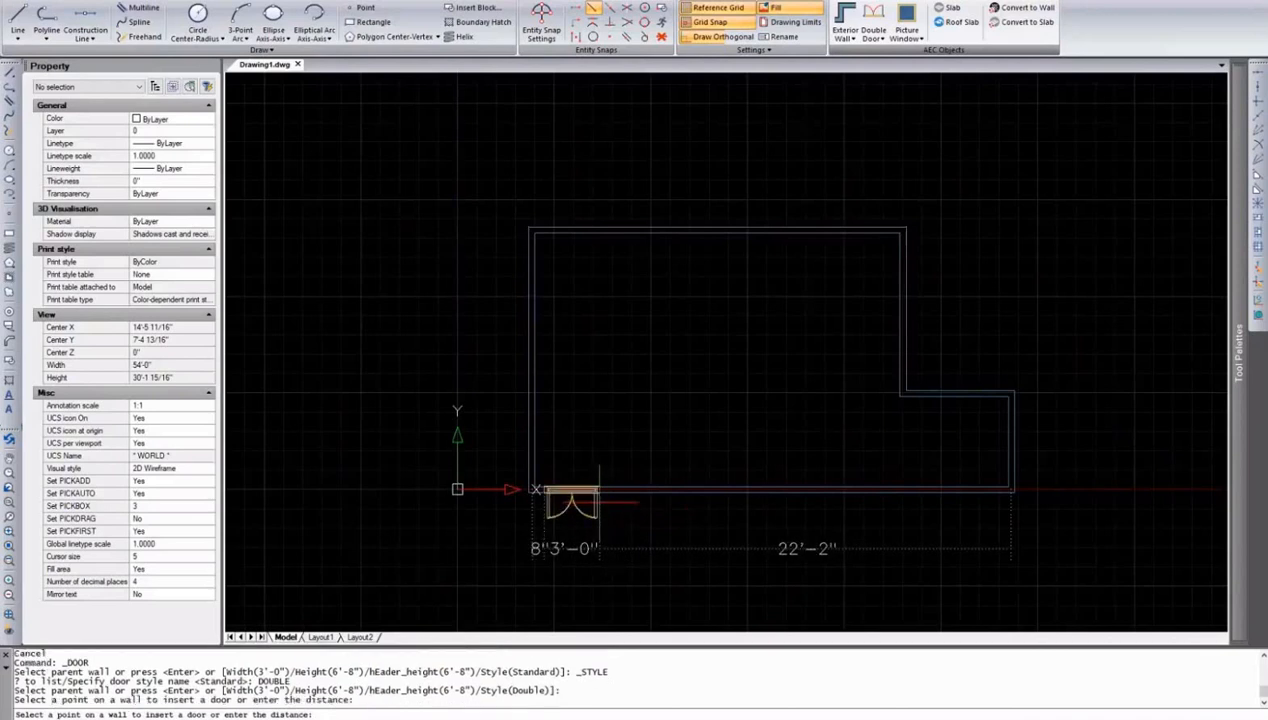
{"action": "key", "text": "Return"}
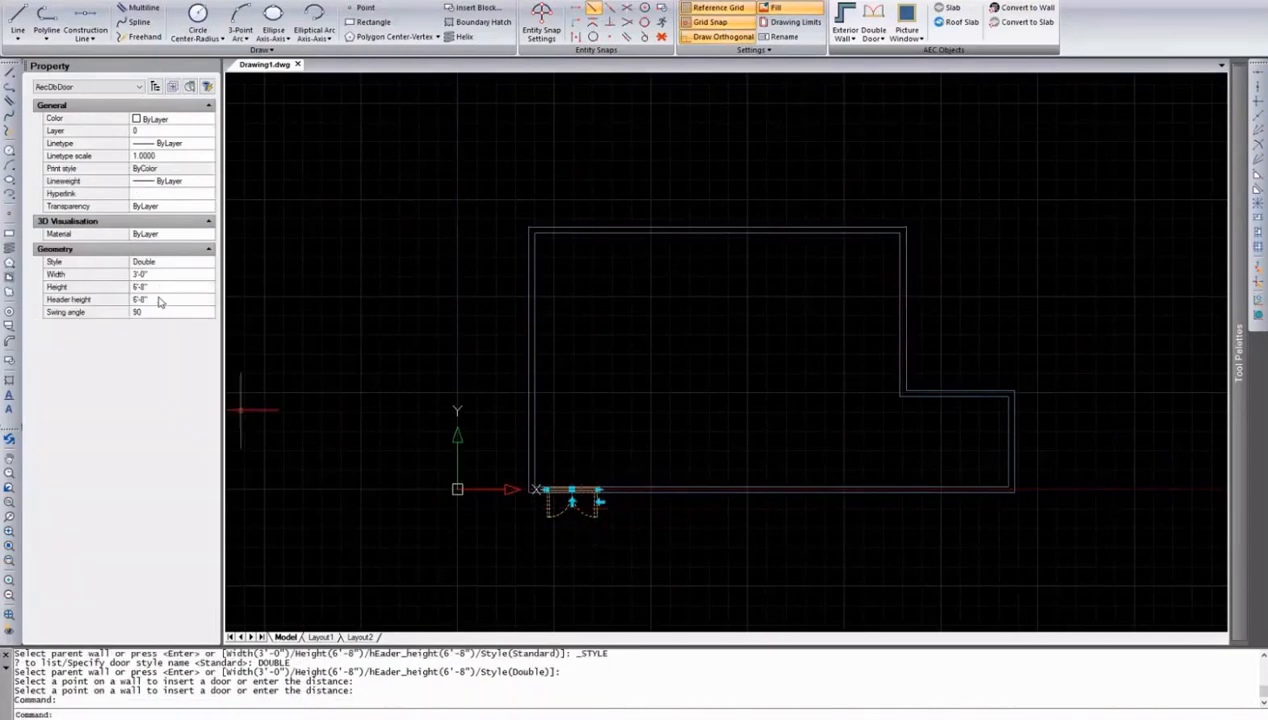
Set the double door's width to 6' and move it right along the lower wall, clear of the corner.
{"action": "left_click", "coordinate": [158, 274]}
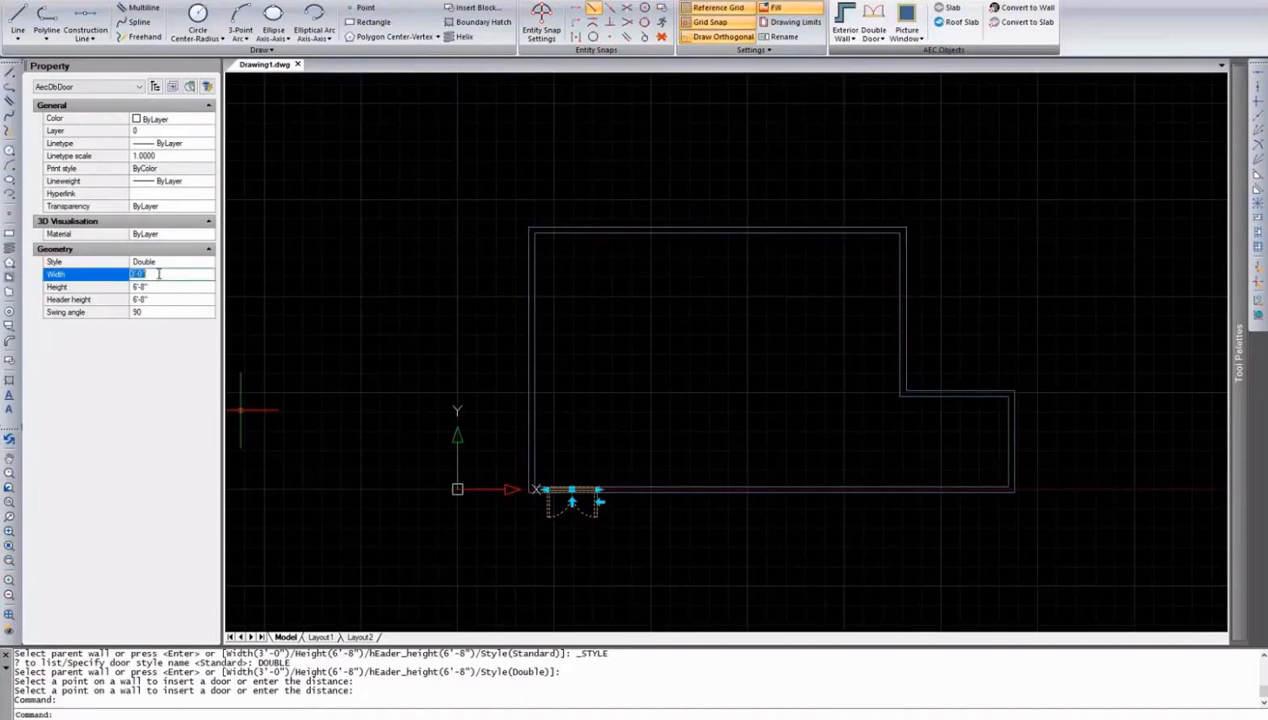
{"action": "type", "text": "6'"}
{"action": "key", "text": "Return"}
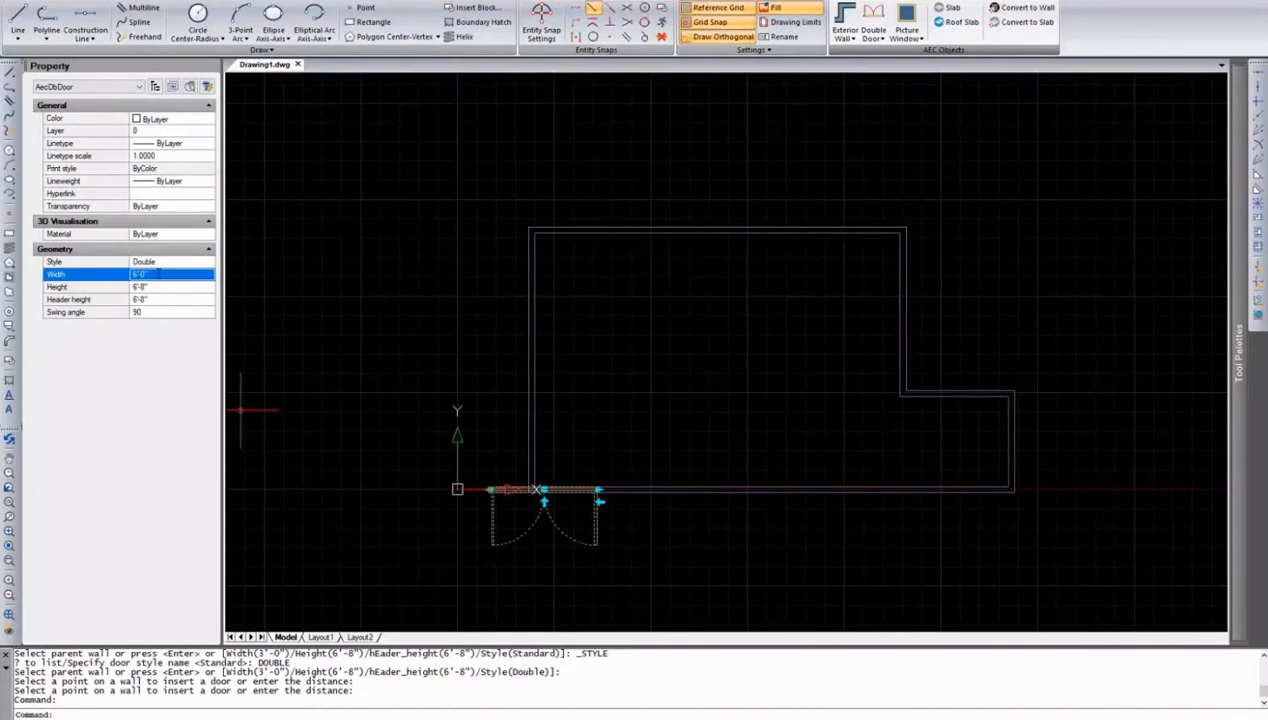
{"action": "left_click", "coordinate": [542, 490]}
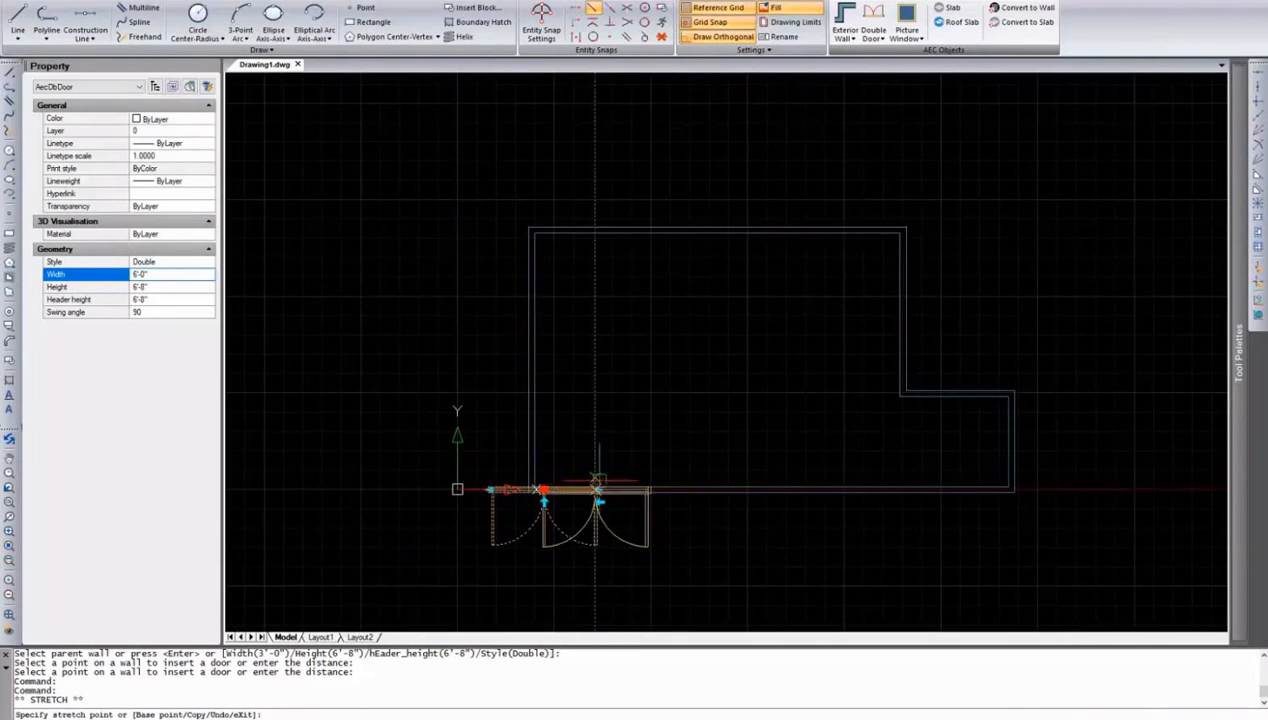
{"action": "left_click", "coordinate": [597, 489]}
{"action": "key", "text": "Escape"}
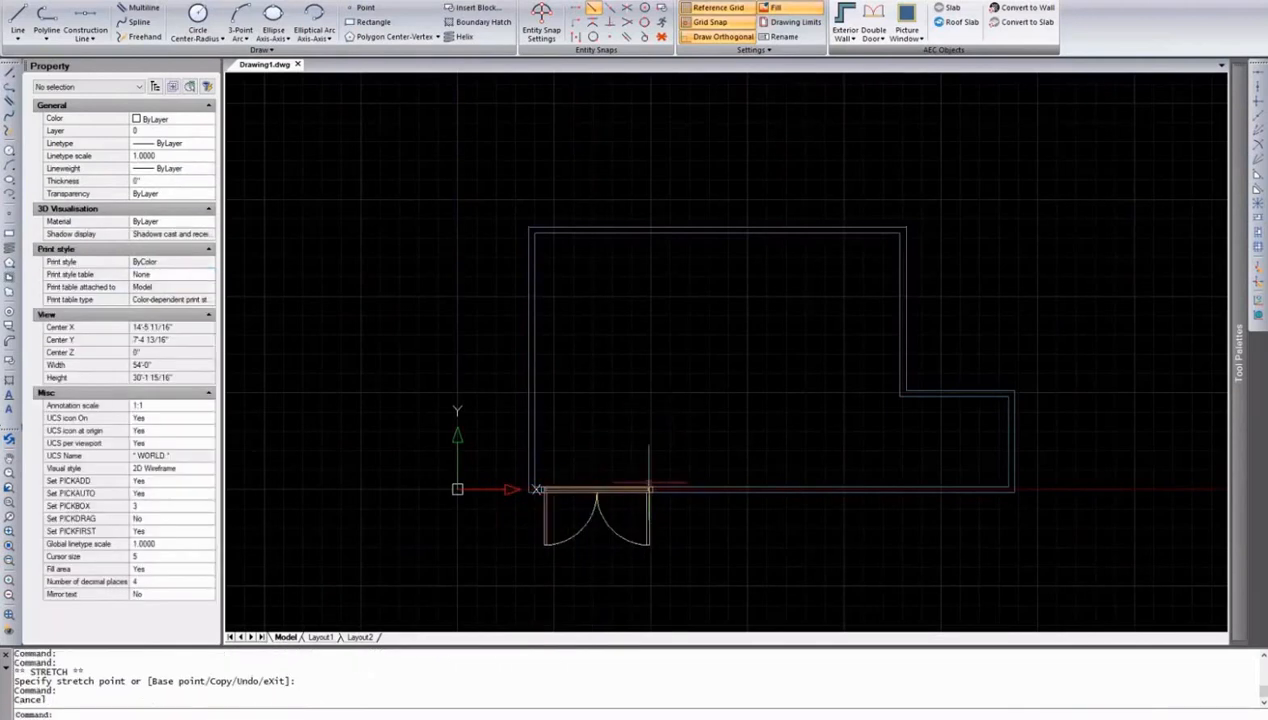
Flip the double door's swing across the lower wall and return it to its original side.
{"action": "left_click", "coordinate": [648, 508]}
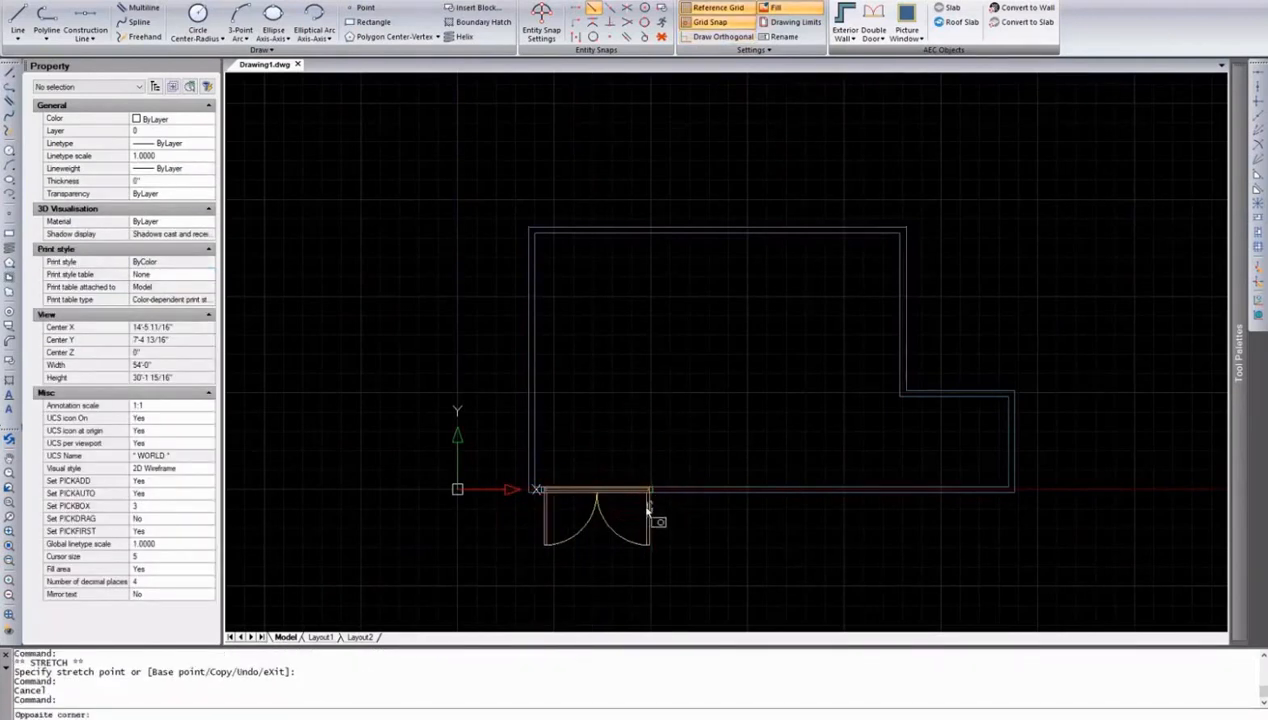
{"action": "left_click", "coordinate": [646, 504]}
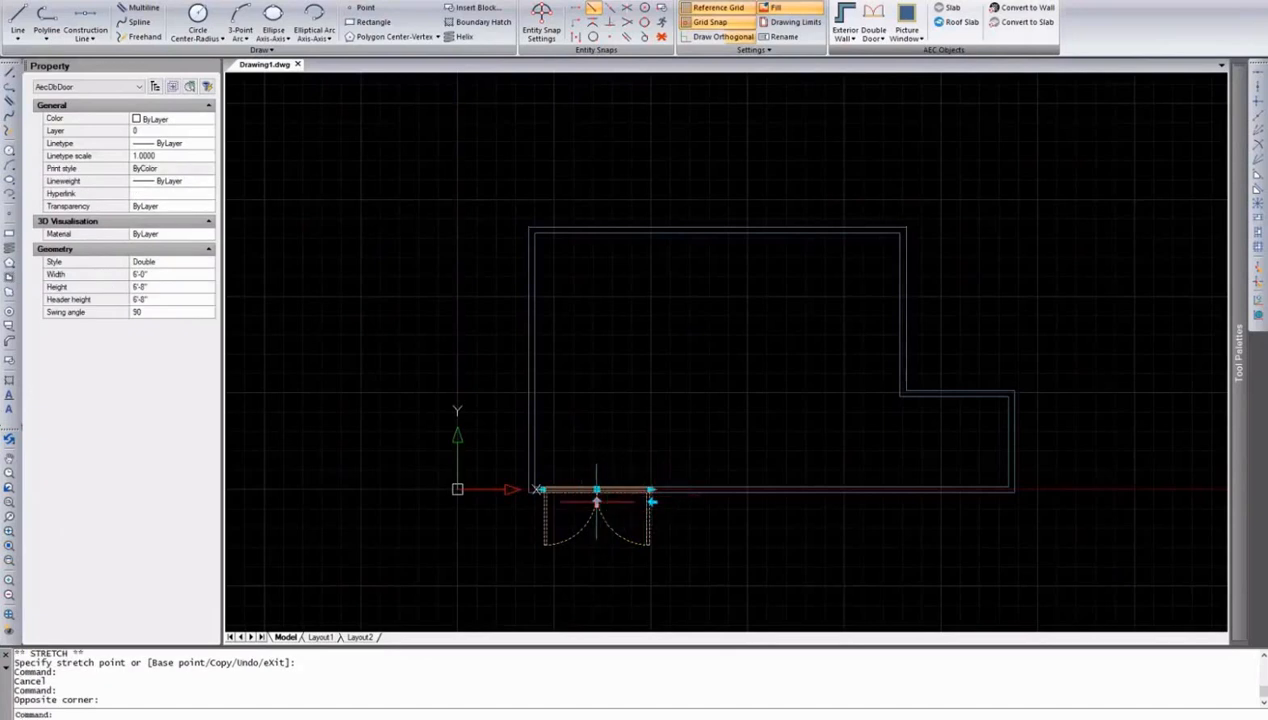
{"action": "left_click", "coordinate": [597, 503]}
{"action": "left_click", "coordinate": [597, 476]}
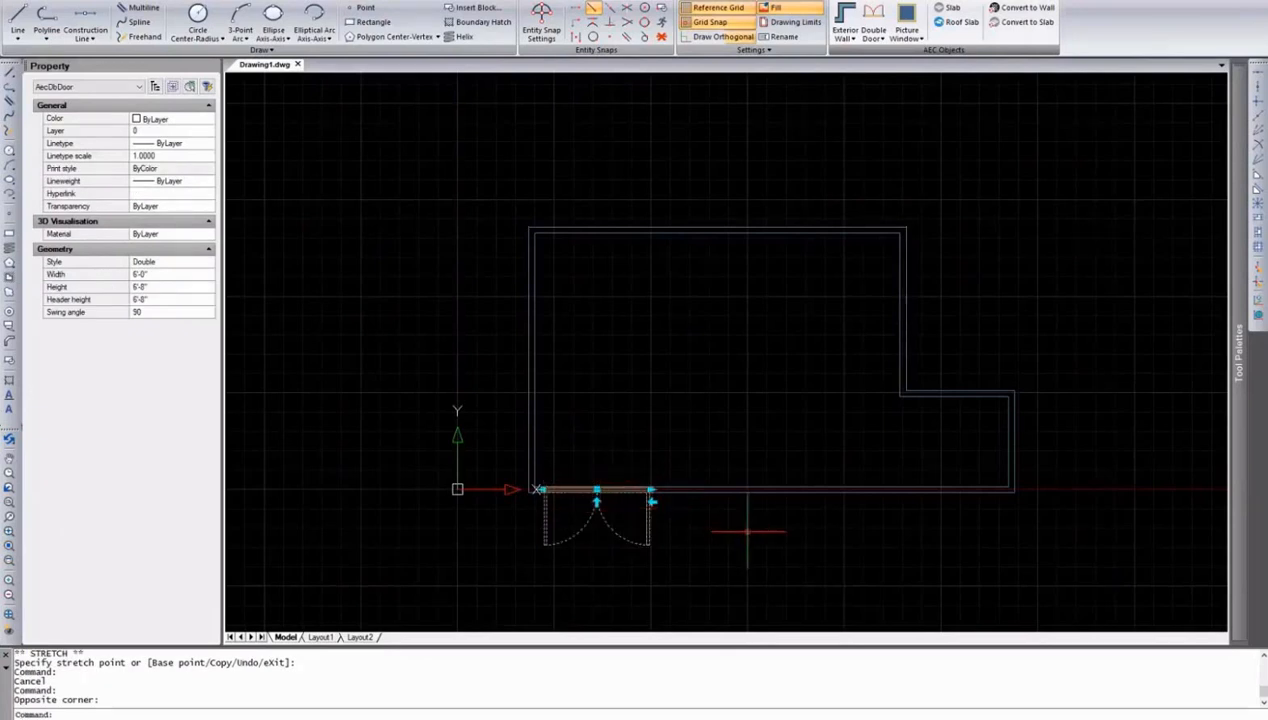
{"action": "key", "text": "Escape"}
Insert a single door 3'-0" wide in the upper wall, about 2' from the wall's left end.
{"action": "left_click", "coordinate": [874, 35]}
{"action": "left_click", "coordinate": [876, 62]}
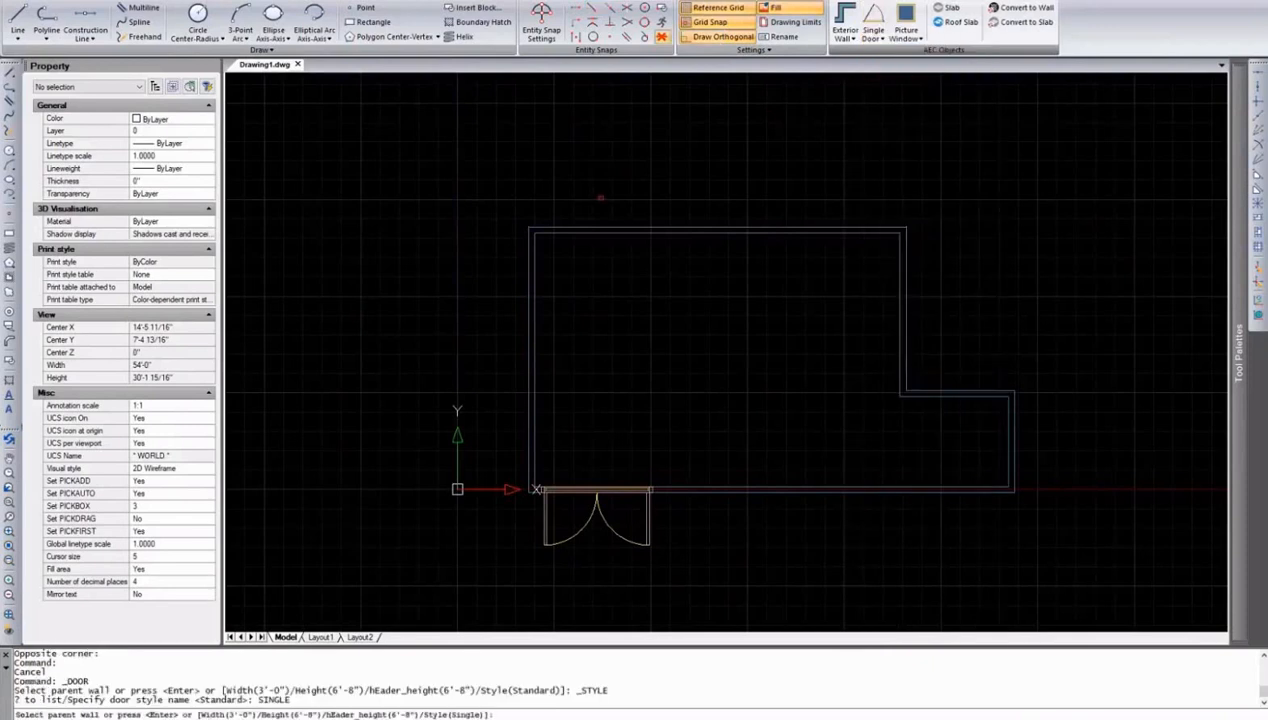
{"action": "left_click", "coordinate": [572, 232]}
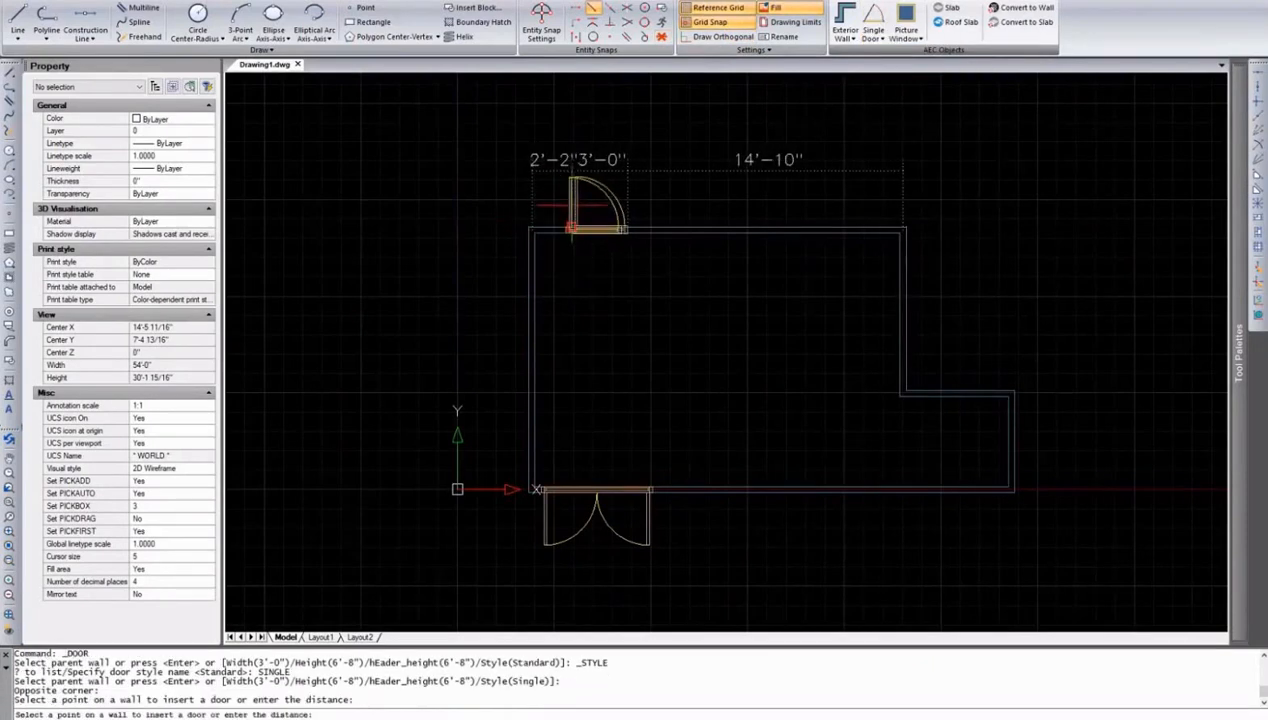
{"action": "left_click", "coordinate": [572, 230]}
{"action": "key", "text": "Escape"}
Flip the single door to swing outside the building and move it slightly left along the upper wall.
{"action": "left_click", "coordinate": [593, 217]}
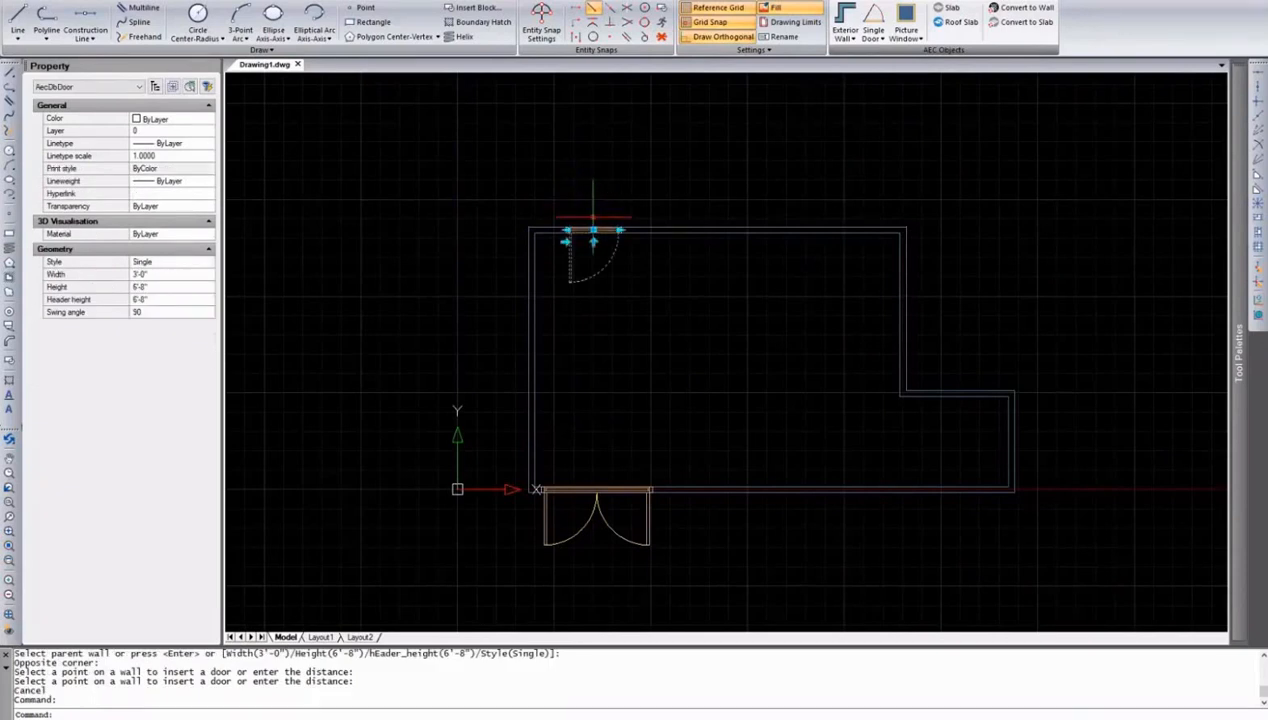
{"action": "left_click", "coordinate": [593, 240]}
{"action": "key", "text": "Escape"}
{"action": "left_click", "coordinate": [591, 234]}
{"action": "left_click", "coordinate": [593, 230]}
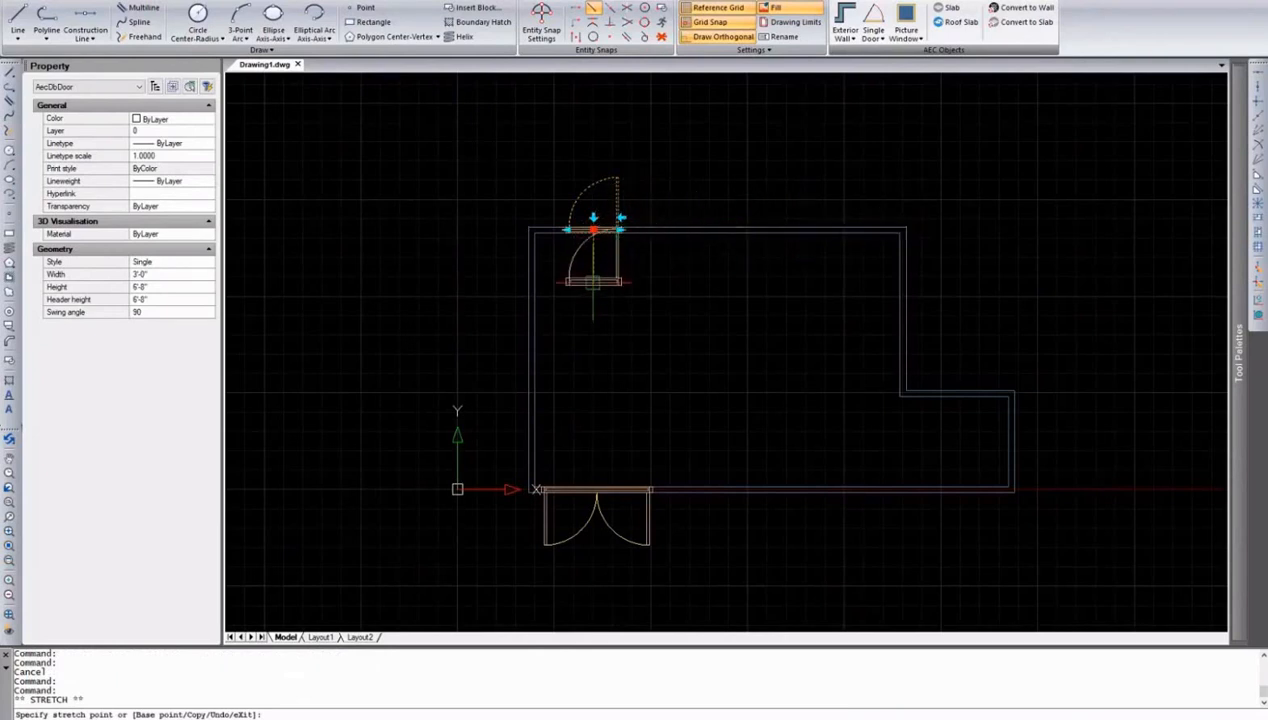
{"action": "left_click", "coordinate": [599, 229]}
{"action": "key", "text": "Escape"}
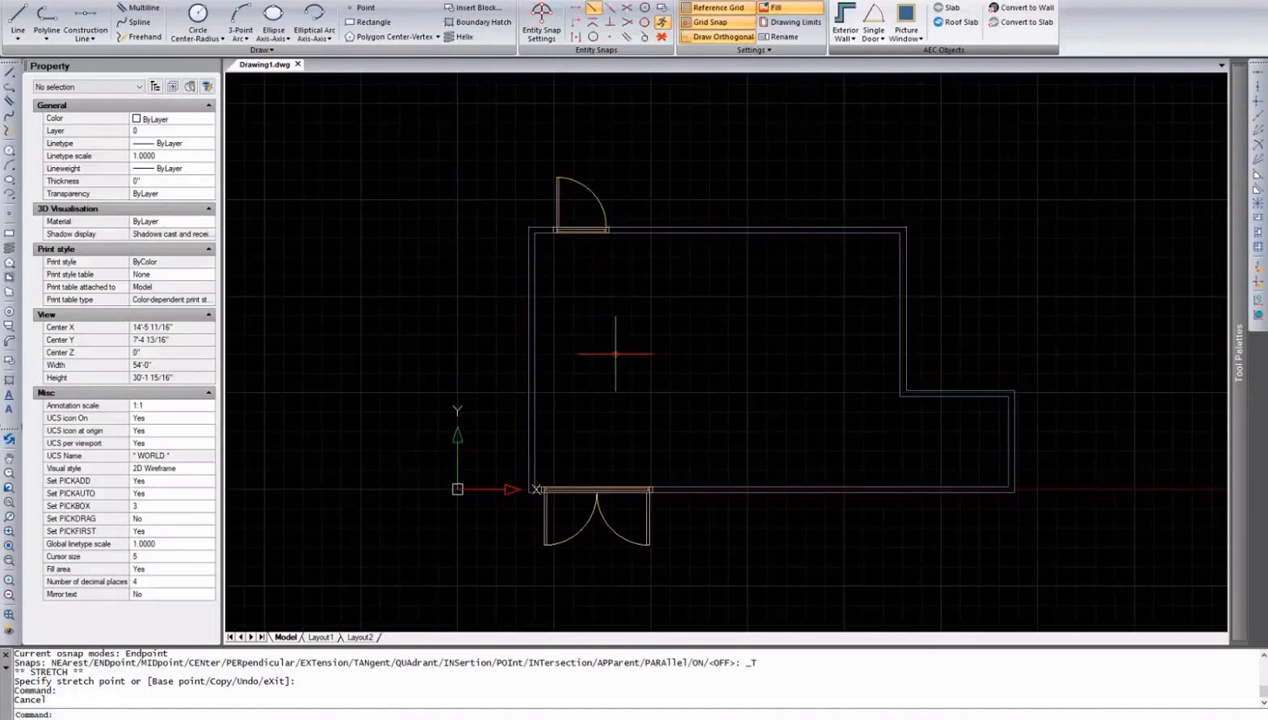
{"action": "left_click", "coordinate": [906, 37]}
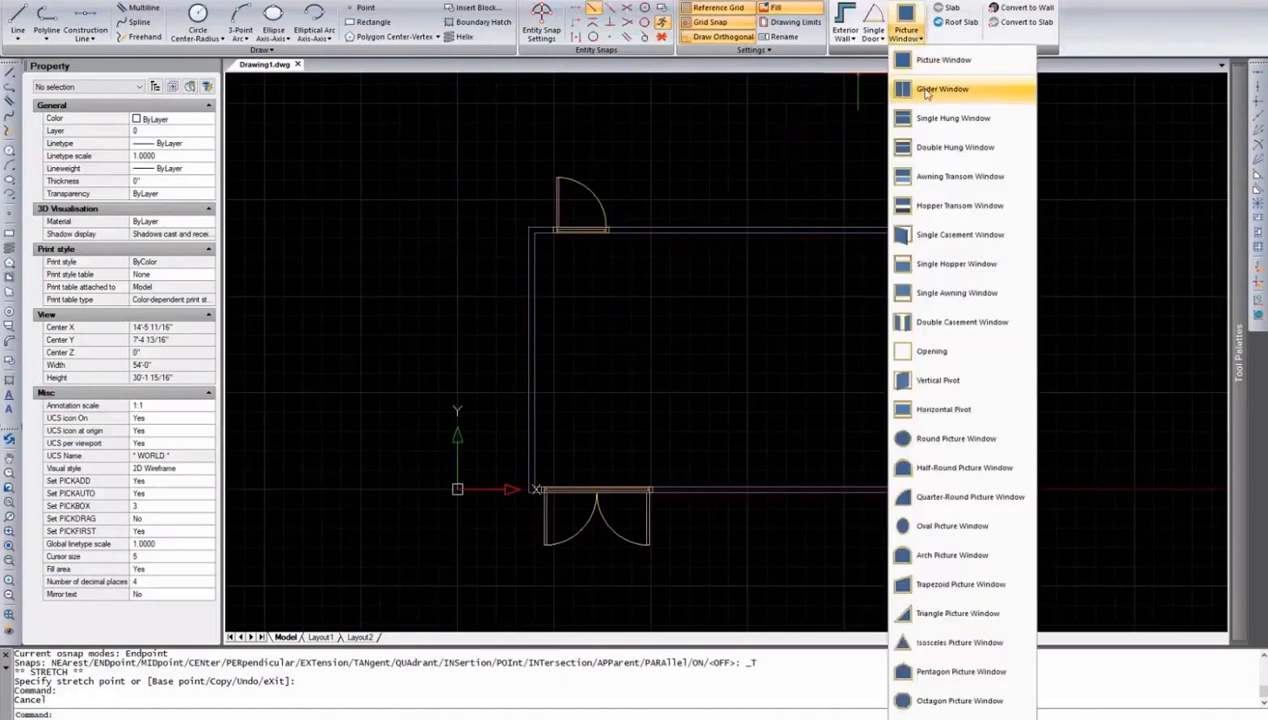
{"action": "left_click", "coordinate": [869, 38]}
{"action": "left_click", "coordinate": [854, 40]}
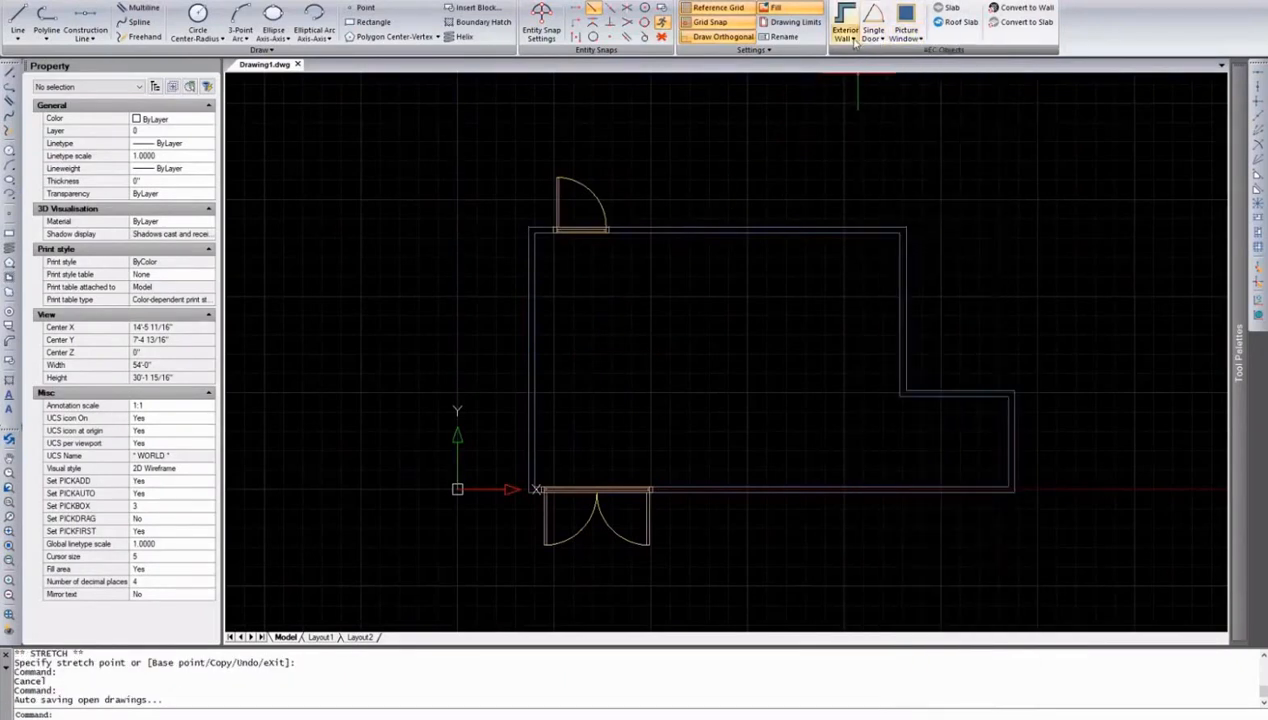
With orthogonal mode off, draw two joined exterior walls in a V across the building outline, the second about 21' long.
{"action": "left_click", "coordinate": [854, 40]}
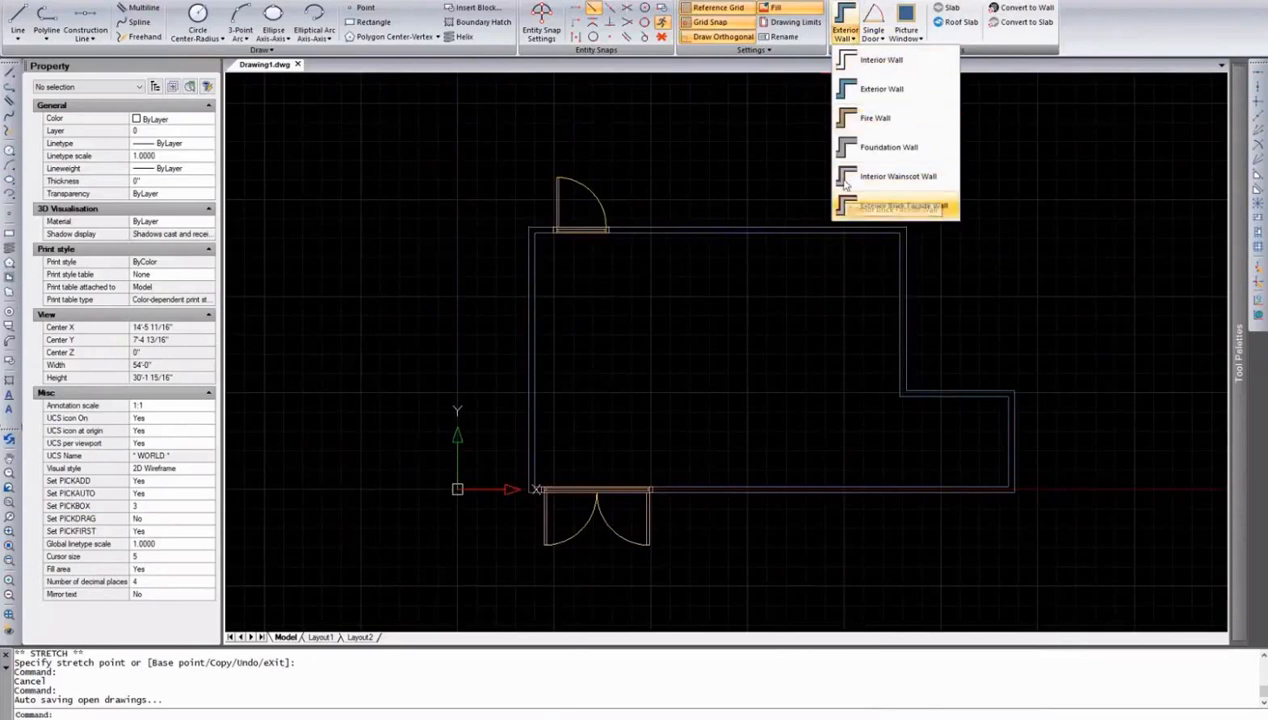
{"action": "left_click", "coordinate": [850, 89]}
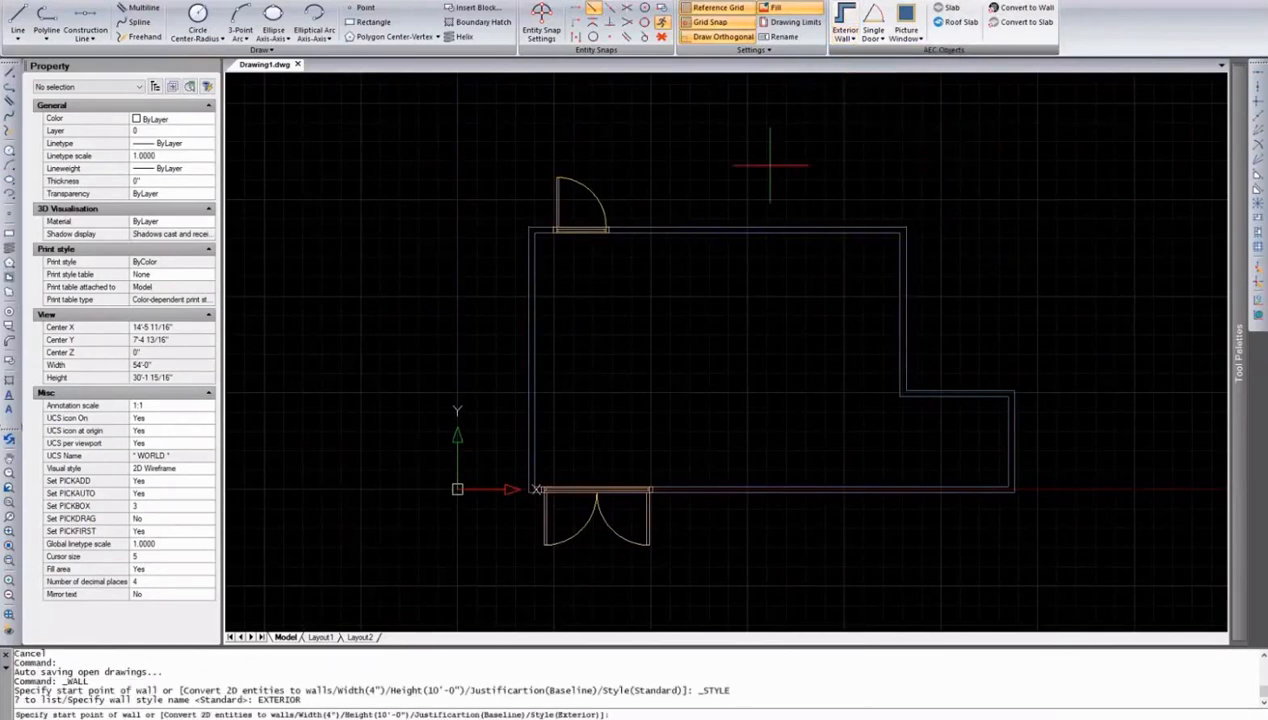
{"action": "left_click", "coordinate": [670, 170]}
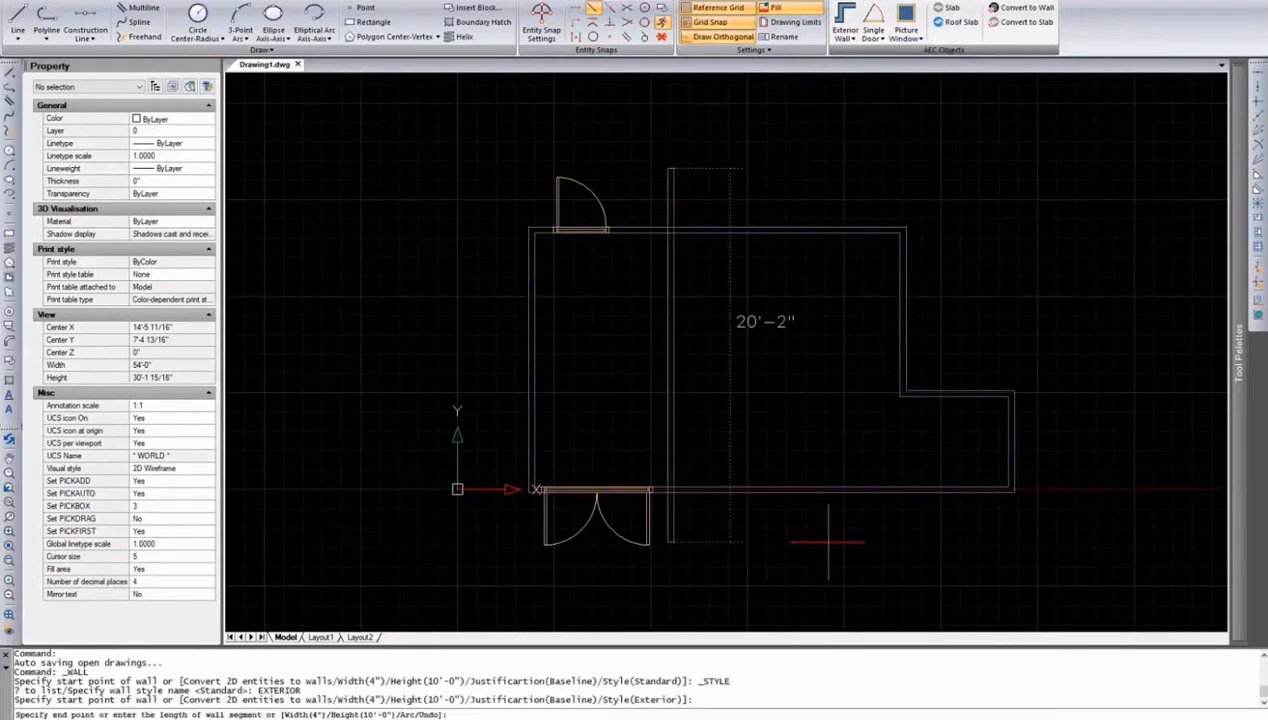
{"action": "key", "text": "F8"}
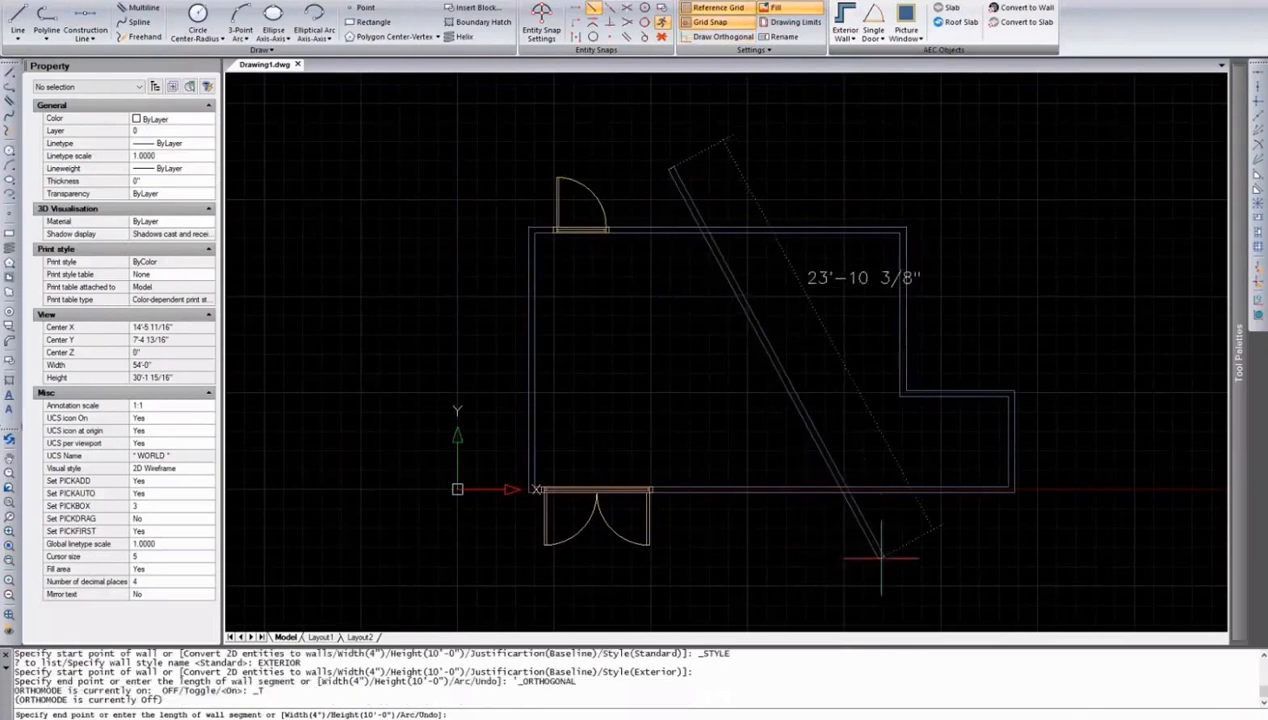
{"action": "left_click", "coordinate": [745, 535]}
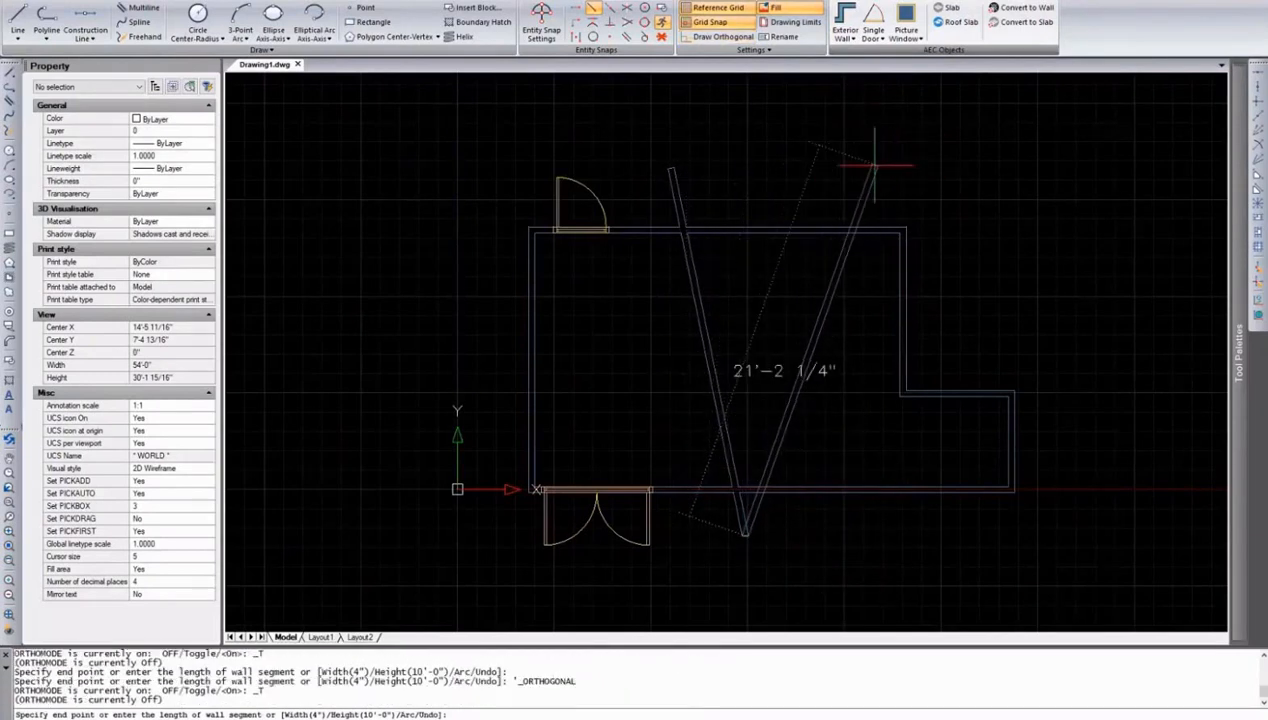
{"action": "left_click", "coordinate": [871, 167]}
{"action": "key", "text": "Escape"}
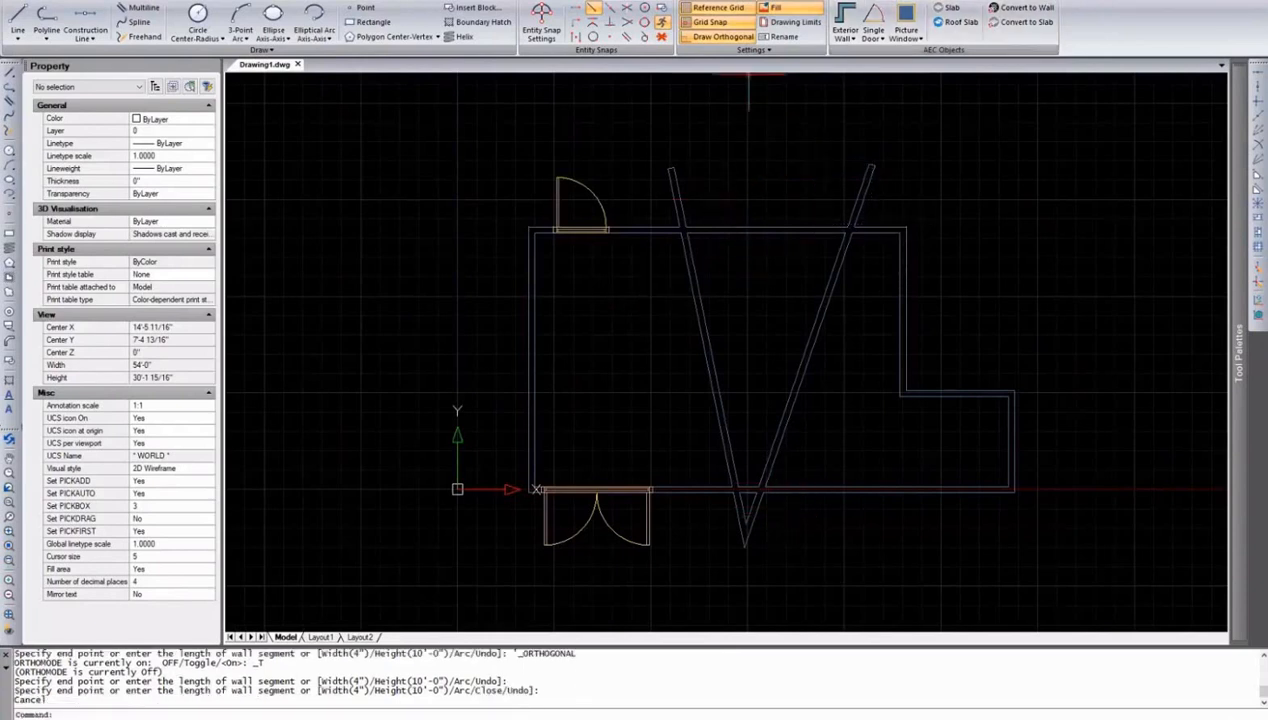
Draw a horizontal foundation wall across the middle of the building, extending past both side walls.
{"action": "left_click", "coordinate": [852, 38]}
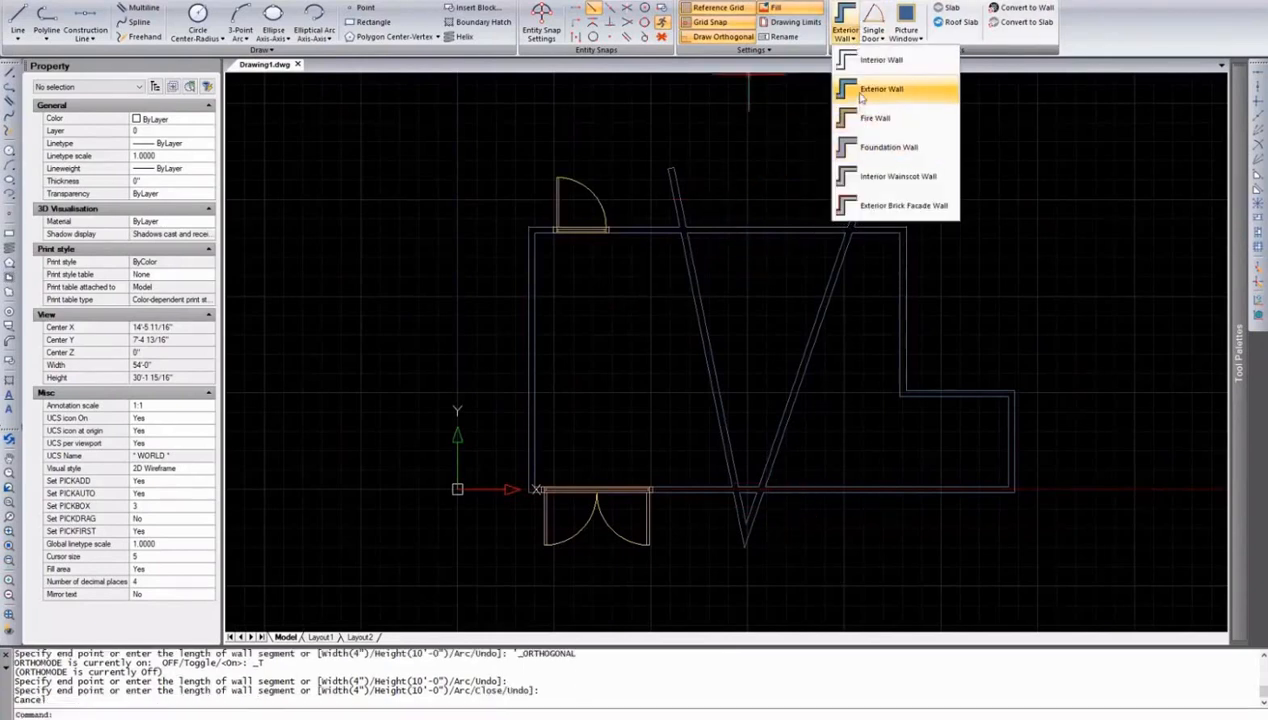
{"action": "left_click", "coordinate": [888, 148]}
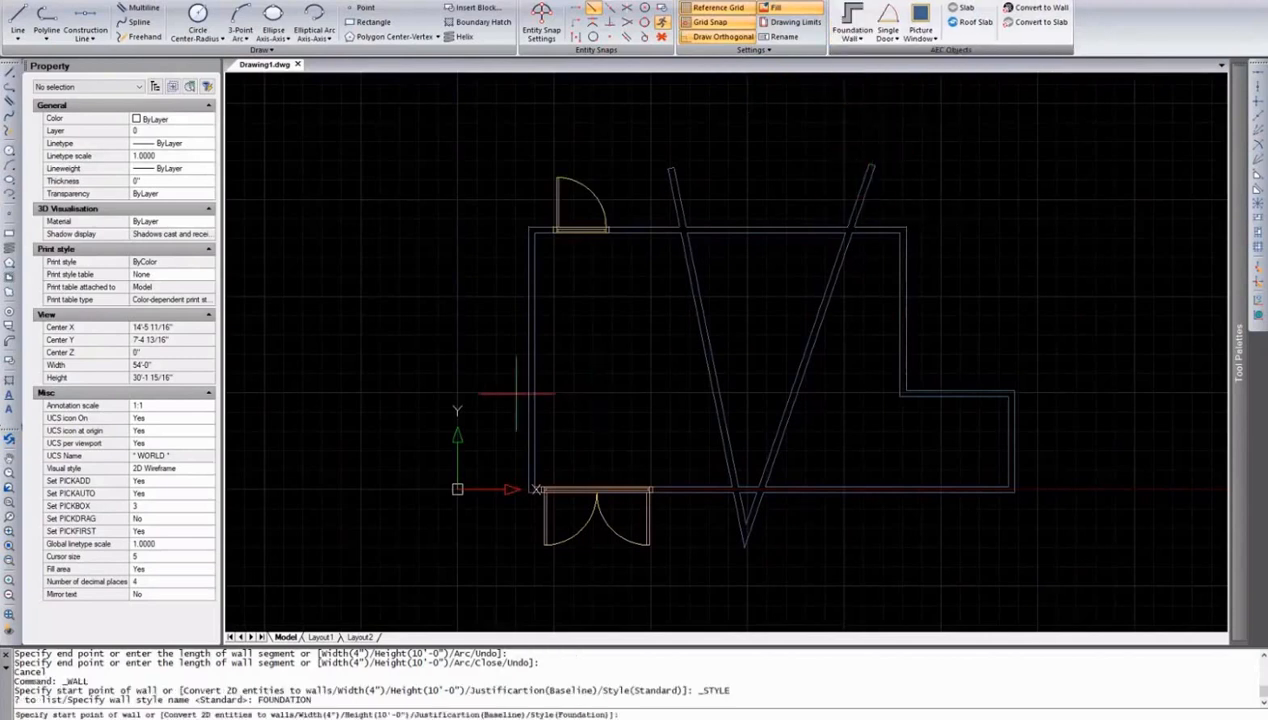
{"action": "left_click", "coordinate": [417, 351]}
{"action": "left_click", "coordinate": [980, 349]}
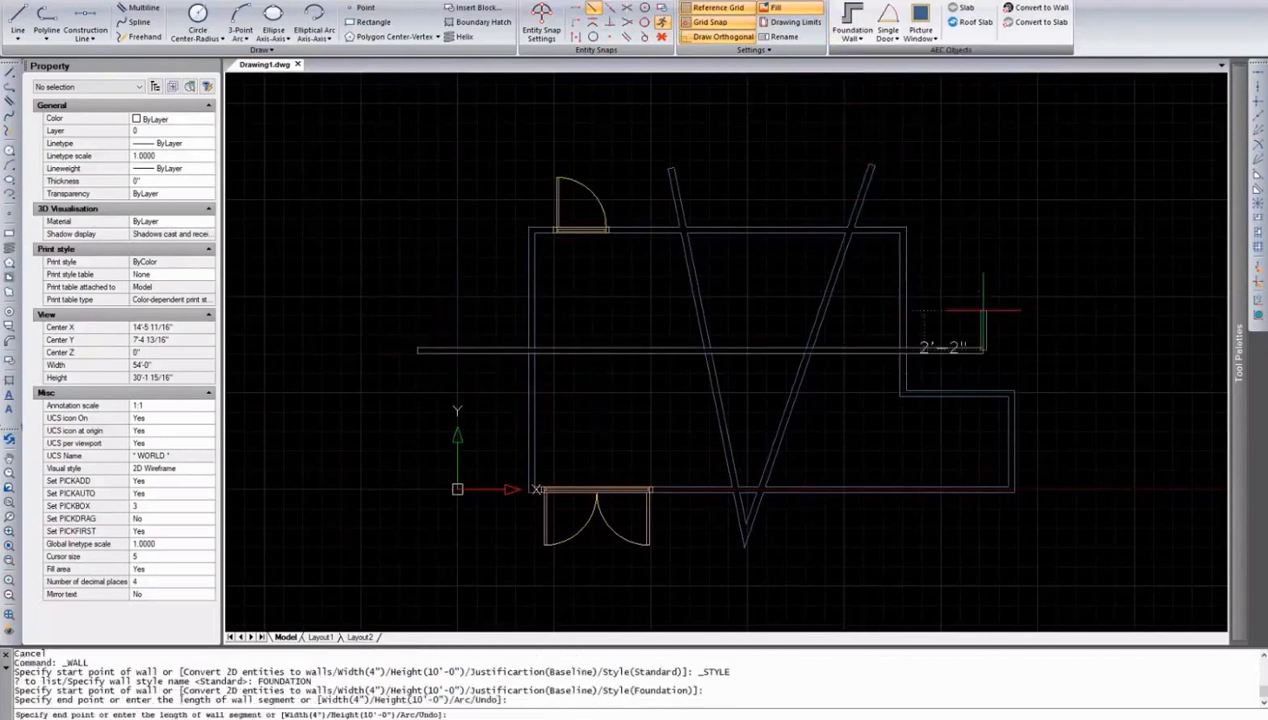
{"action": "key", "text": "Return"}
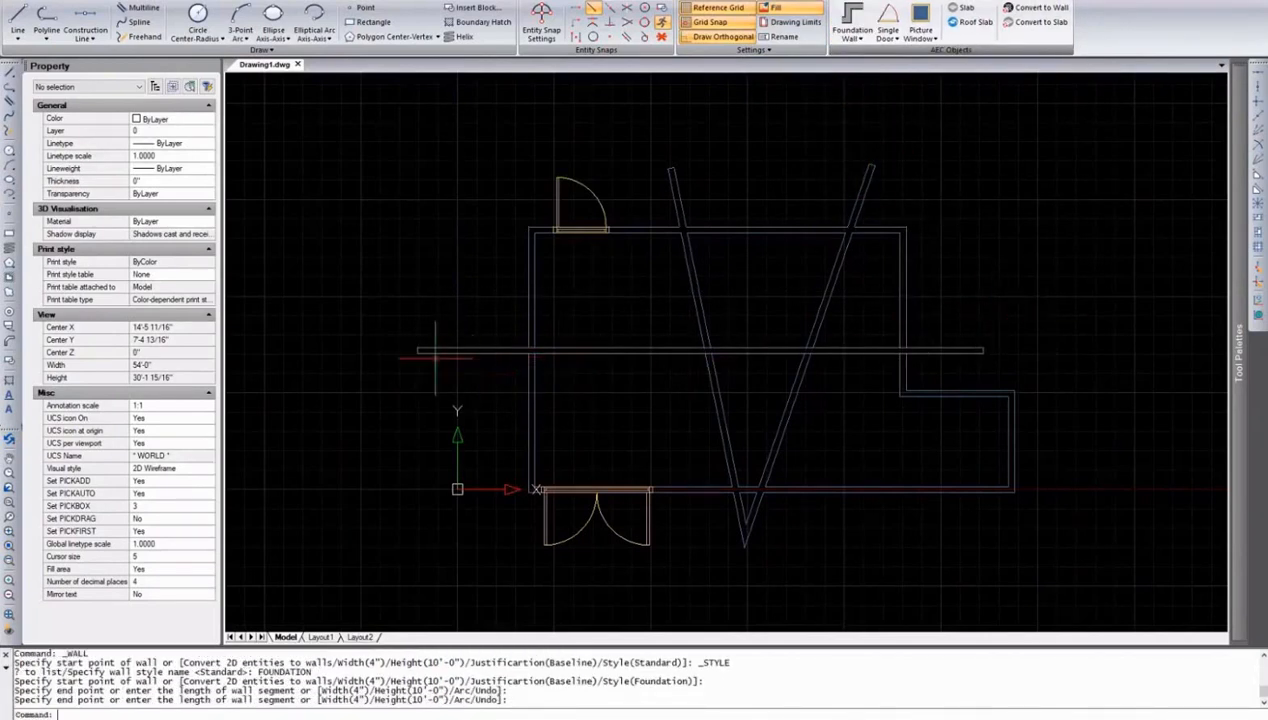
Delete the horizontal foundation wall and the two angled walls forming the V.
{"action": "left_click", "coordinate": [468, 326]}
{"action": "left_click", "coordinate": [408, 380]}
{"action": "key", "text": "Delete"}
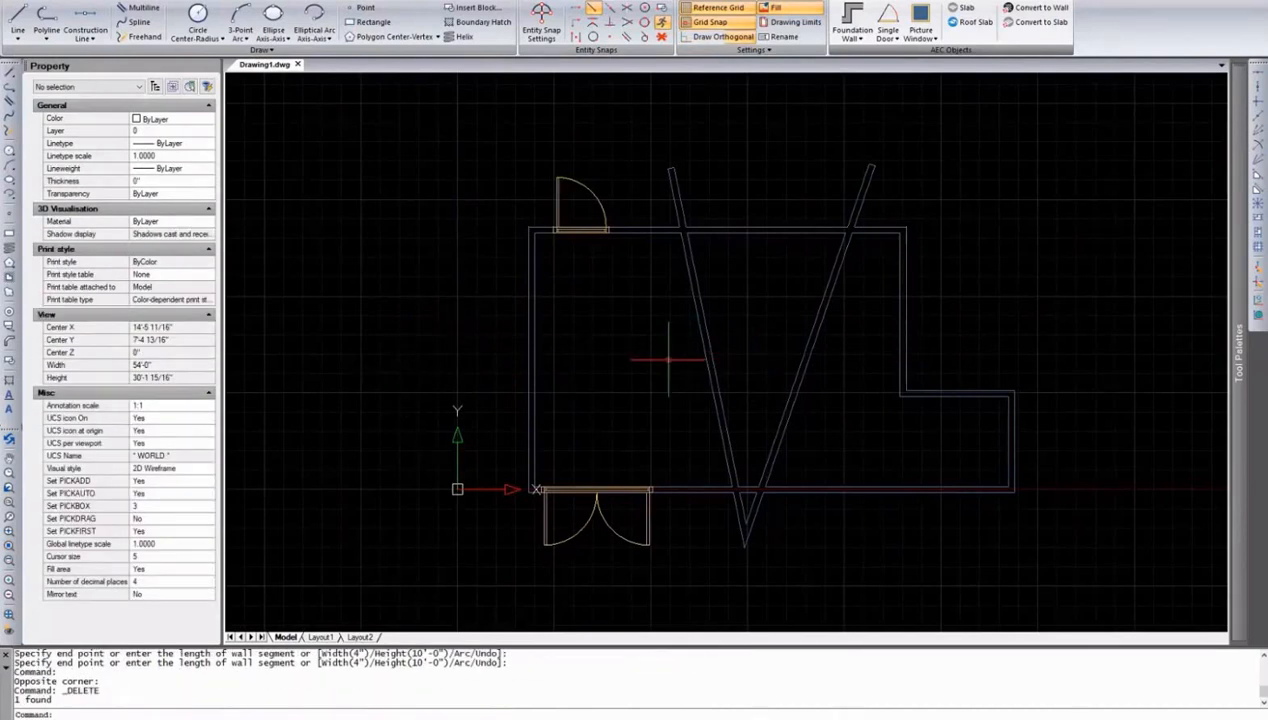
{"action": "left_click", "coordinate": [921, 137]}
{"action": "left_click", "coordinate": [653, 199]}
{"action": "key", "text": "Delete"}
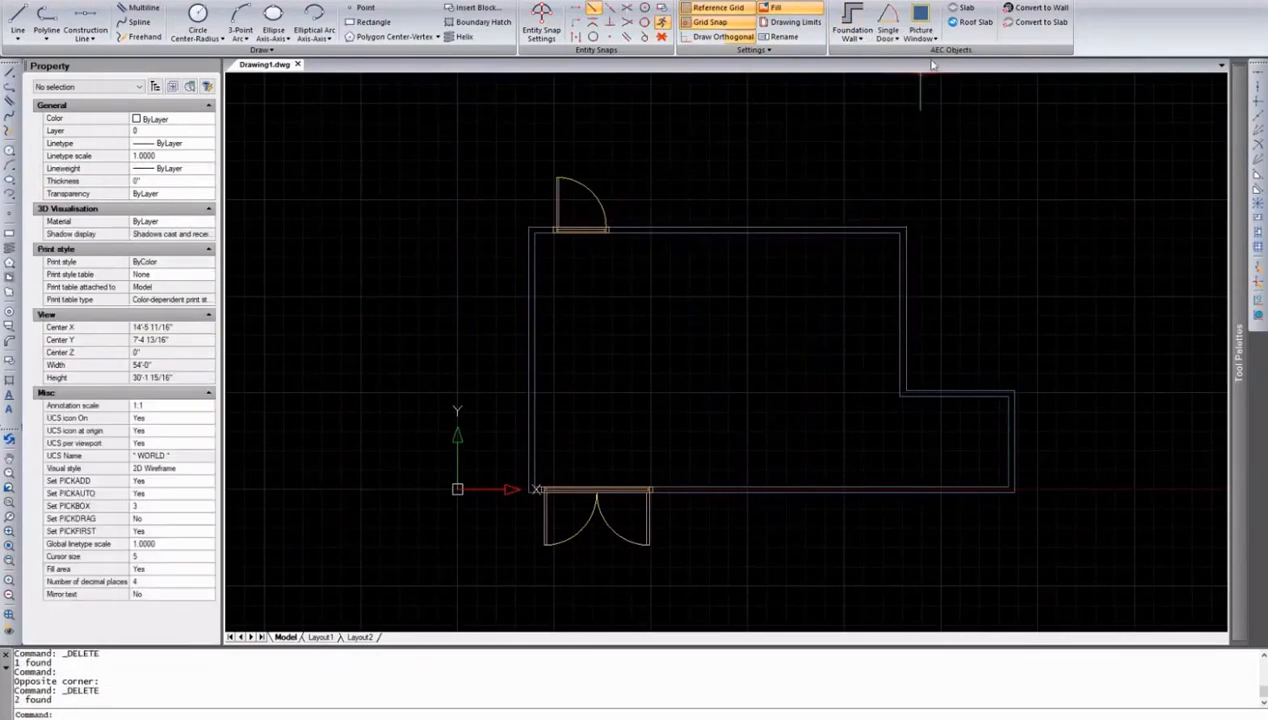
Insert four 3'-0" wide glider windows in a row along the upper wall, between the single door and the right corner.
{"action": "left_click", "coordinate": [919, 38]}
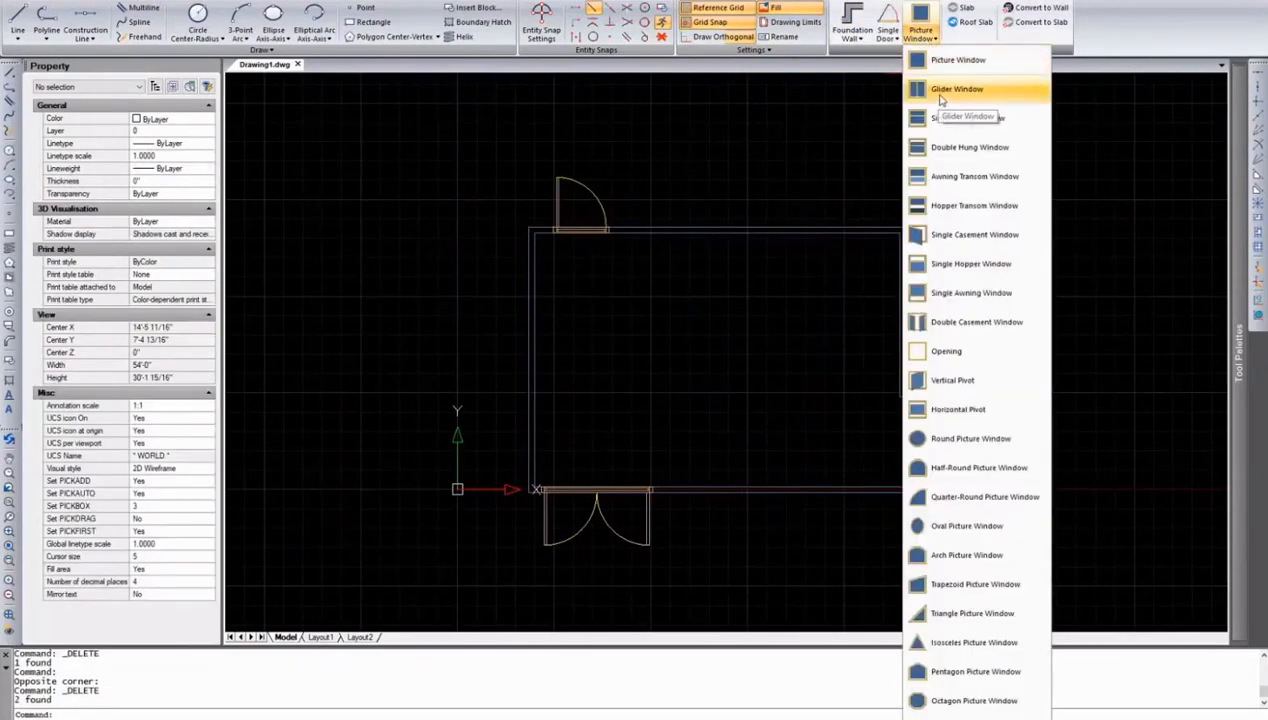
{"action": "left_click", "coordinate": [945, 90]}
{"action": "left_click", "coordinate": [641, 230]}
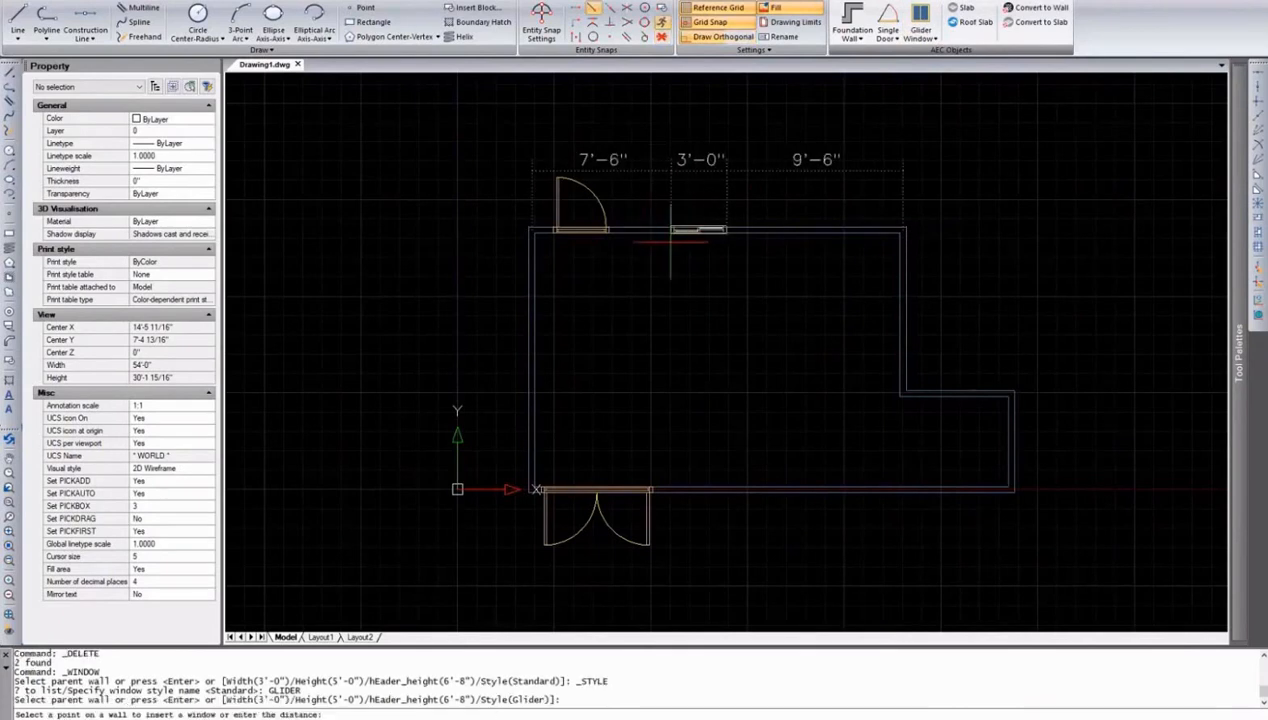
{"action": "left_click", "coordinate": [692, 262]}
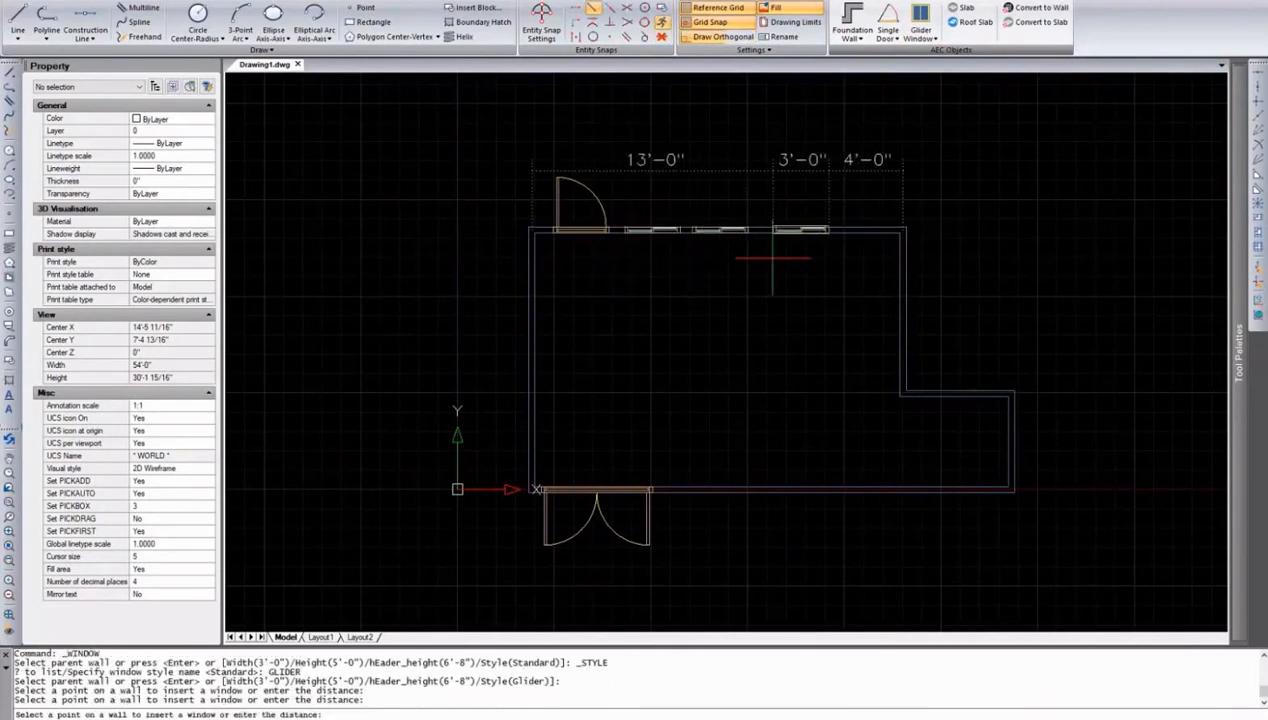
{"action": "left_click", "coordinate": [763, 260]}
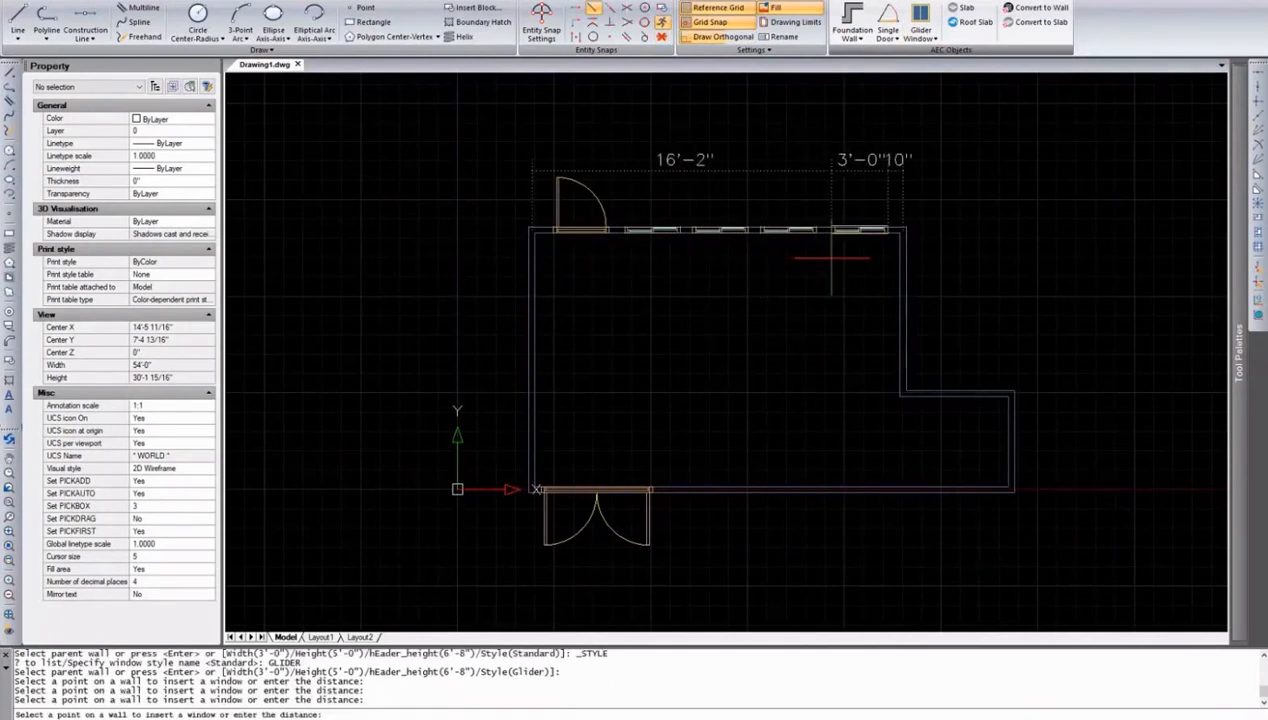
{"action": "left_click", "coordinate": [828, 254]}
{"action": "key", "text": "Return"}
Insert one 3'-0" wide single hung window in the lower wall, just right of the double door.
{"action": "left_click", "coordinate": [893, 39]}
{"action": "left_click", "coordinate": [926, 36]}
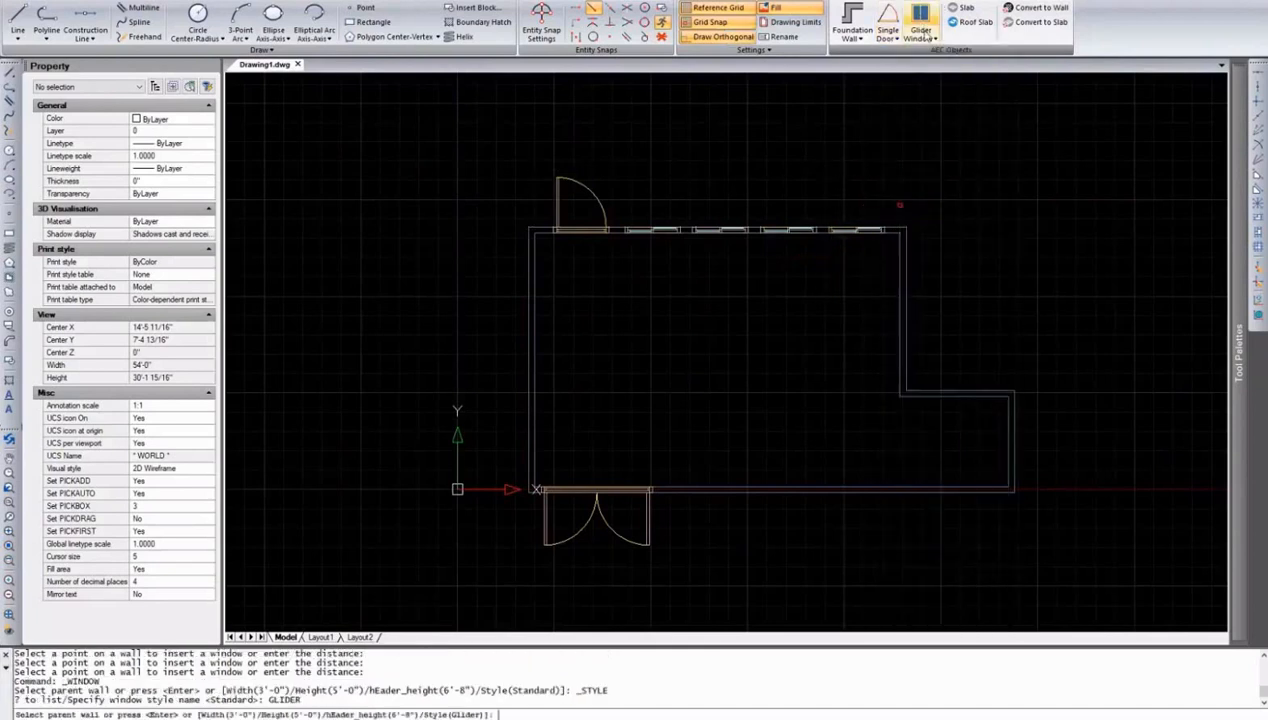
{"action": "left_click", "coordinate": [928, 40]}
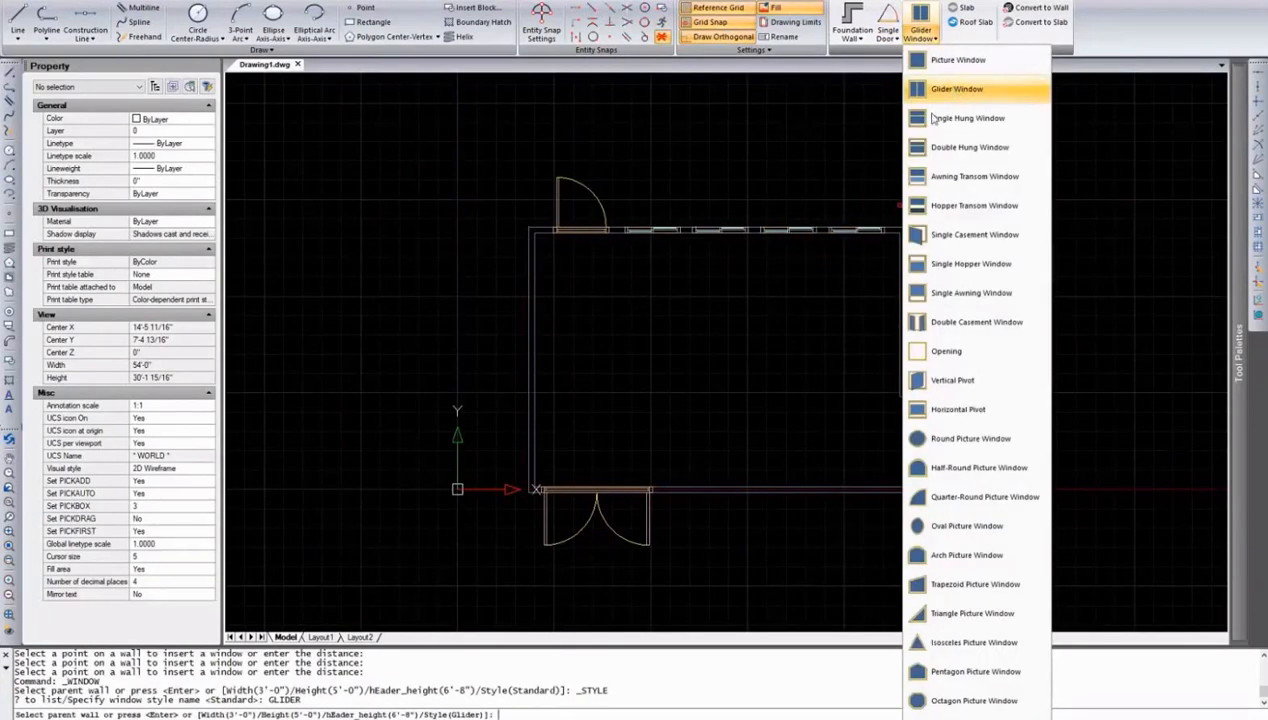
{"action": "left_click", "coordinate": [933, 119]}
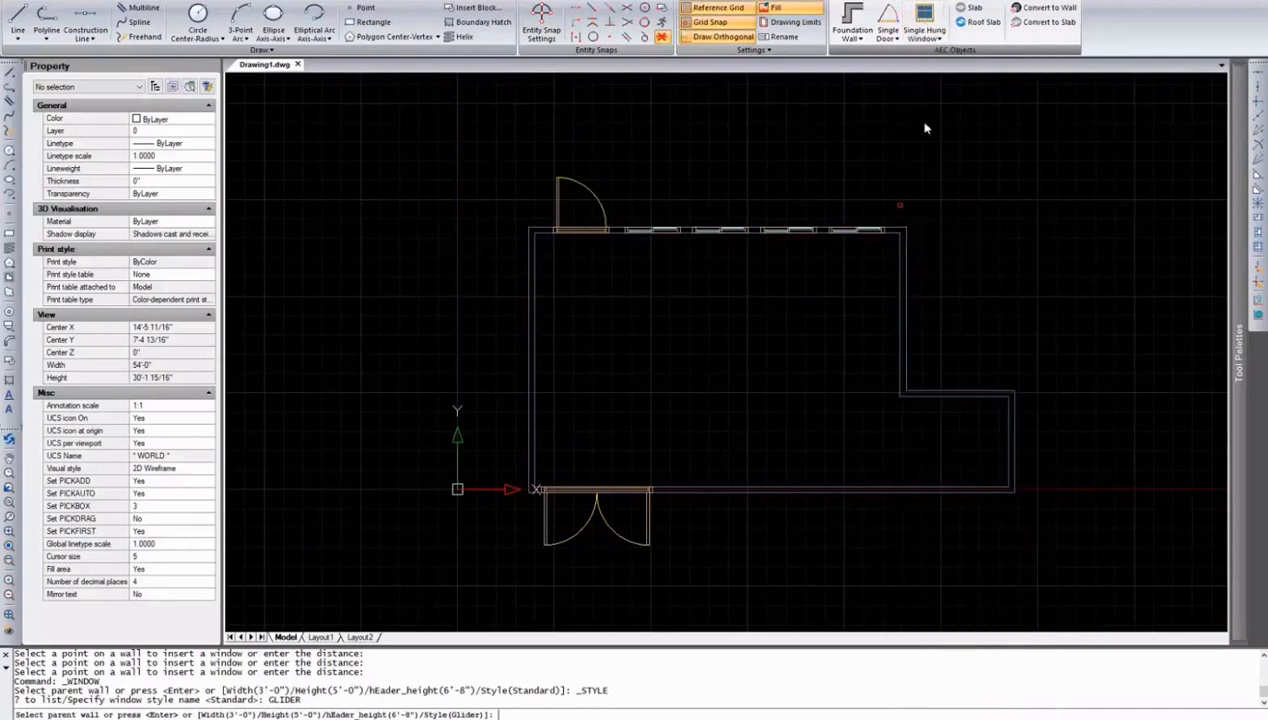
{"action": "left_click", "coordinate": [675, 491]}
{"action": "left_click", "coordinate": [698, 490]}
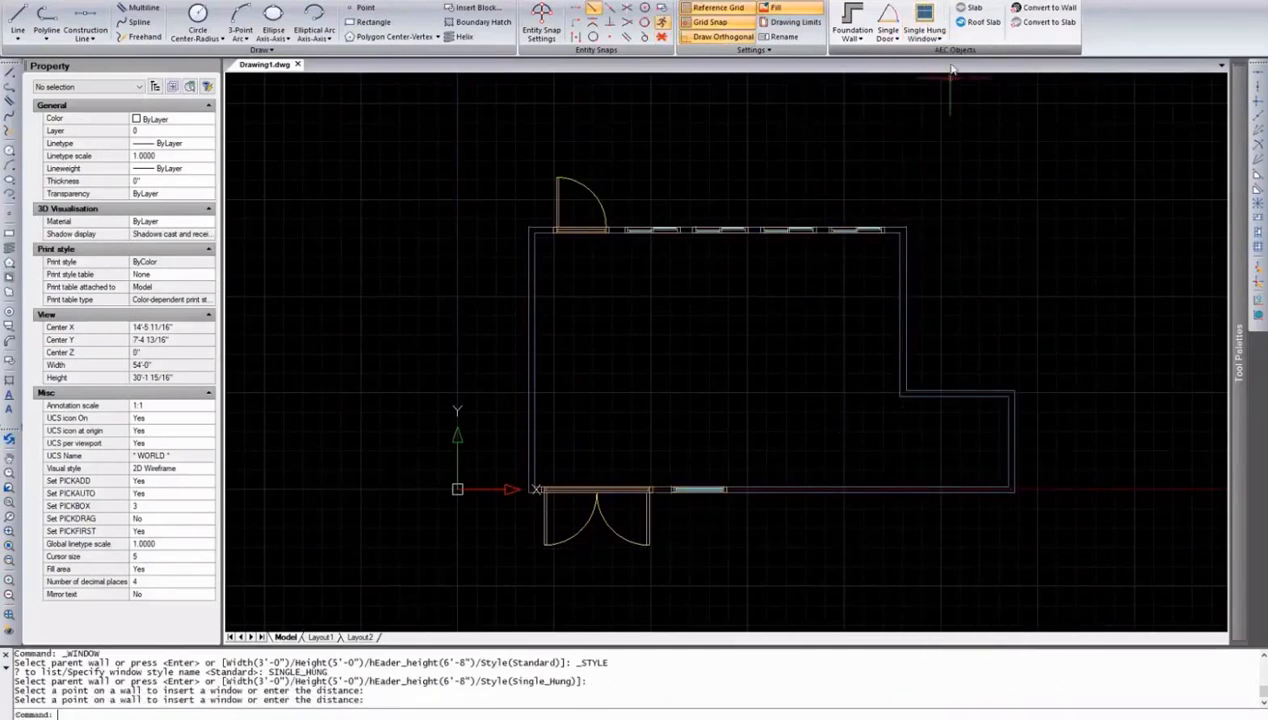
Insert a 3'-0" wide single casement window in the lower wall, to the right of the single hung window.
{"action": "left_click", "coordinate": [928, 38]}
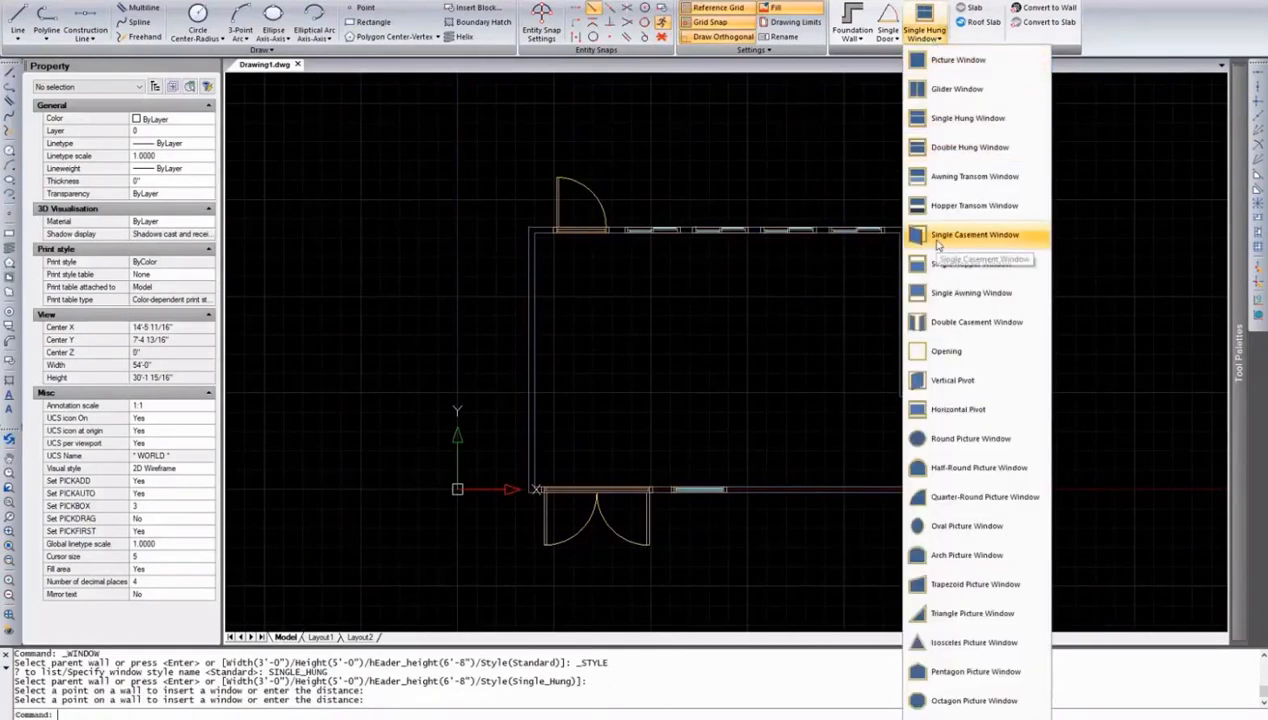
{"action": "left_click", "coordinate": [975, 234]}
{"action": "left_click", "coordinate": [776, 491]}
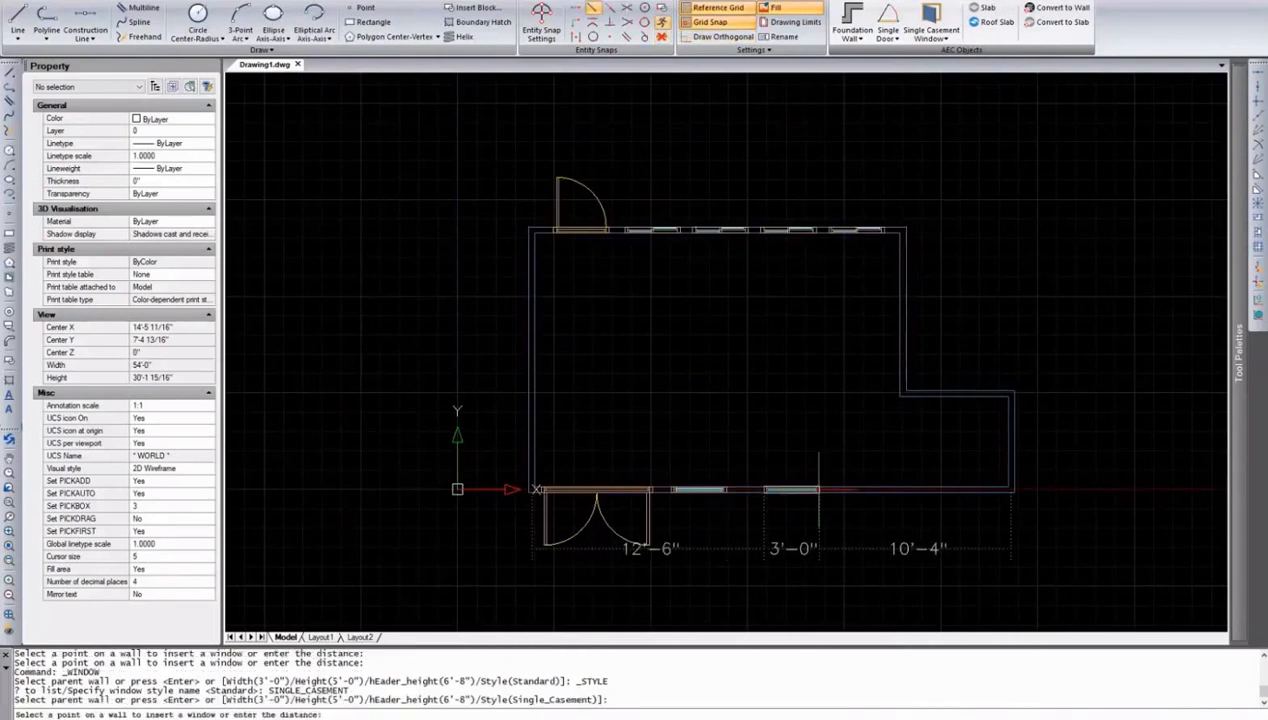
{"action": "left_click", "coordinate": [782, 490]}
Show the building in an angled 3D view from the double door side with the Realistic visual style.
{"action": "middle_click_drag", "start_coordinate": [787, 413], "coordinate": [707, 241], "text": "shift"}
{"action": "scroll", "coordinate": [645, 512], "scroll_direction": "up", "scroll_amount": 3}
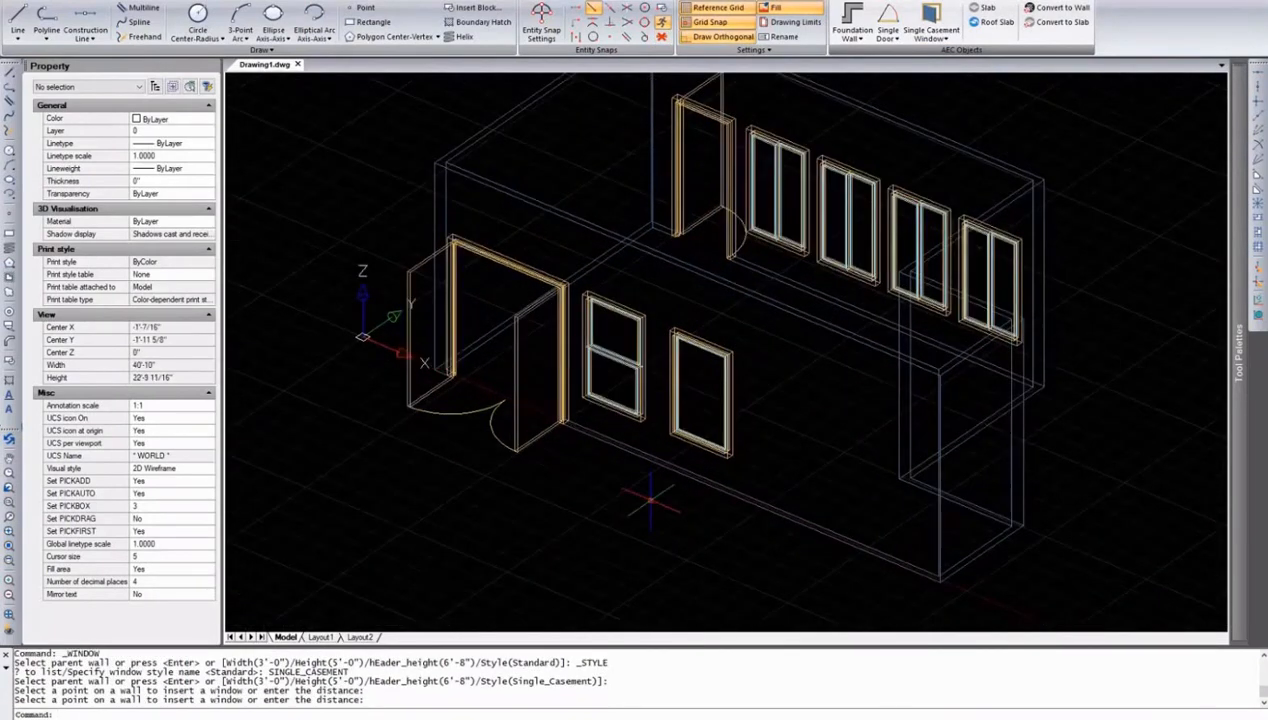
{"action": "left_click", "coordinate": [289, 2]}
{"action": "left_click", "coordinate": [669, 30]}
{"action": "left_click", "coordinate": [690, 141]}
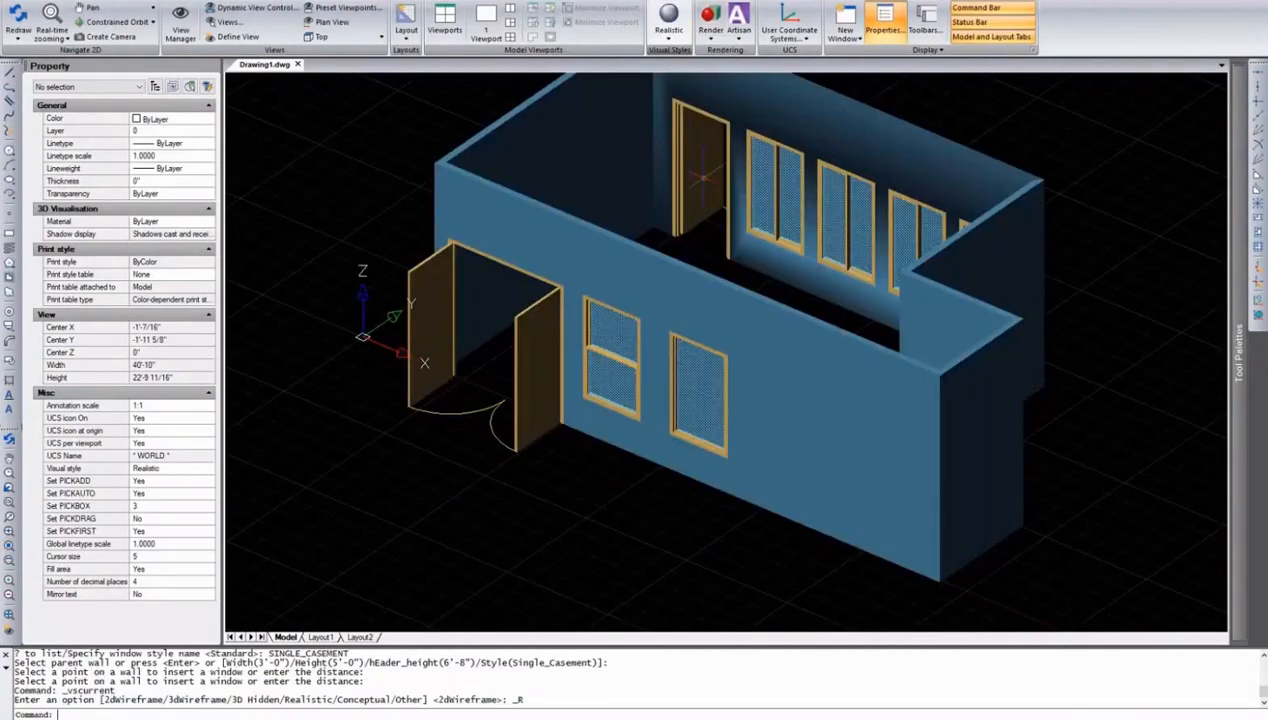
{"action": "mouse_move", "coordinate": [652, 505]}
{"action": "middle_mouse_down", "text": "shift"}
{"action": "mouse_move", "coordinate": [790, 300]}
{"action": "mouse_move", "coordinate": [753, 453]}
{"action": "mouse_move", "coordinate": [716, 481]}
{"action": "middle_mouse_up", "text": "shift"}
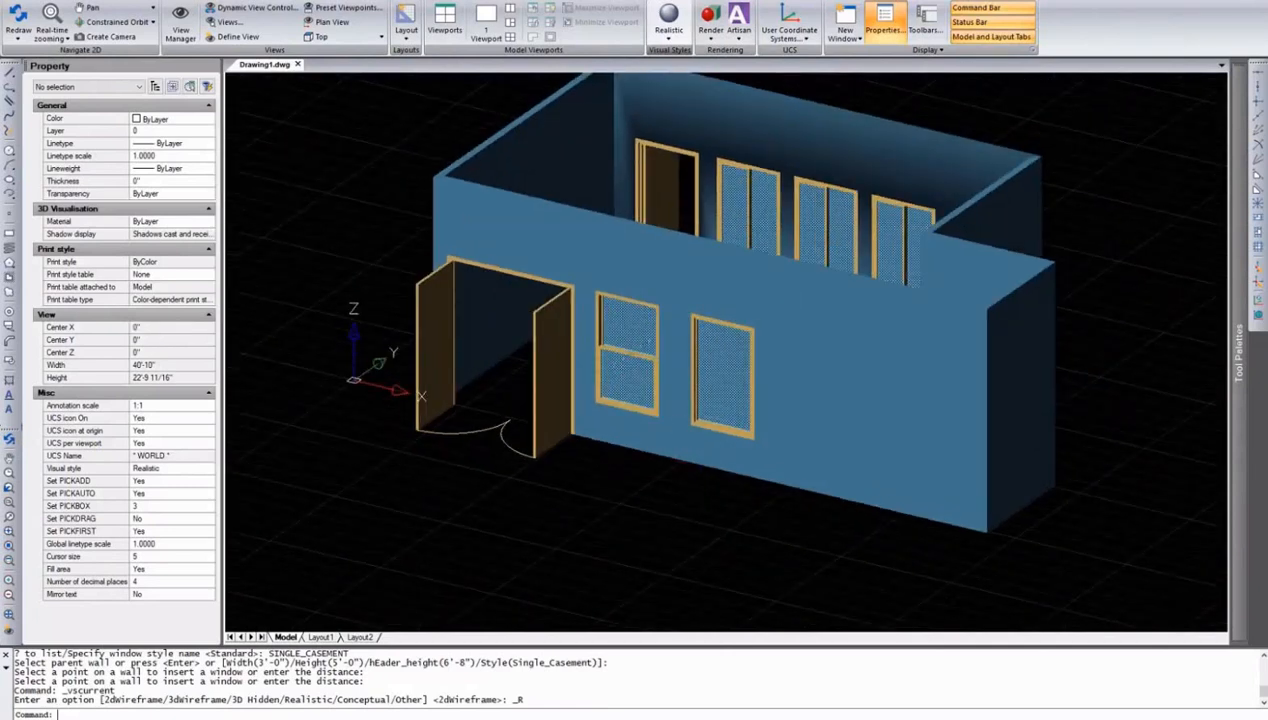
Change the double door's style to Double_DHung and set its swing angle to 120.
{"action": "left_click", "coordinate": [531, 455]}
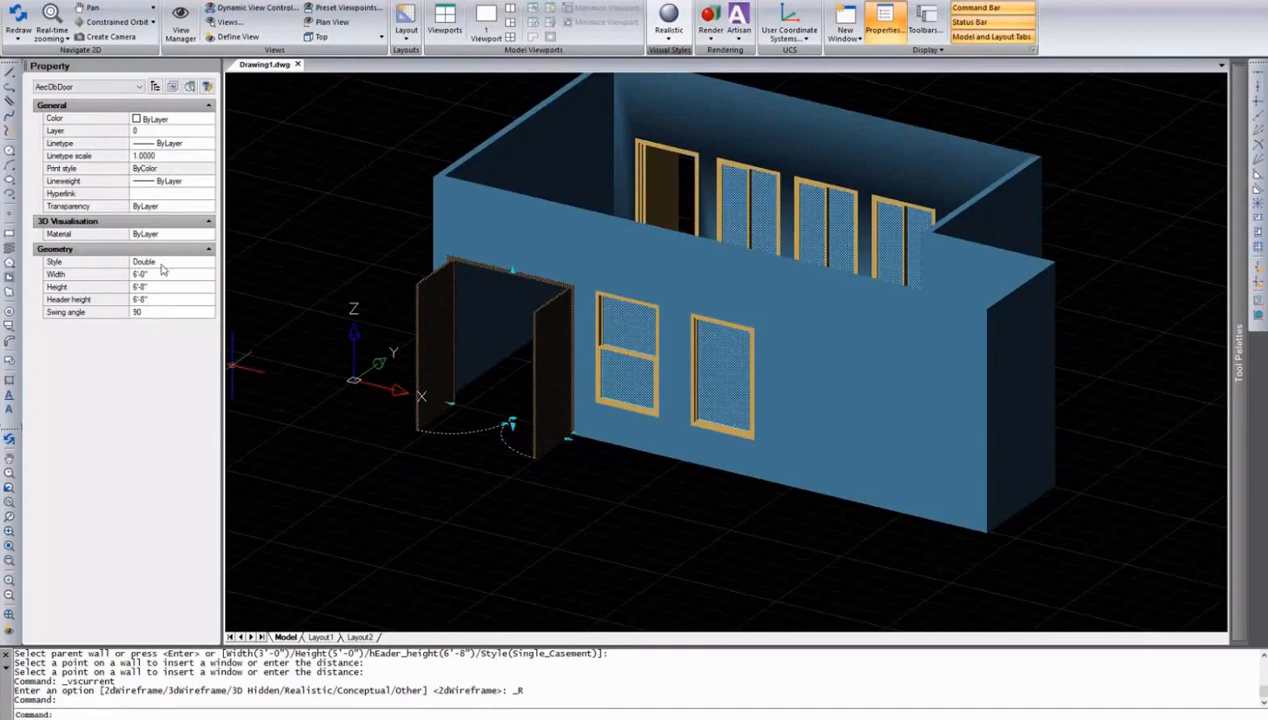
{"action": "left_click", "coordinate": [205, 264]}
{"action": "left_click", "coordinate": [207, 263]}
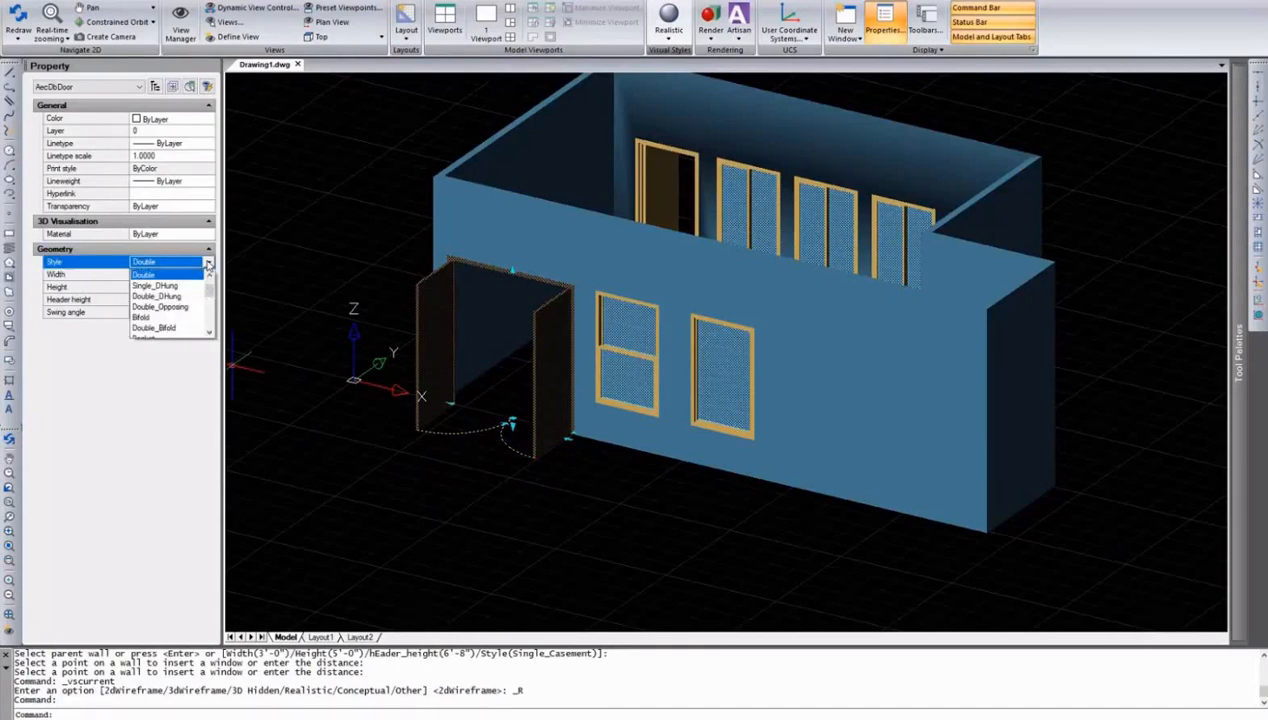
{"action": "left_click", "coordinate": [156, 296]}
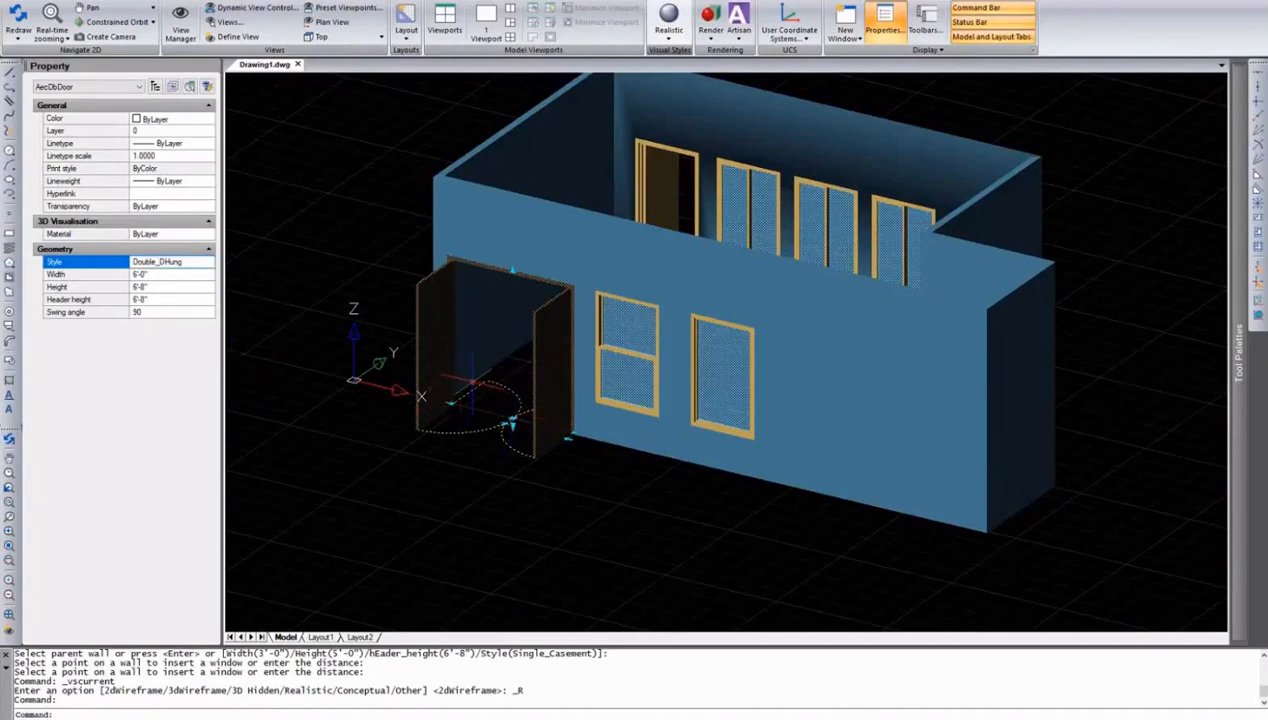
{"action": "left_click", "coordinate": [169, 312]}
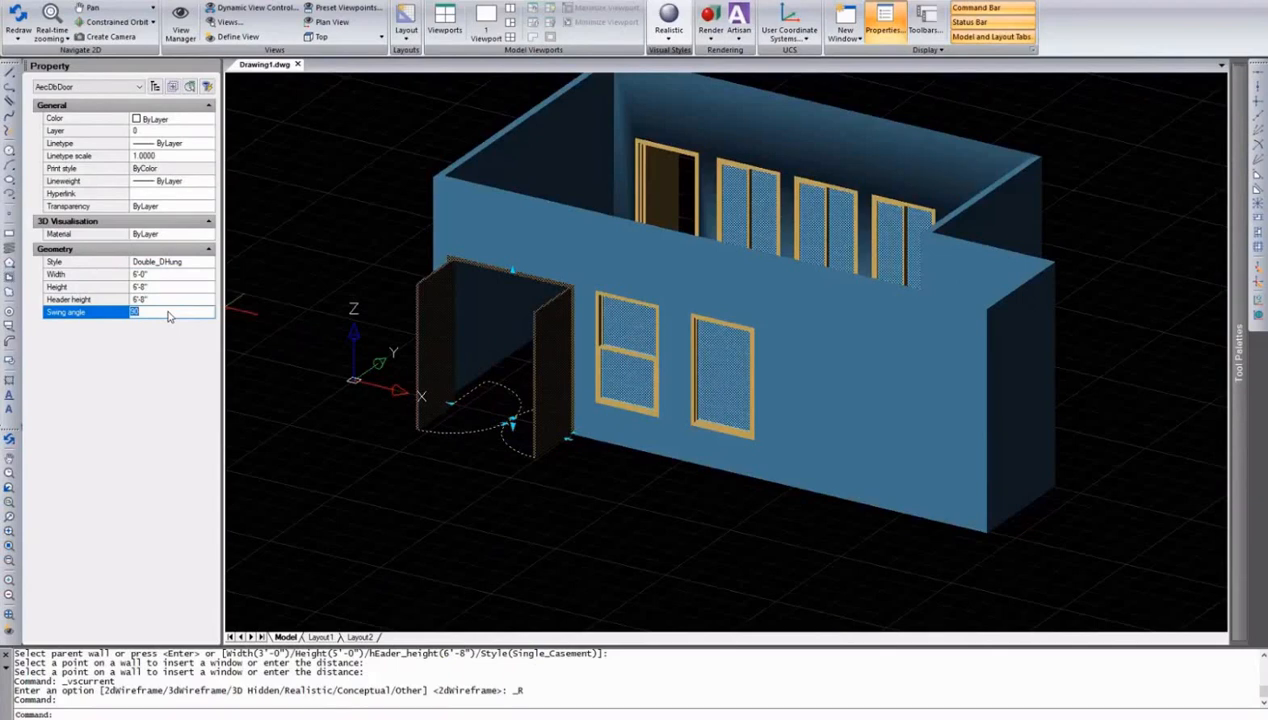
{"action": "type", "text": "120"}
{"action": "key", "text": "Return"}
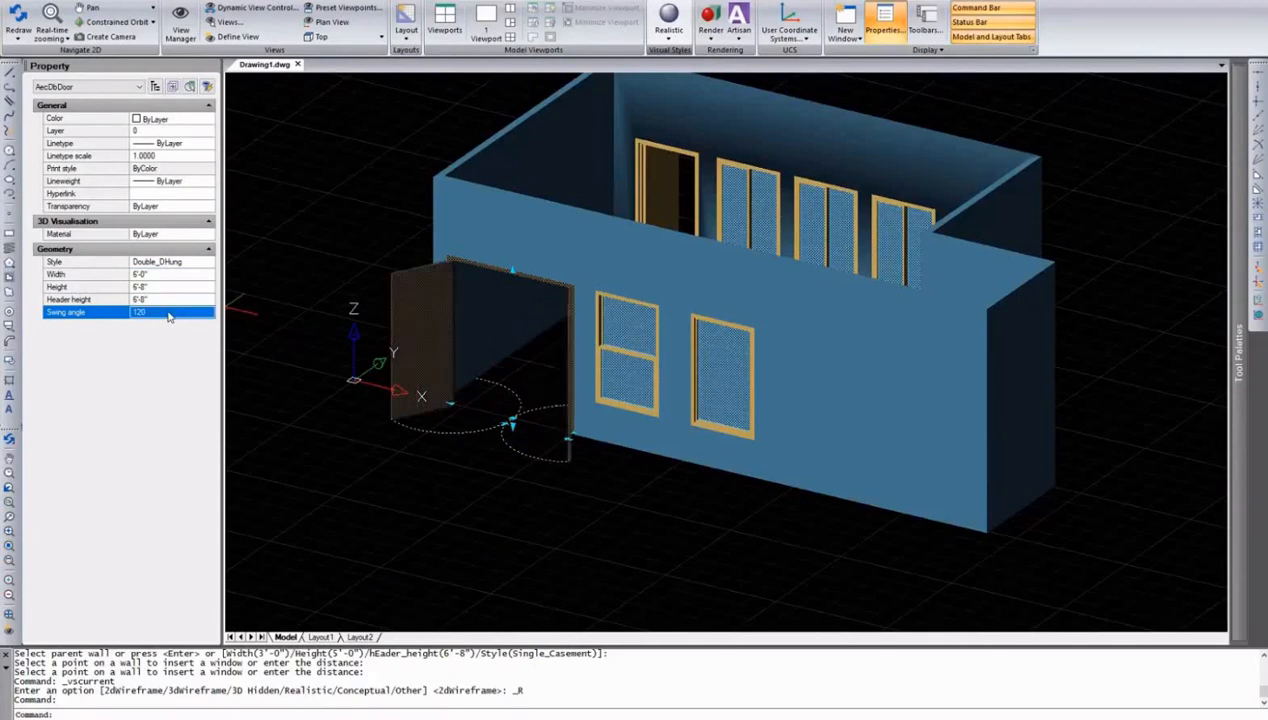
{"action": "key", "text": "Escape"}
Set the open percentage of the single hung window beside the double door to 4'-2", keeping its Single_Hung style.
{"action": "left_click", "coordinate": [625, 350]}
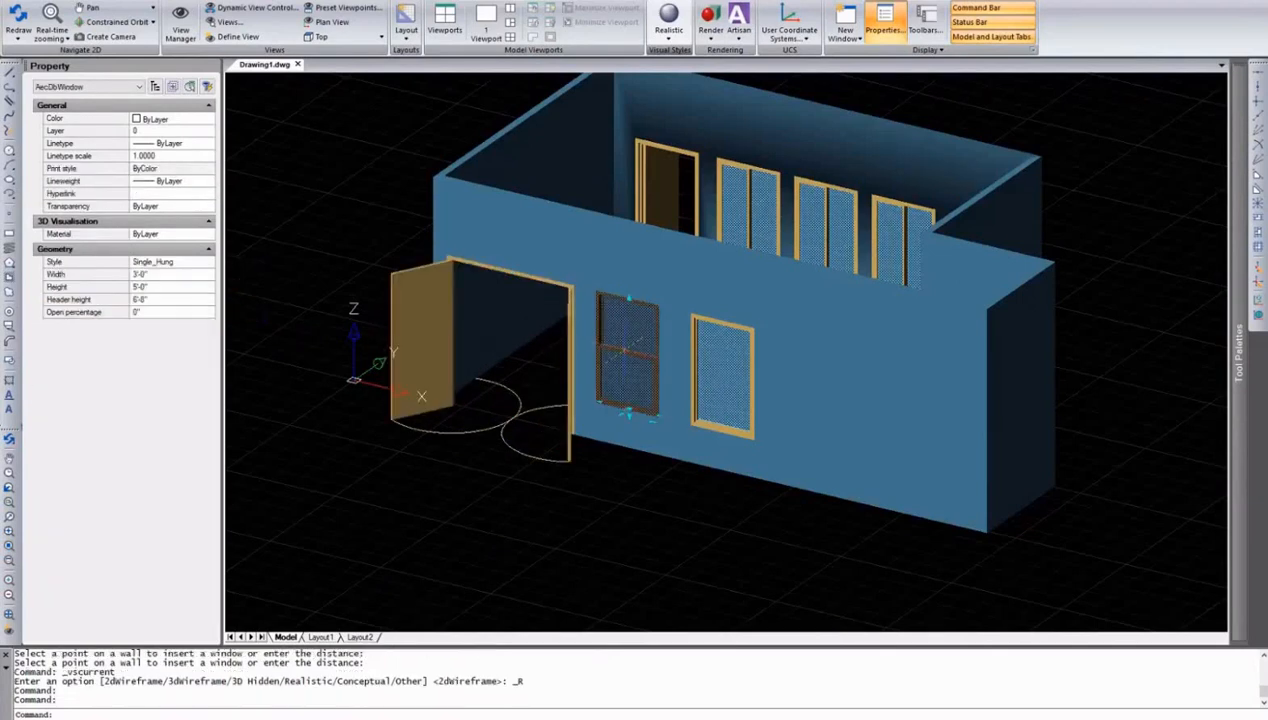
{"action": "left_click", "coordinate": [202, 266]}
{"action": "left_click", "coordinate": [208, 263]}
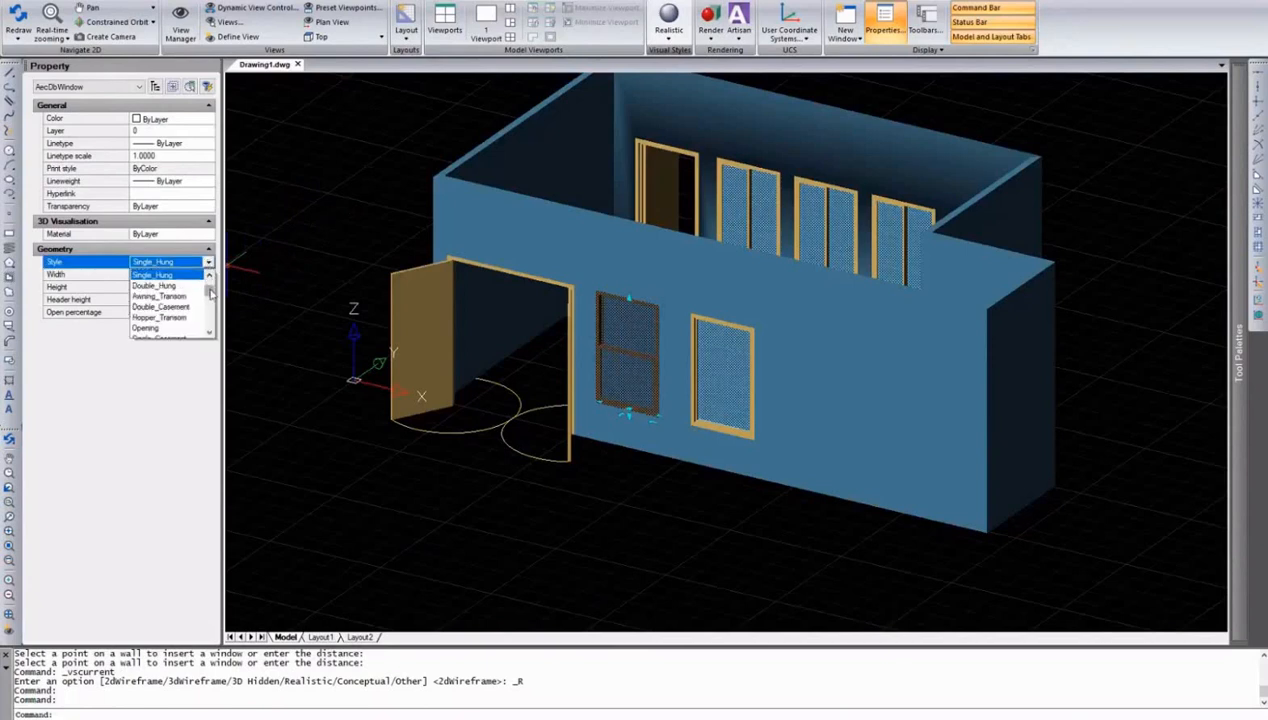
{"action": "mouse_move", "coordinate": [210, 292]}
{"action": "left_mouse_down"}
{"action": "mouse_move", "coordinate": [211, 320]}
{"action": "mouse_move", "coordinate": [209, 274]}
{"action": "left_mouse_up"}
{"action": "left_click", "coordinate": [208, 263]}
{"action": "left_click", "coordinate": [180, 313]}
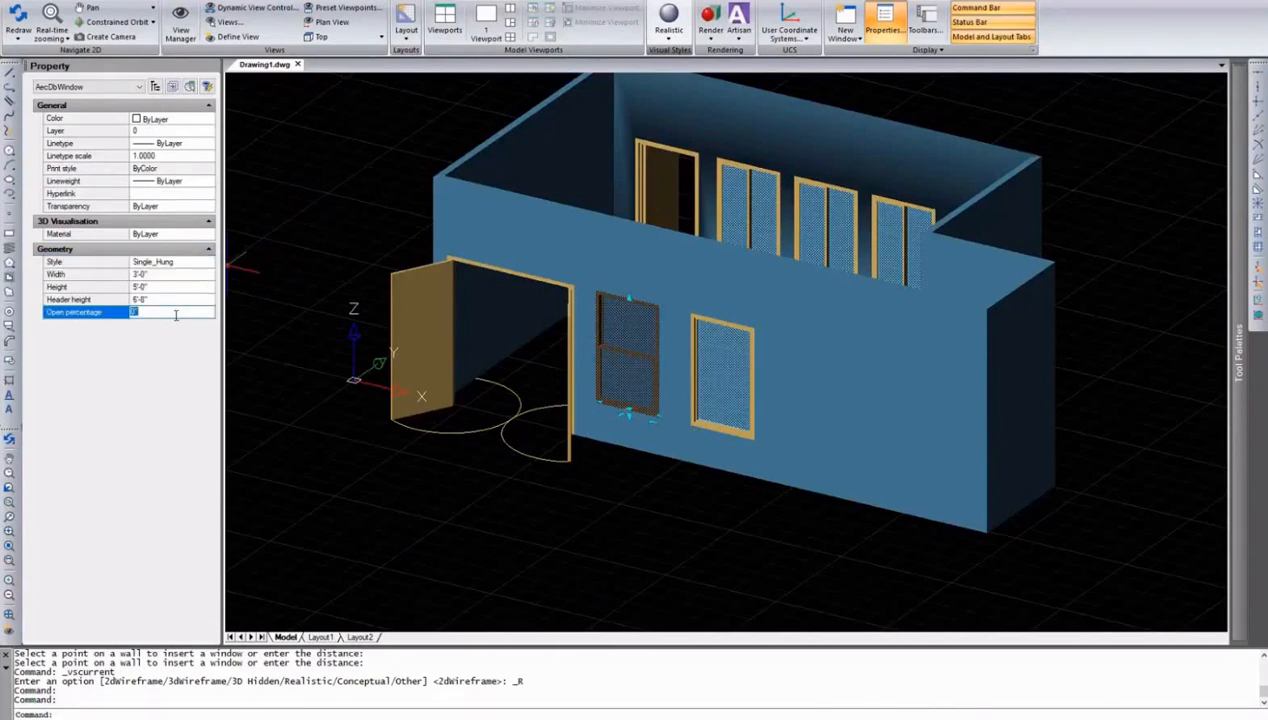
{"action": "key", "text": "Return"}
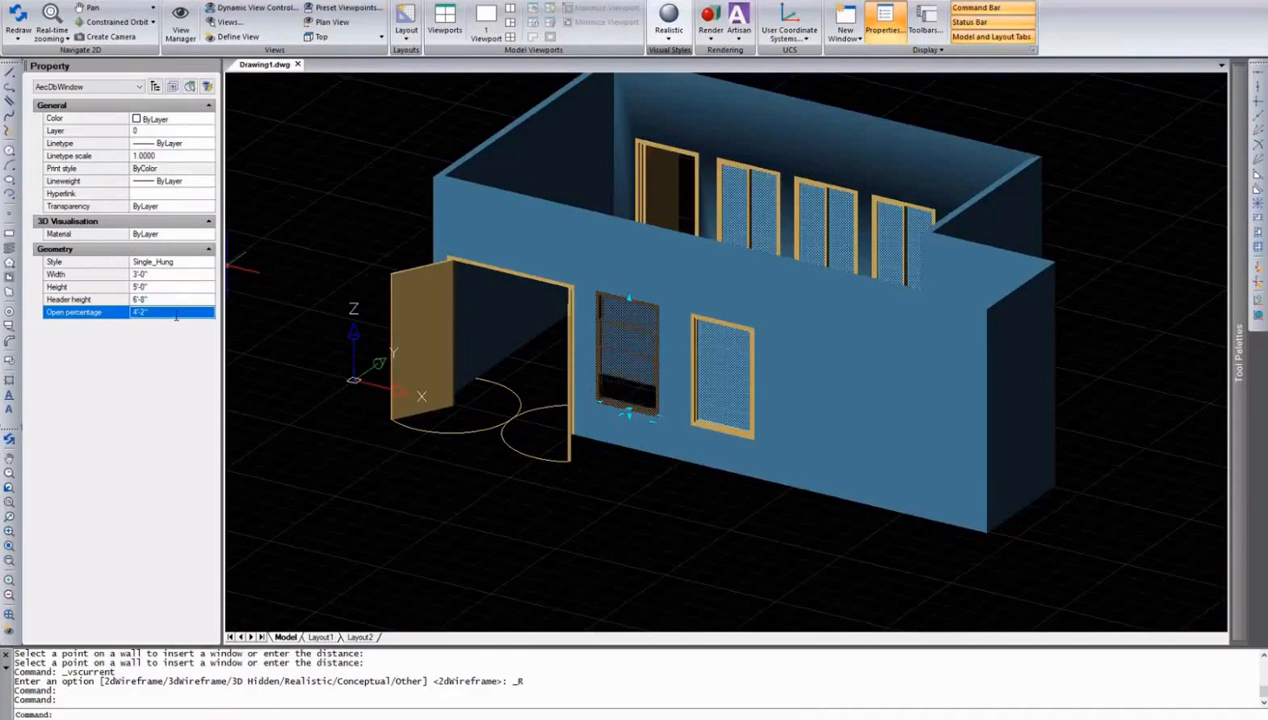
{"action": "key", "text": "Escape"}
Set the single casement window's open percentage to 50.
{"action": "left_click", "coordinate": [722, 378]}
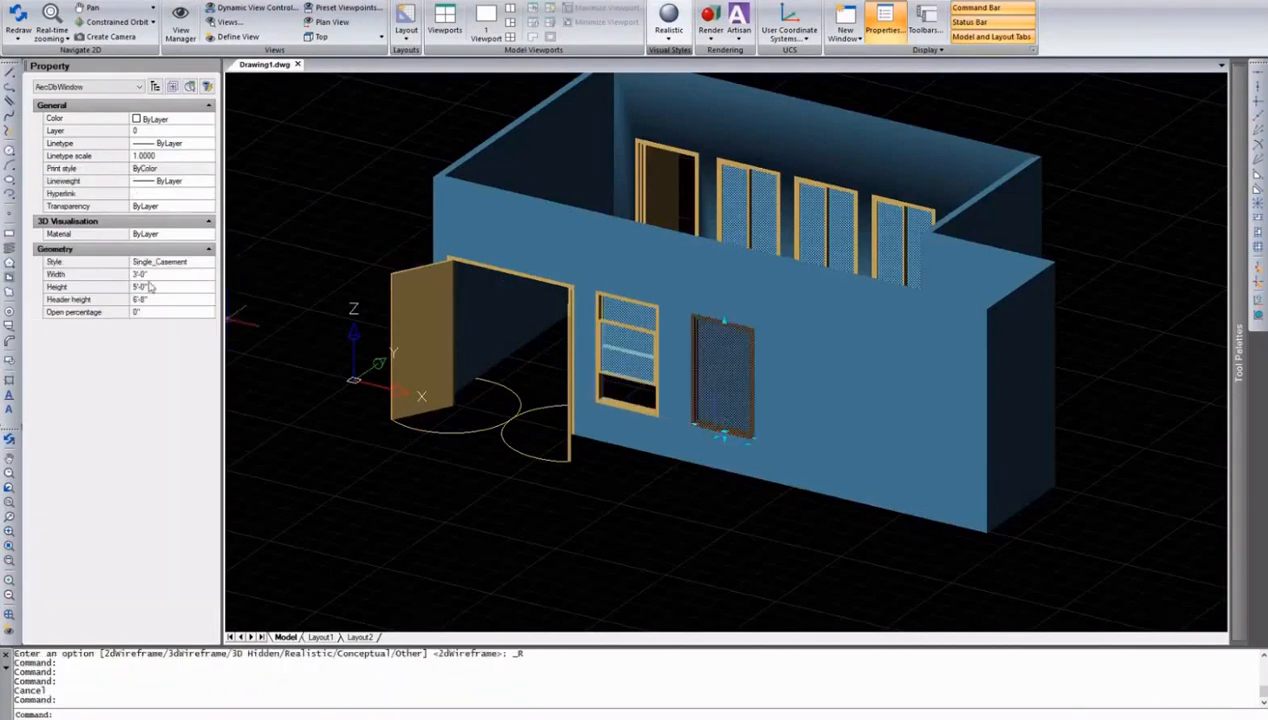
{"action": "left_click", "coordinate": [169, 314]}
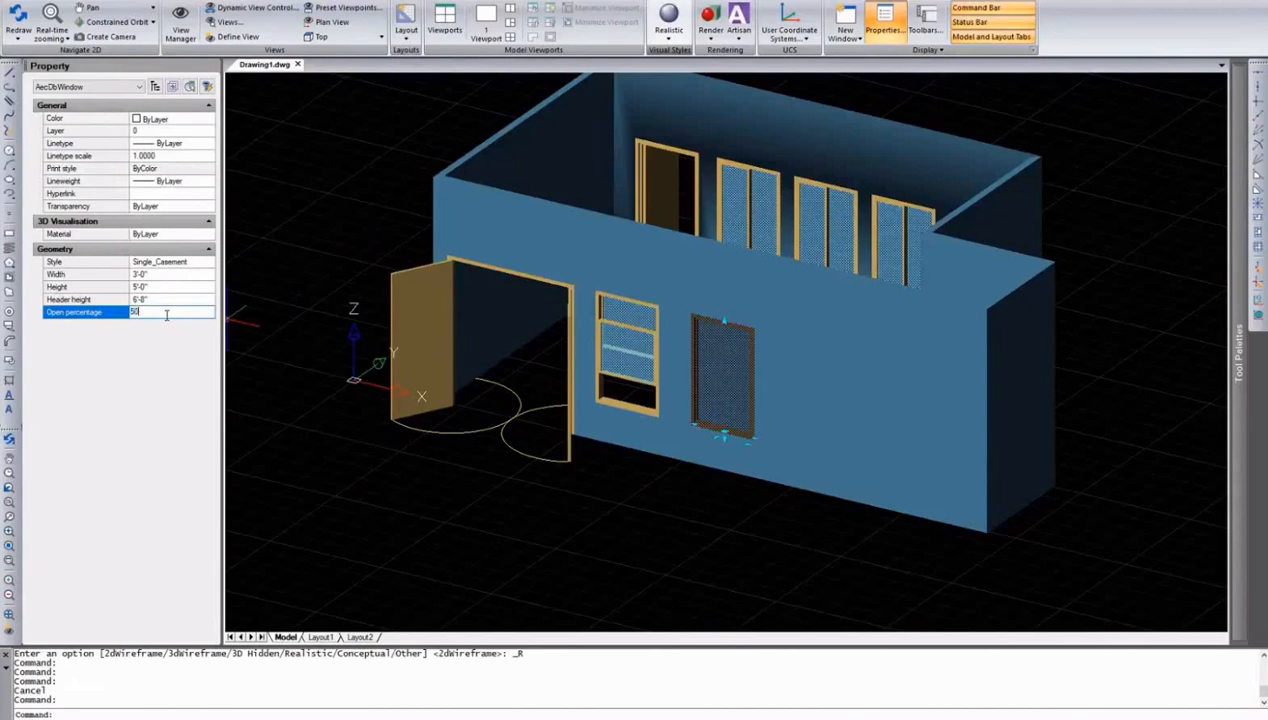
{"action": "type", "text": "50"}
{"action": "key", "text": "Return"}
Resize the single casement window to a height of 40 (3'-4") and a width of 50 (4'-2").
{"action": "left_click", "coordinate": [168, 288]}
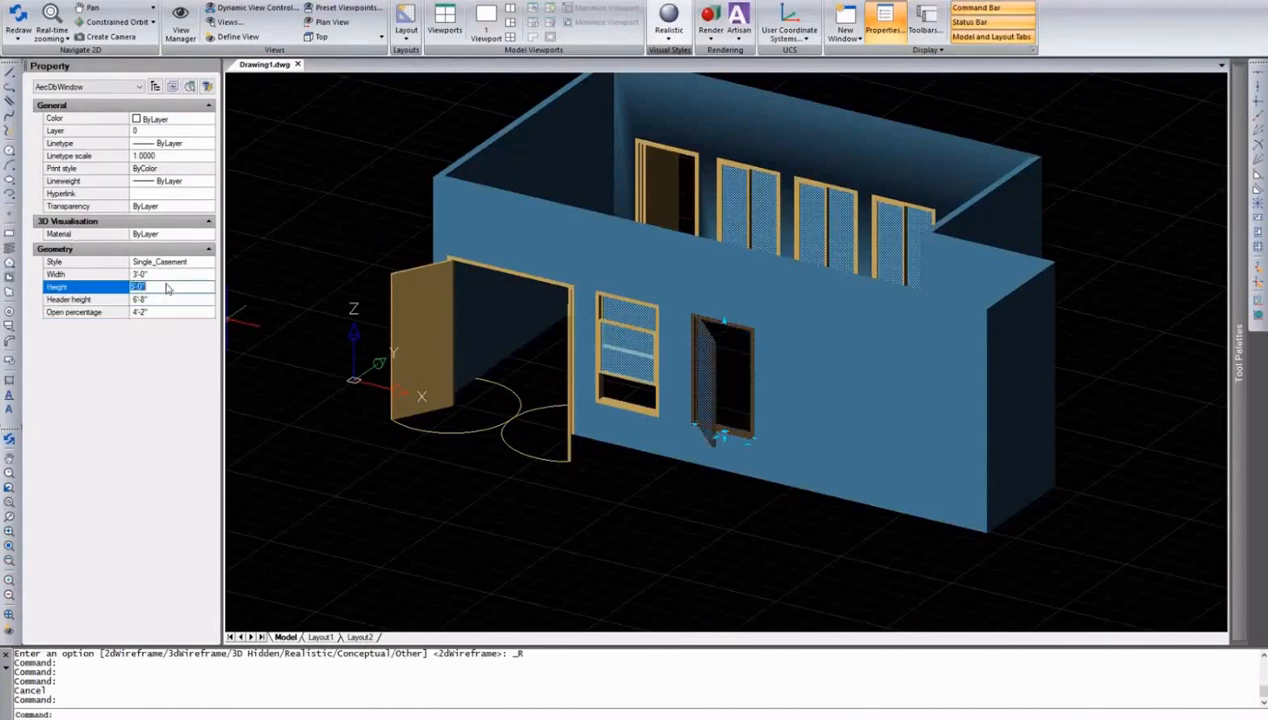
{"action": "type", "text": "40"}
{"action": "key", "text": "Return"}
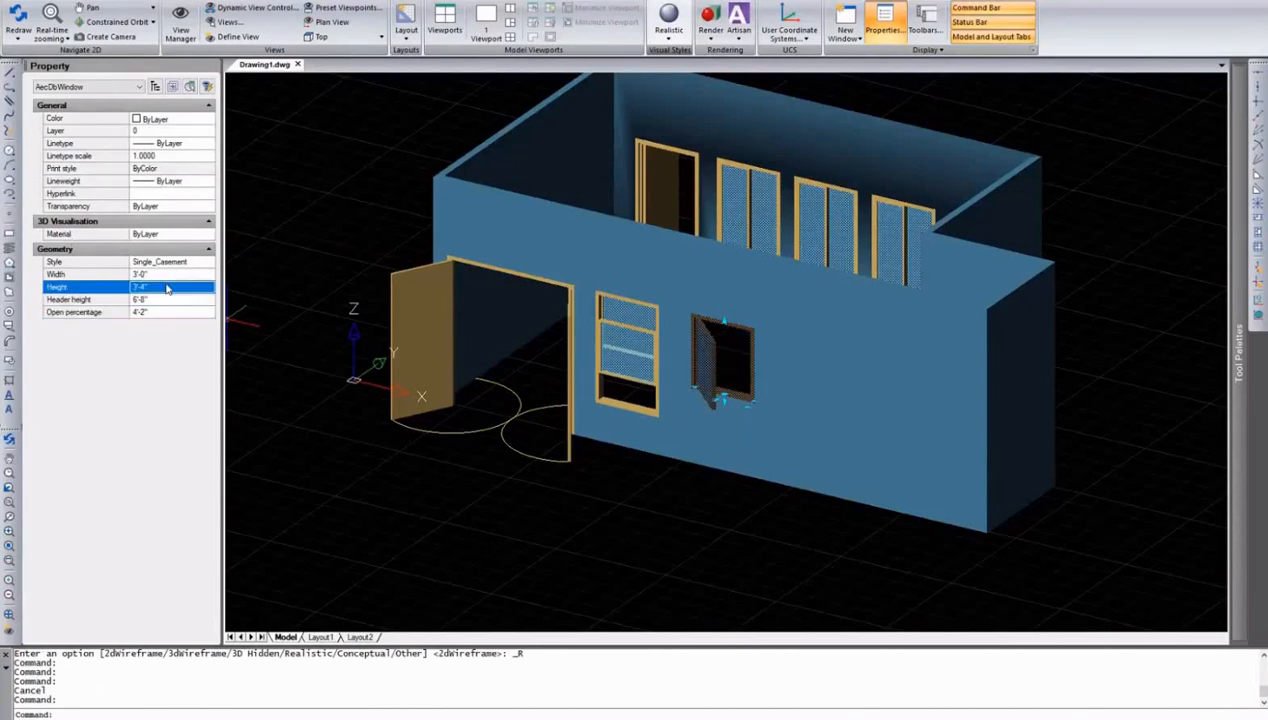
{"action": "left_click", "coordinate": [174, 276]}
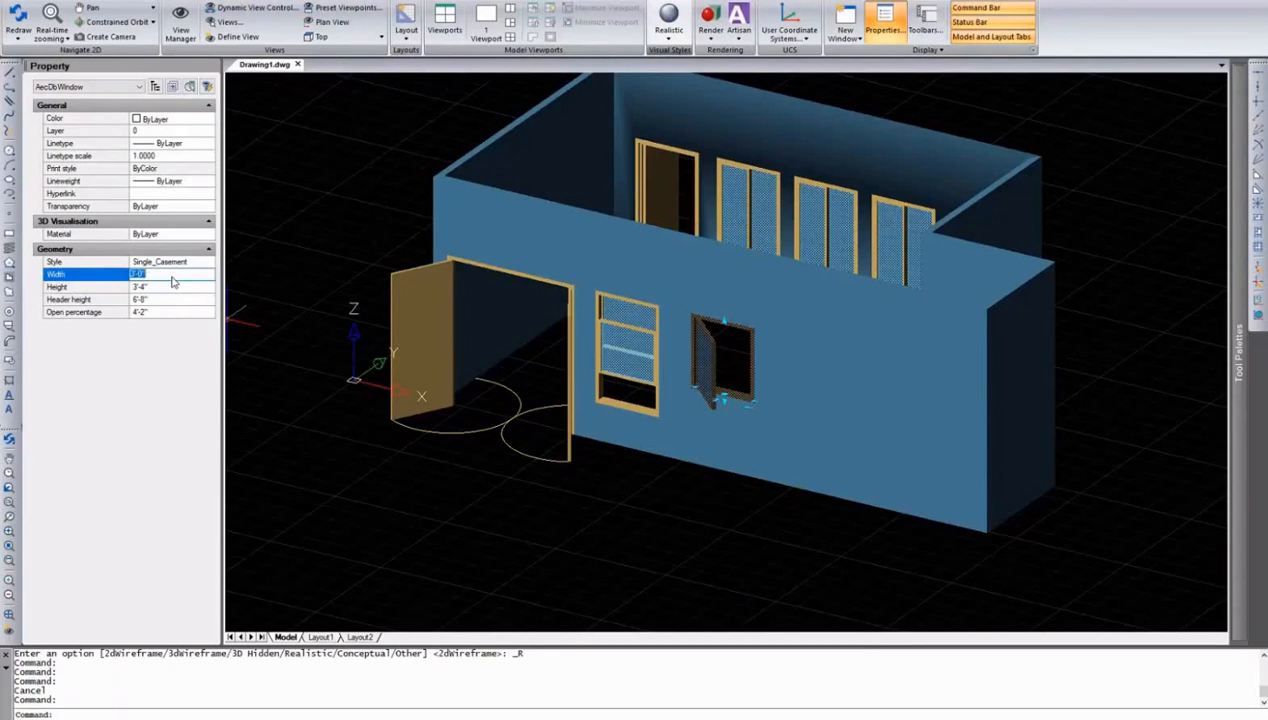
{"action": "type", "text": "50"}
{"action": "key", "text": "Return"}
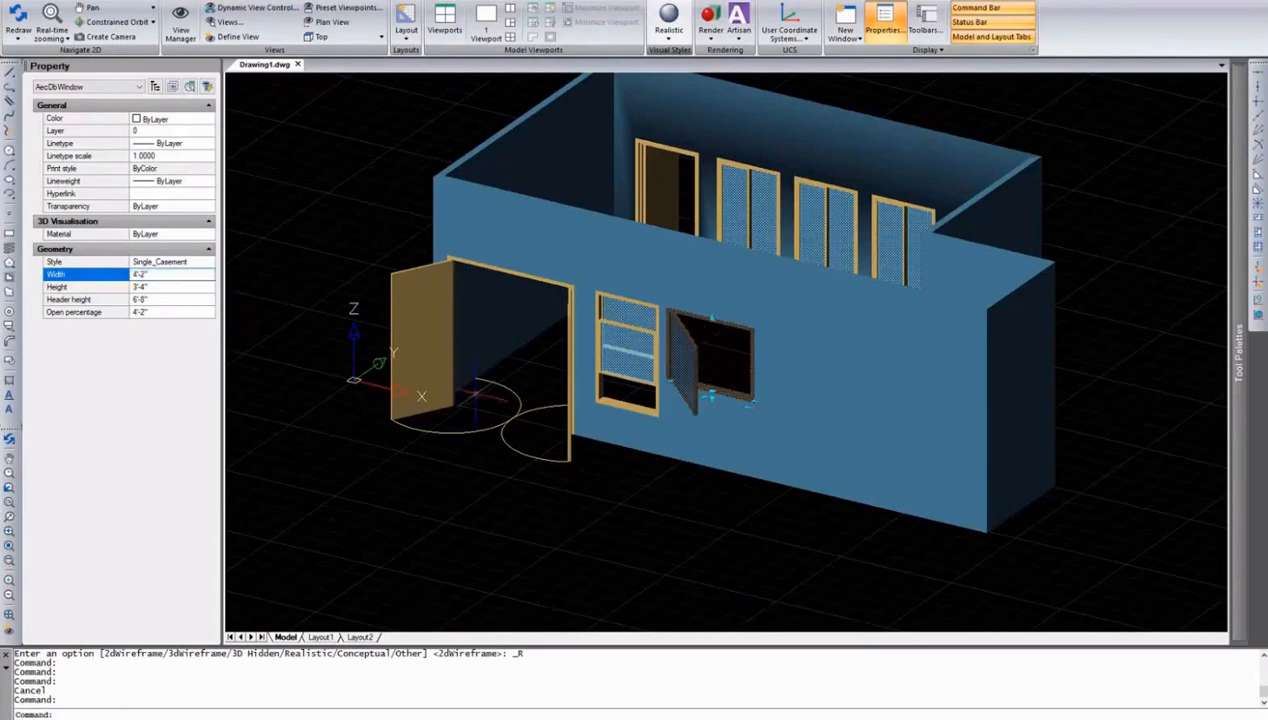
{"action": "key", "text": "Escape"}
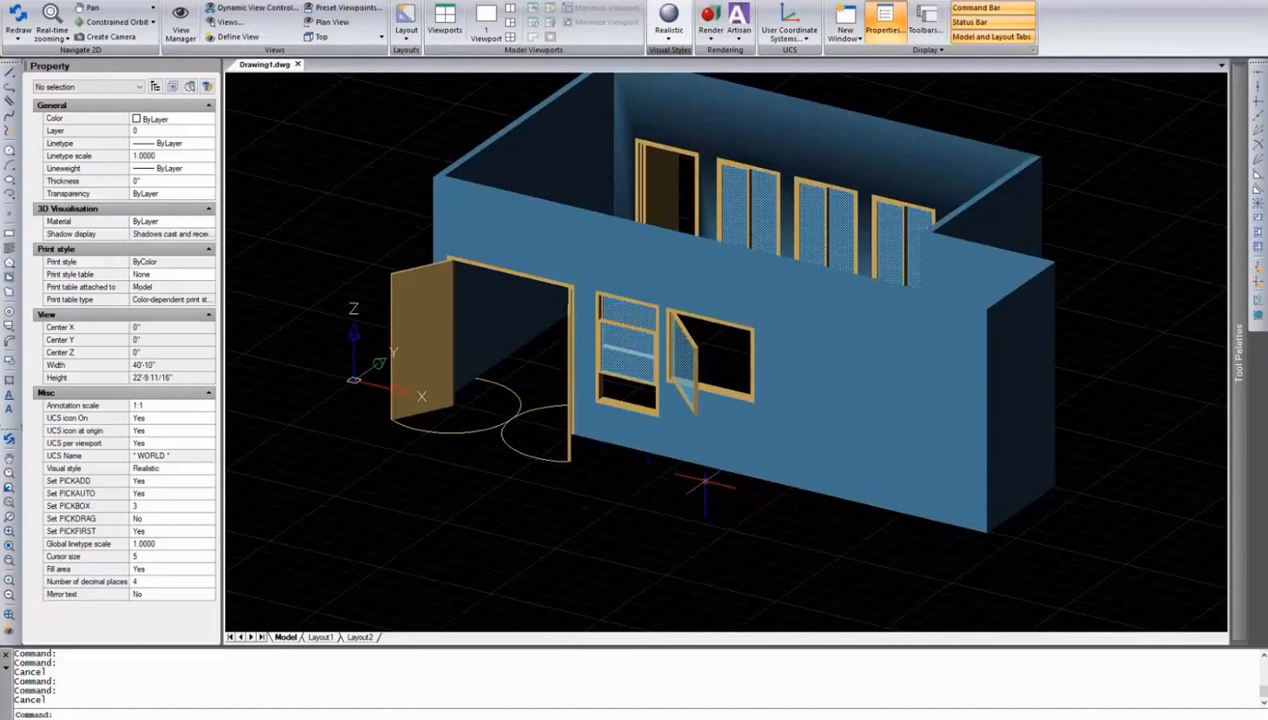
Examine the colour and transparency settings of the AecWindGlass3D layer in the drawing's layer list.
{"action": "middle_click_drag", "start_coordinate": [676, 497], "coordinate": [733, 459], "text": "shift"}
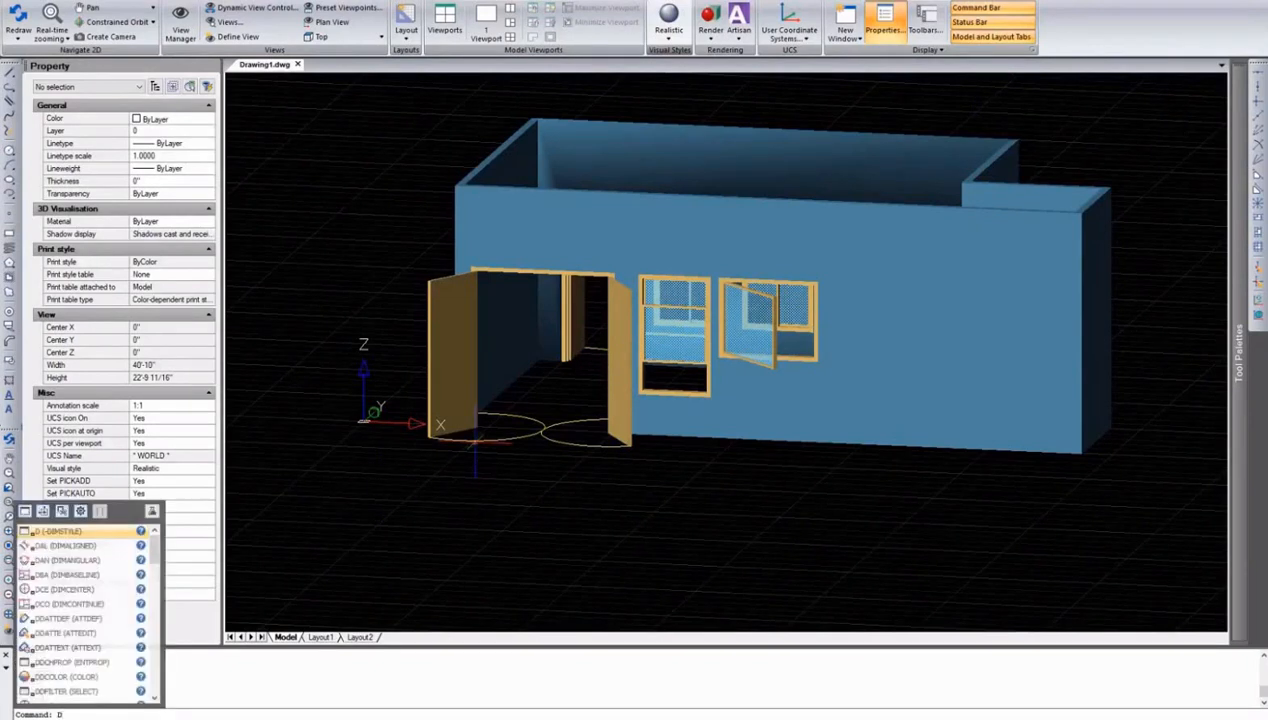
{"action": "type", "text": "Ddimodes"}
{"action": "key", "text": "Return"}
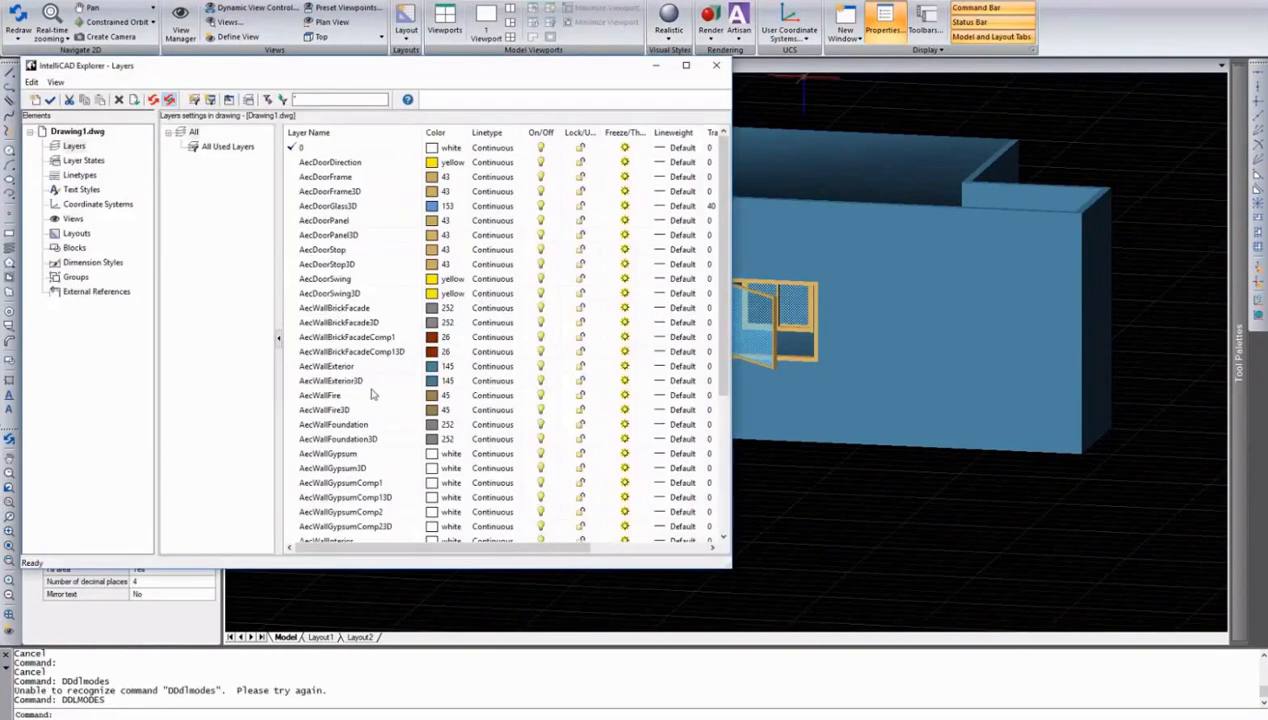
{"action": "scroll", "coordinate": [378, 415], "scroll_direction": "down", "scroll_amount": 10}
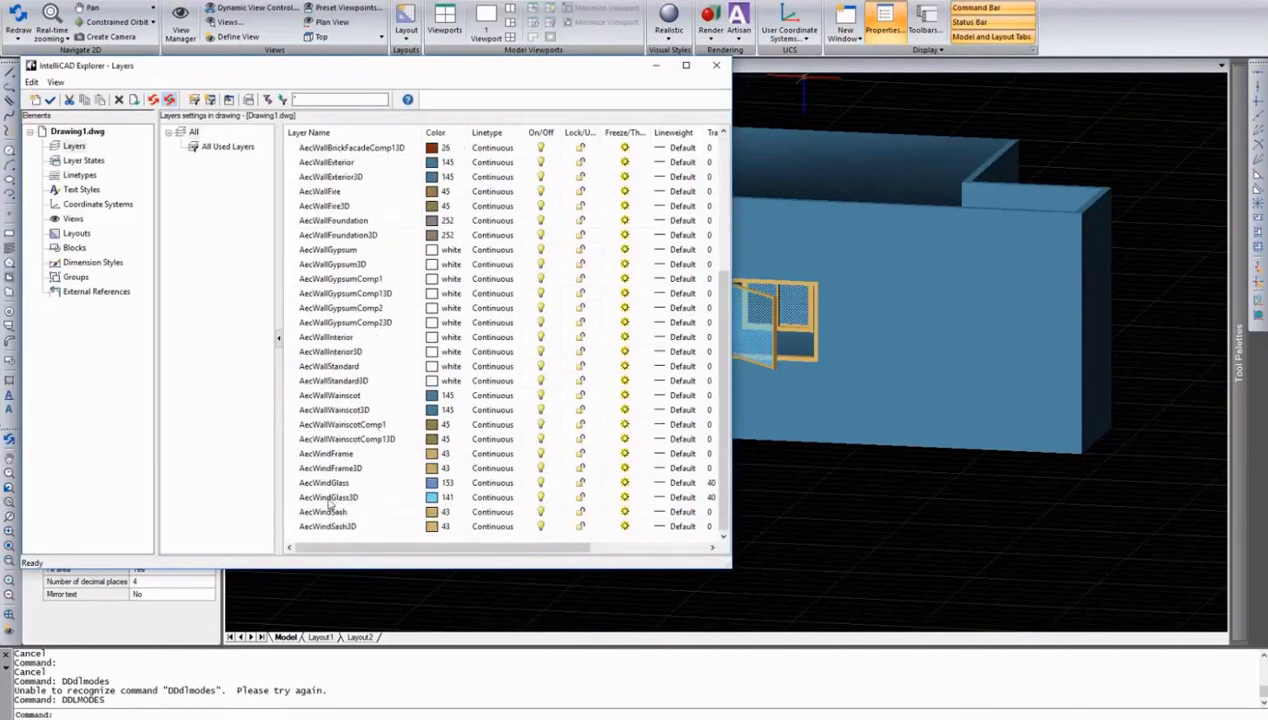
{"action": "left_click", "coordinate": [329, 499]}
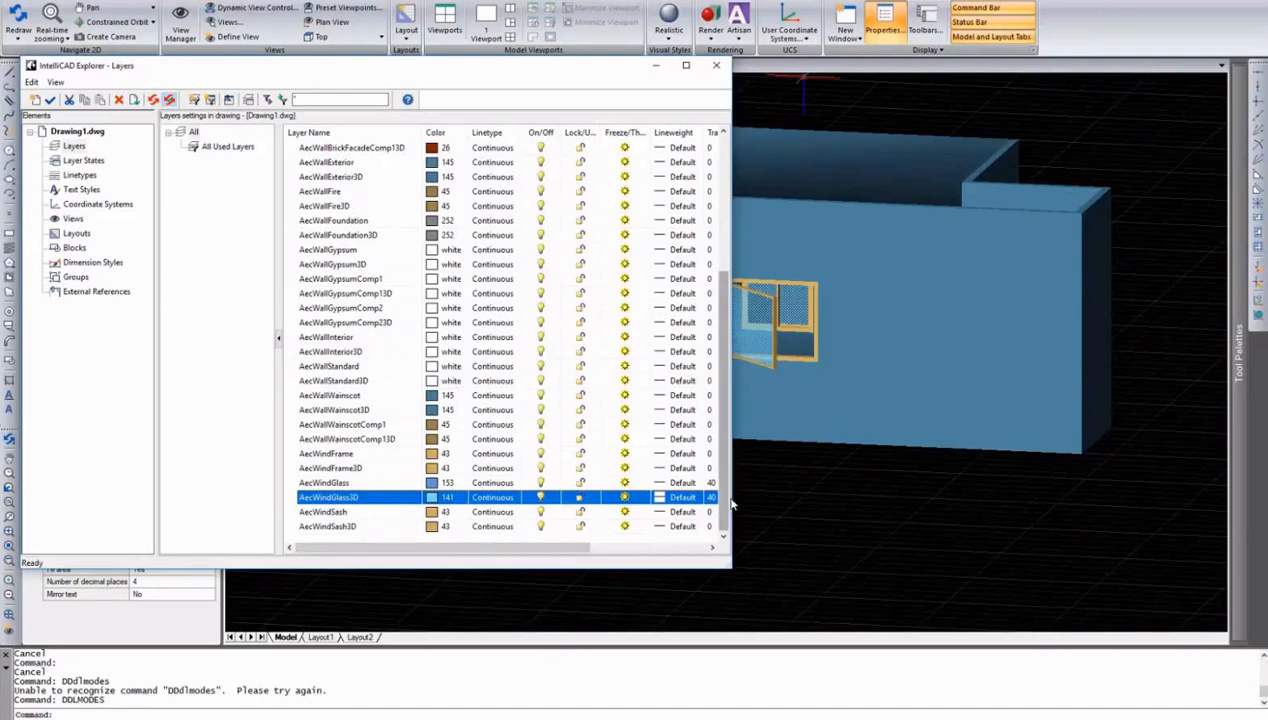
{"action": "left_click_drag", "start_coordinate": [731, 500], "coordinate": [846, 505]}
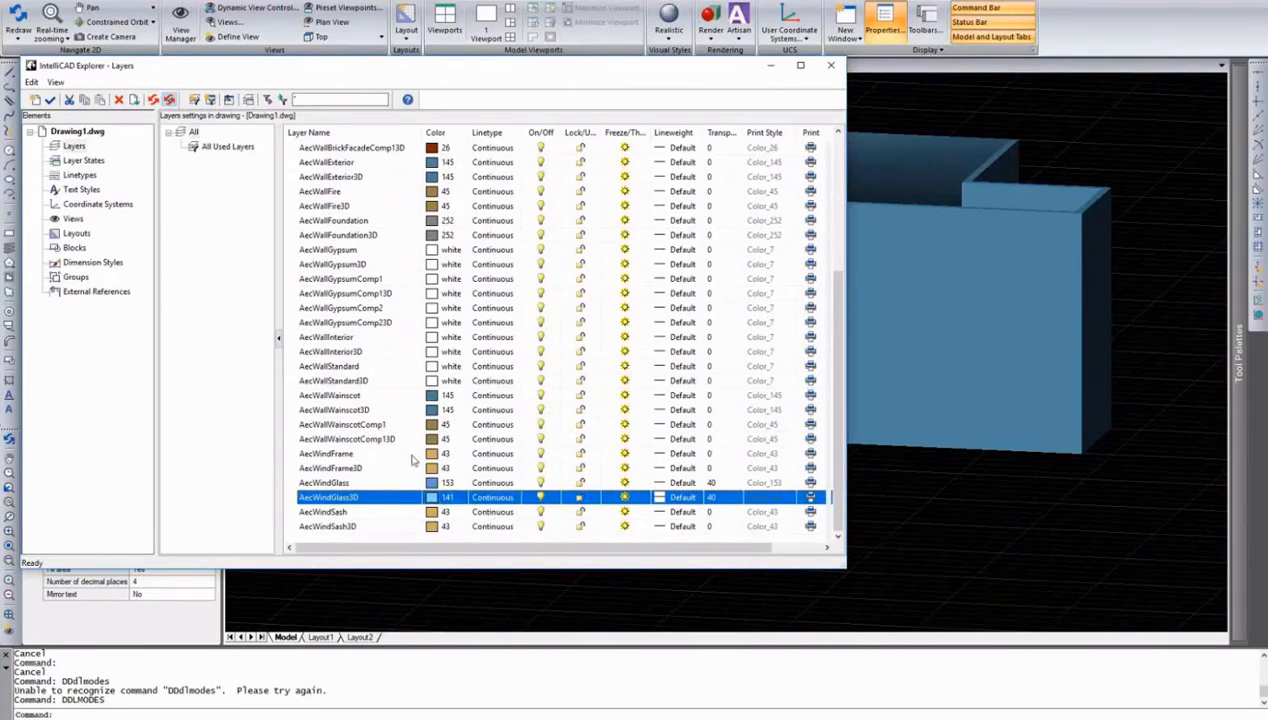
{"action": "left_click_drag", "start_coordinate": [653, 84], "coordinate": [797, 75]}
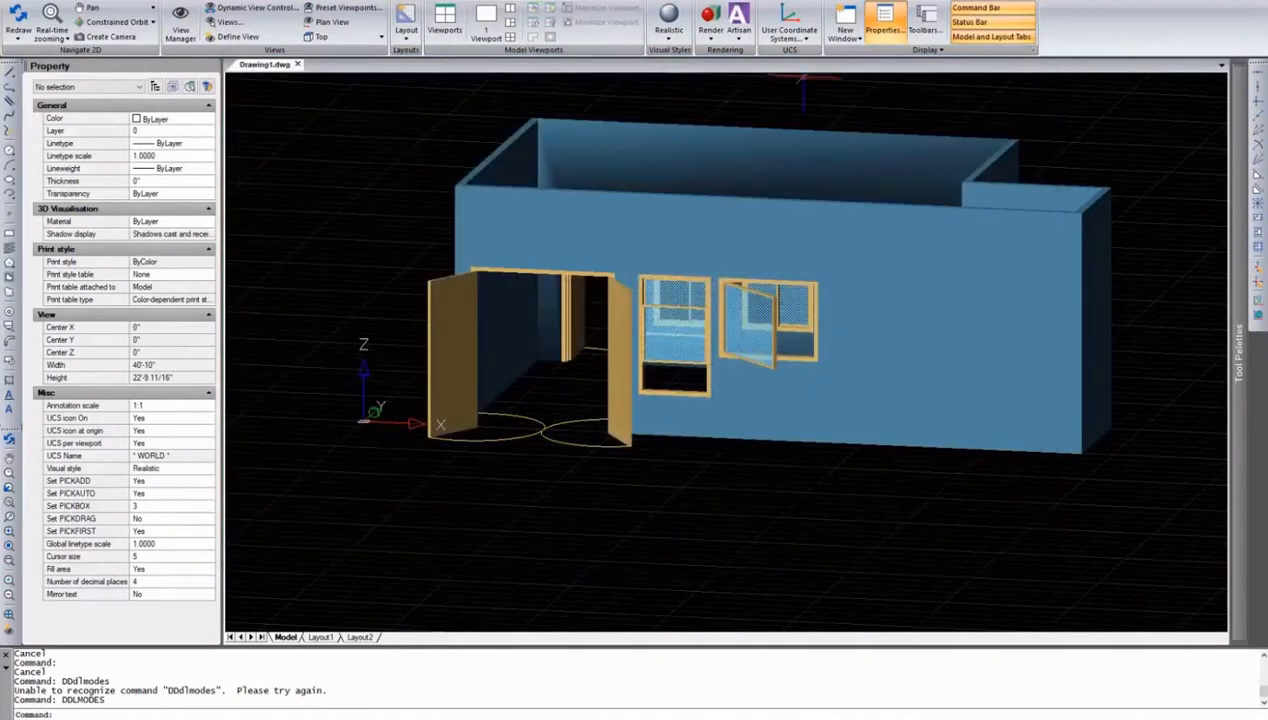
{"action": "left_click", "coordinate": [1035, 64]}
Set the open percentage of the single casement window on the front wall to 0.
{"action": "scroll", "coordinate": [692, 351], "scroll_direction": "up", "scroll_amount": 5}
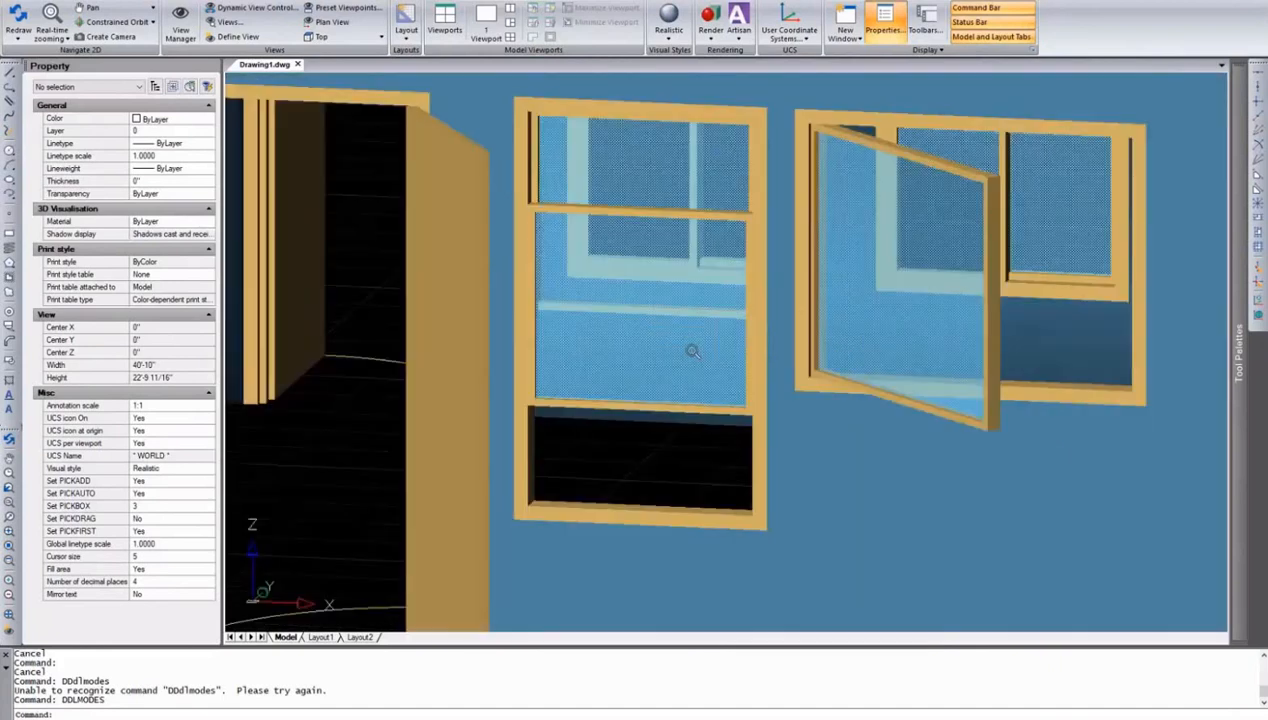
{"action": "scroll", "coordinate": [714, 347], "scroll_direction": "down", "scroll_amount": 3}
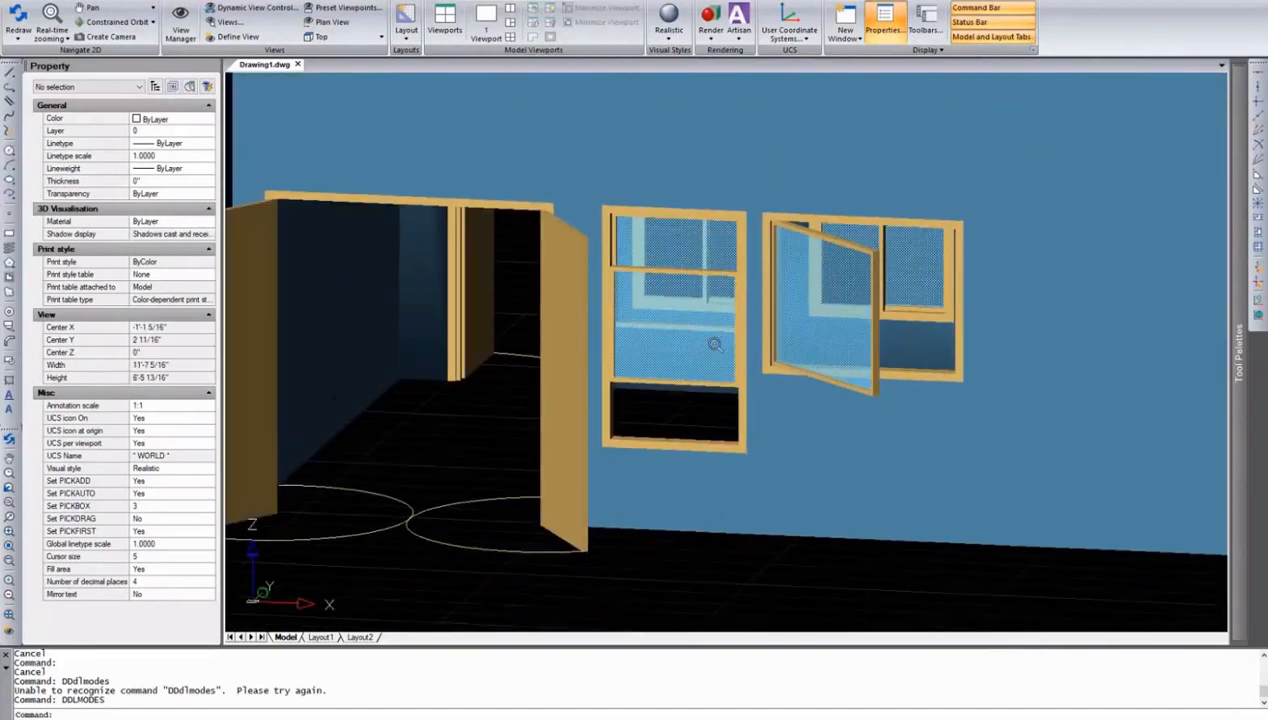
{"action": "left_click", "coordinate": [958, 380]}
{"action": "left_click", "coordinate": [164, 314]}
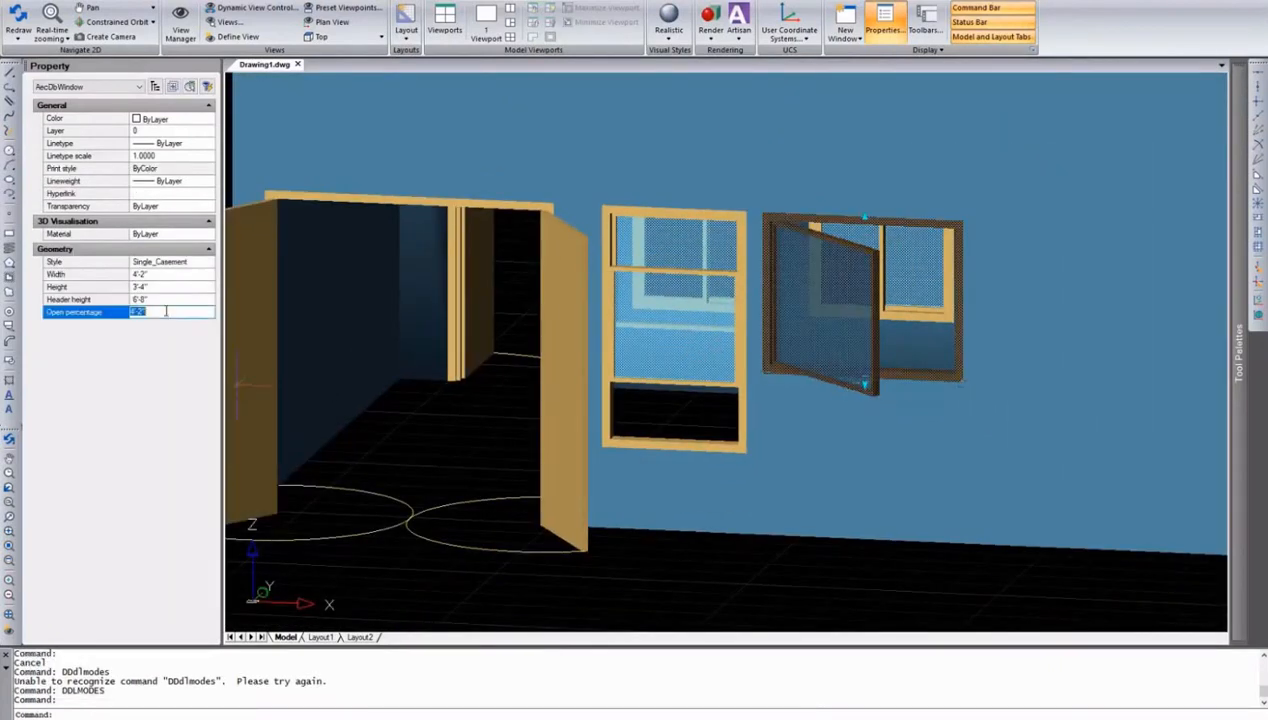
{"action": "type", "text": "0"}
{"action": "key", "text": "Return"}
{"action": "key", "text": "Escape"}
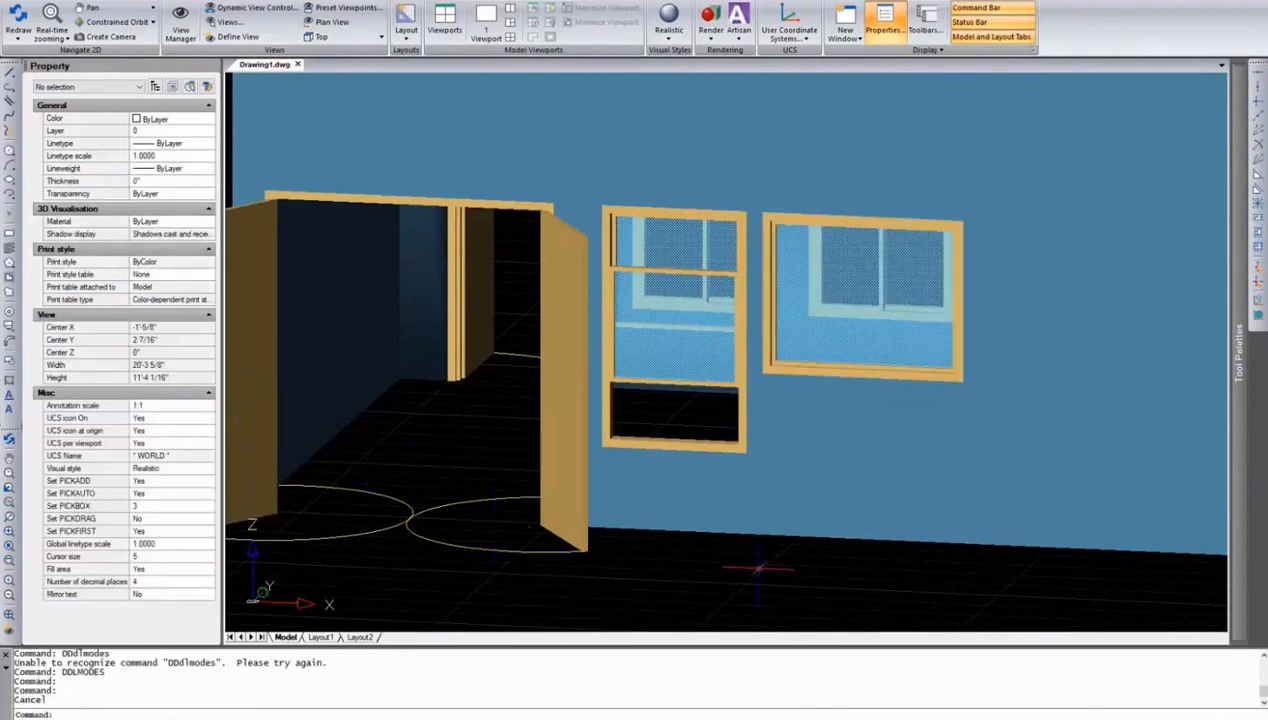
Insert a Pentagon Picture Window into the front wall, between the casement window and the wall's far corner.
{"action": "scroll", "coordinate": [865, 480], "scroll_direction": "down", "scroll_amount": 3}
{"action": "middle_click_drag", "start_coordinate": [900, 462], "coordinate": [858, 474], "text": "shift"}
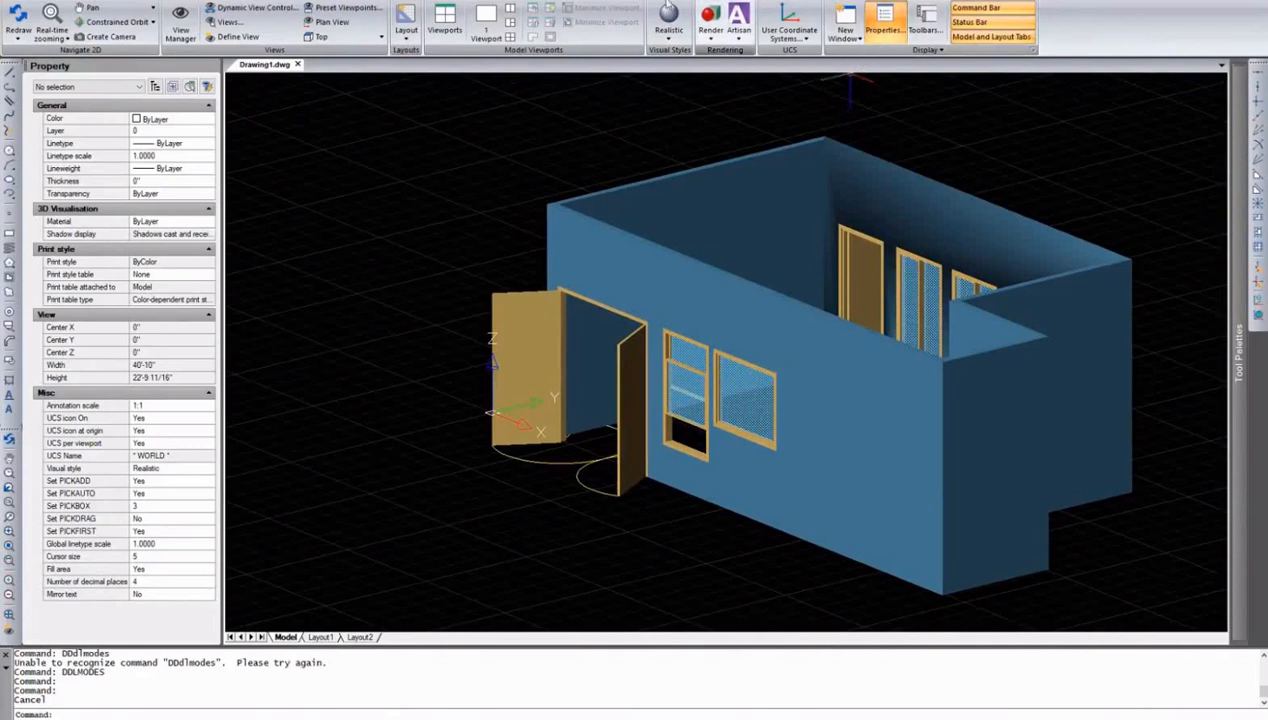
{"action": "left_click", "coordinate": [118, 2]}
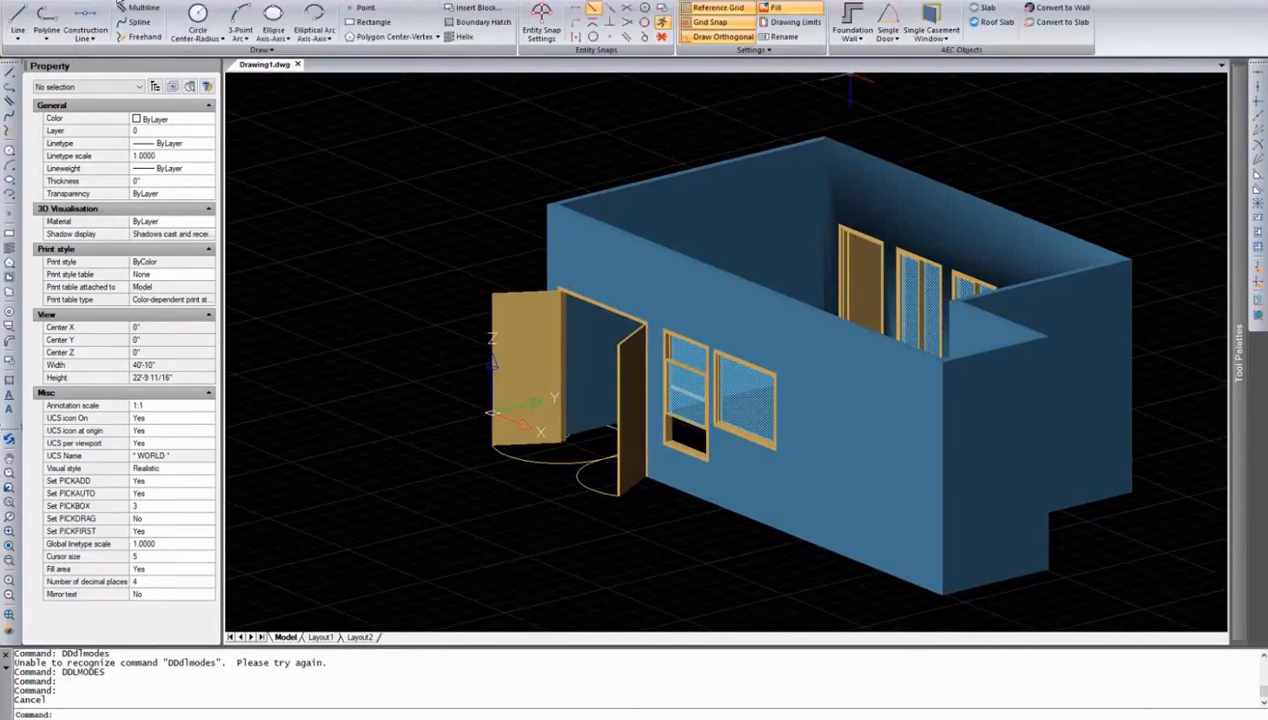
{"action": "left_click", "coordinate": [931, 32]}
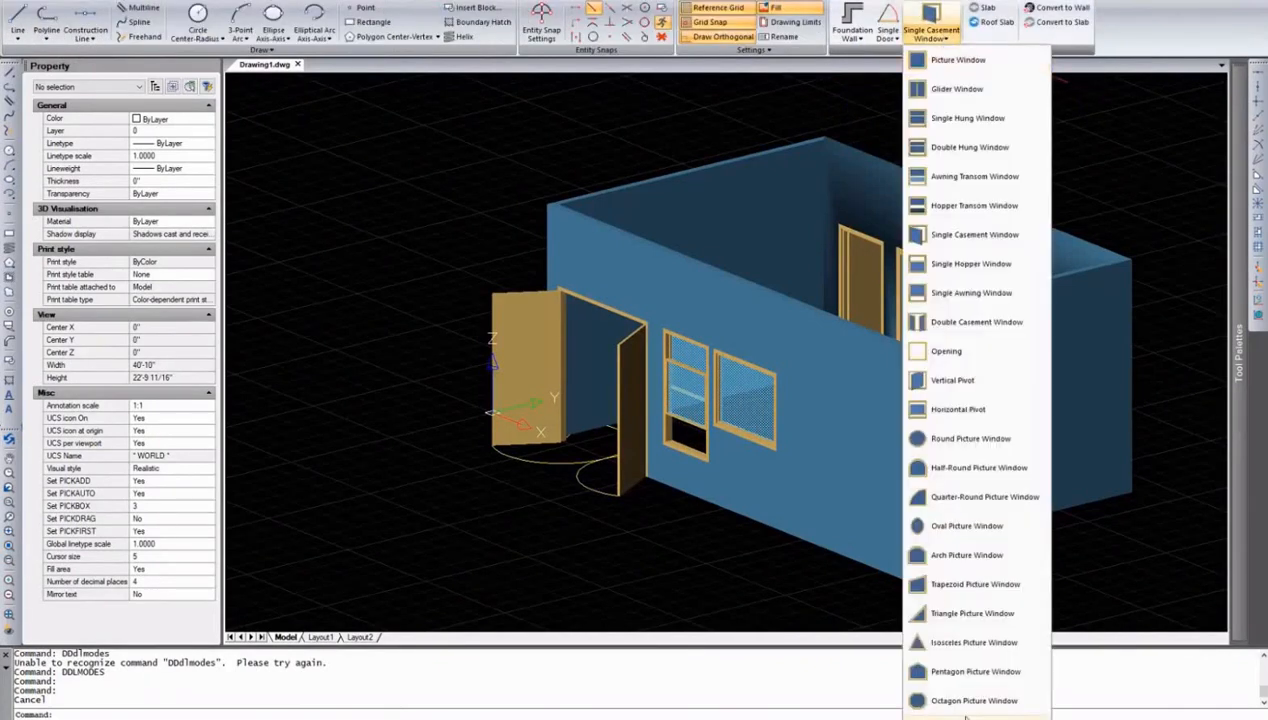
{"action": "scroll", "coordinate": [966, 700], "scroll_direction": "down", "scroll_amount": 1}
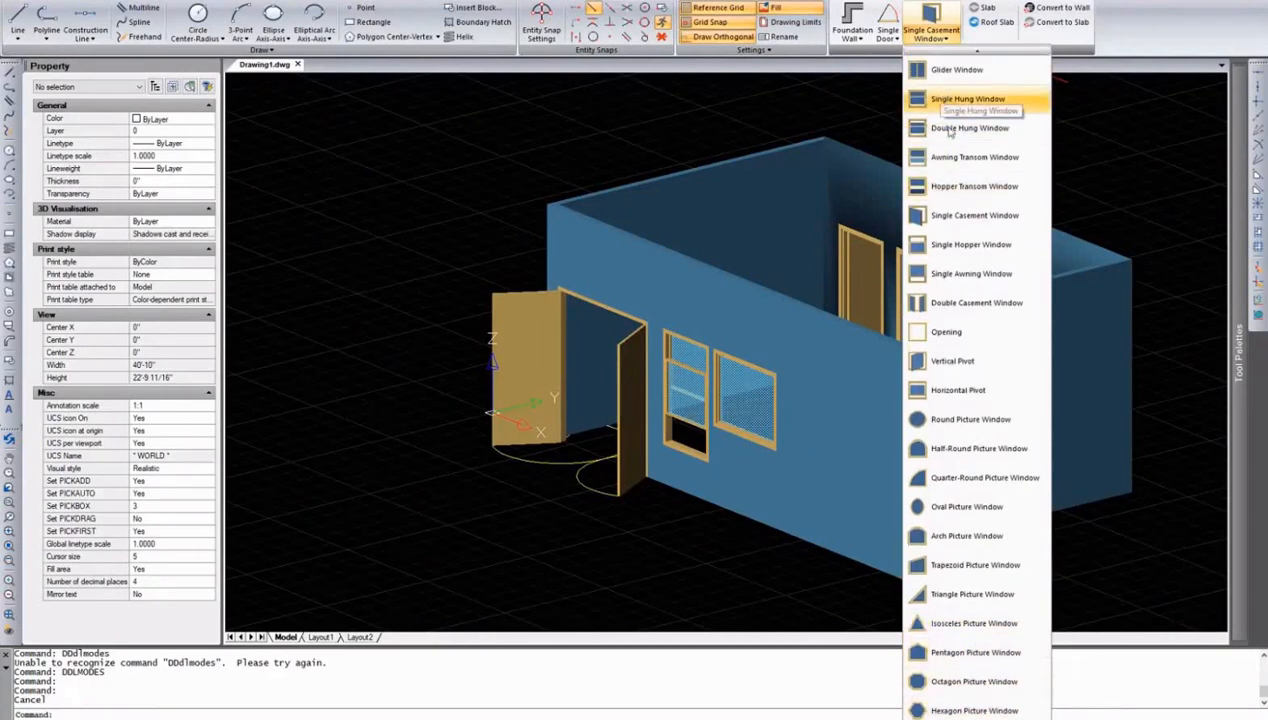
{"action": "left_click", "coordinate": [960, 652]}
{"action": "left_click", "coordinate": [865, 564]}
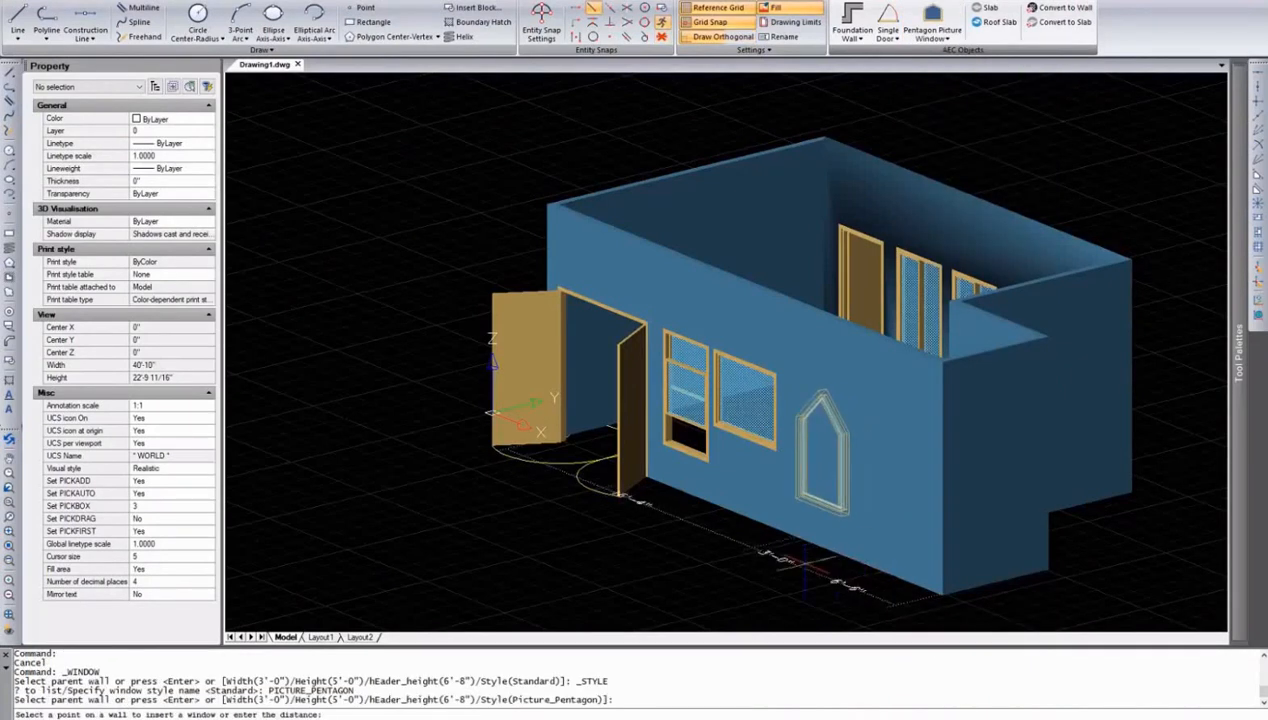
{"action": "left_click", "coordinate": [857, 566]}
{"action": "key", "text": "Escape"}
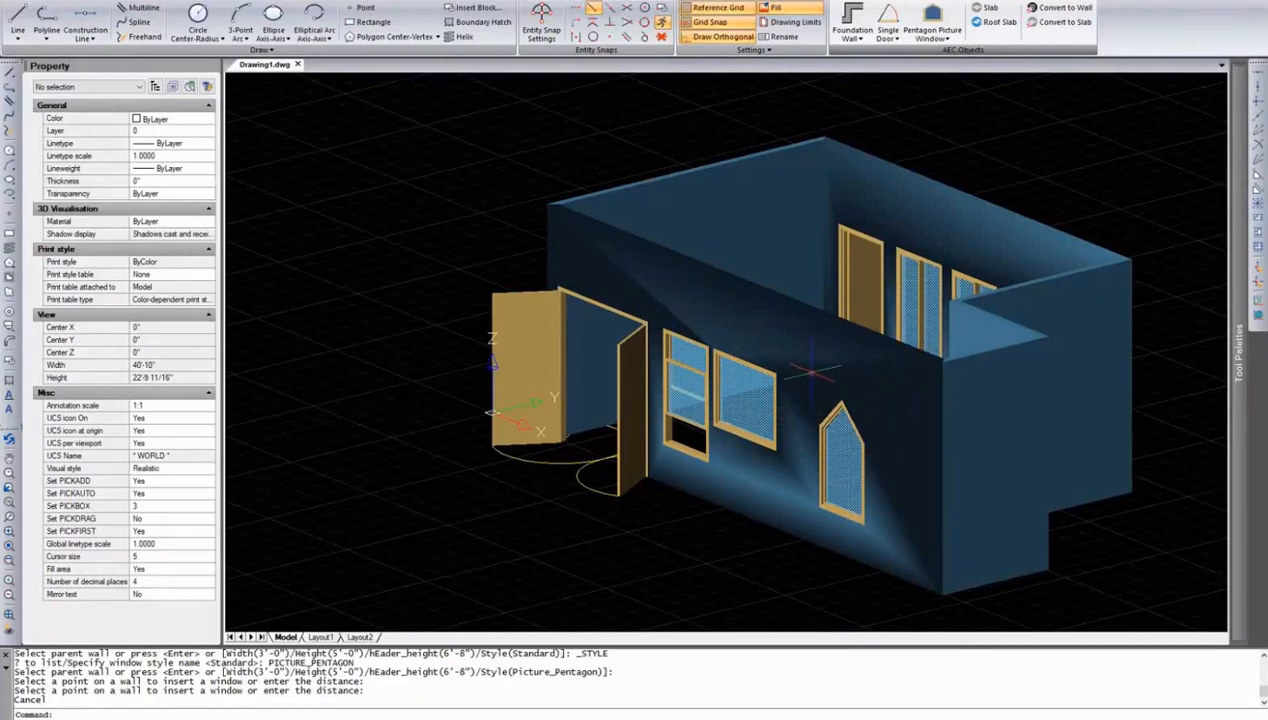
Render the building and return the display to the Realistic visual style.
{"action": "scroll", "coordinate": [288, 5], "scroll_direction": "down", "scroll_amount": 2}
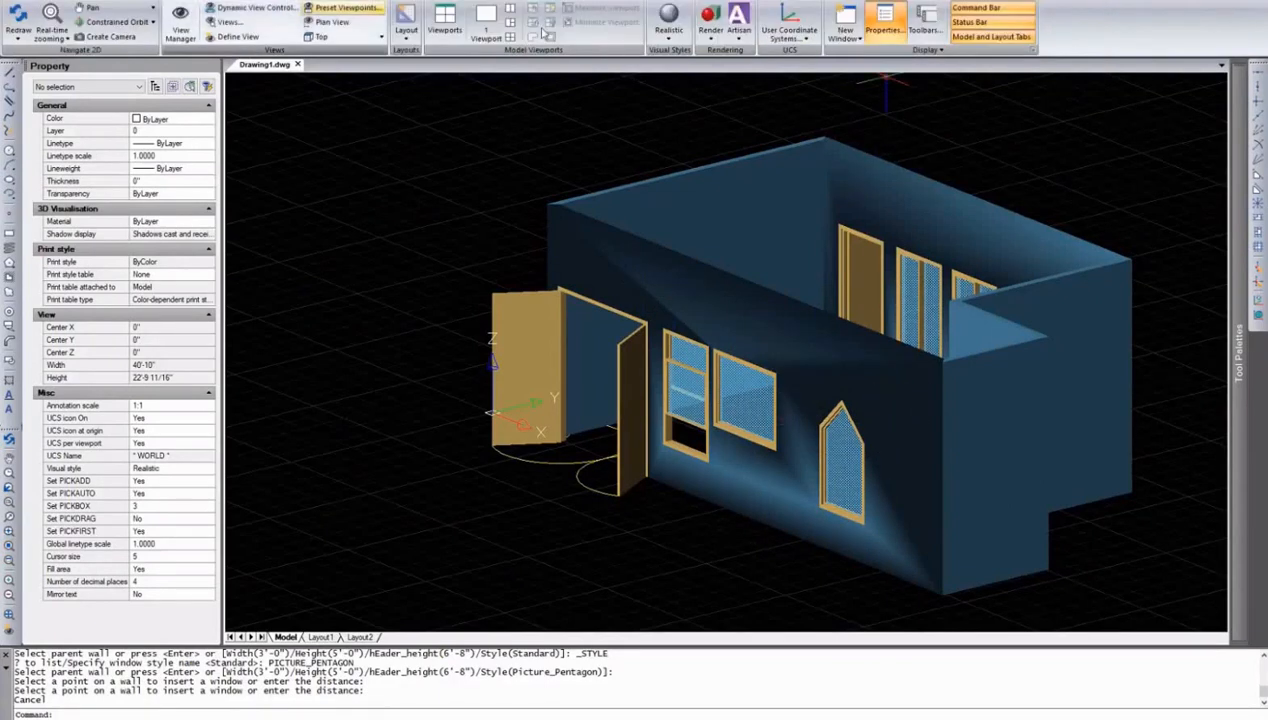
{"action": "left_click", "coordinate": [711, 22]}
{"action": "left_click", "coordinate": [735, 62]}
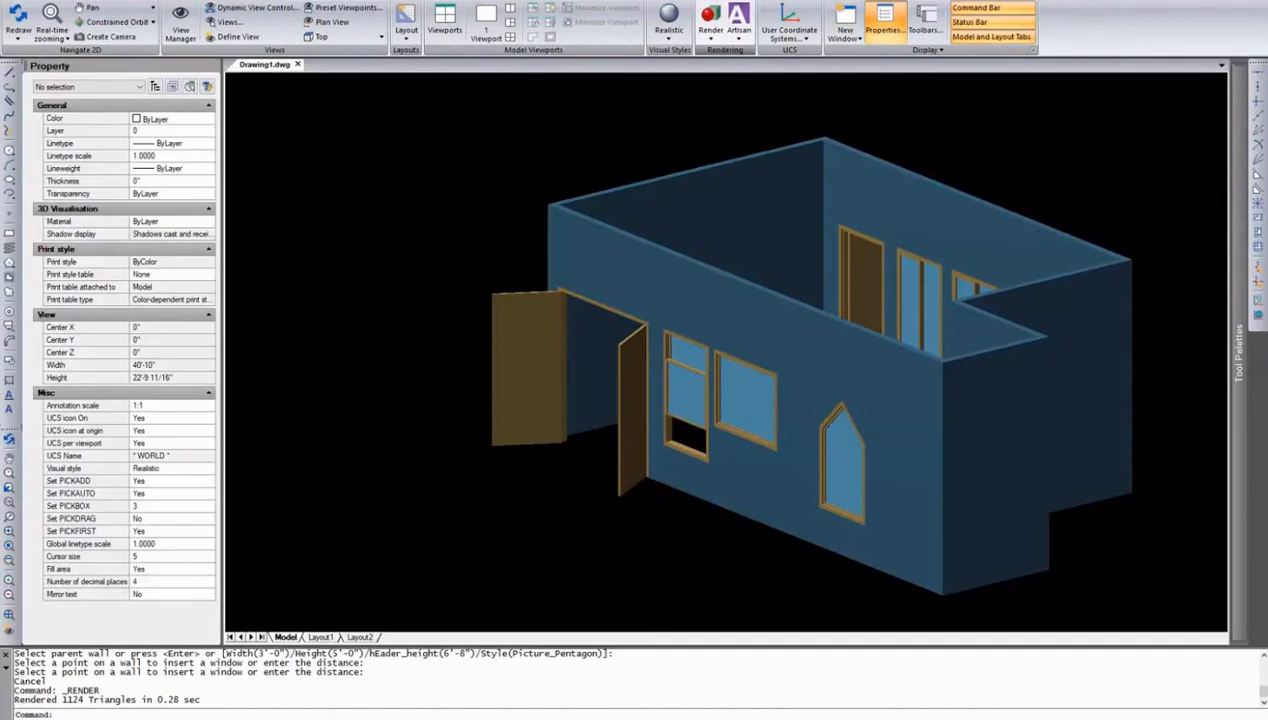
{"action": "left_click", "coordinate": [669, 22]}
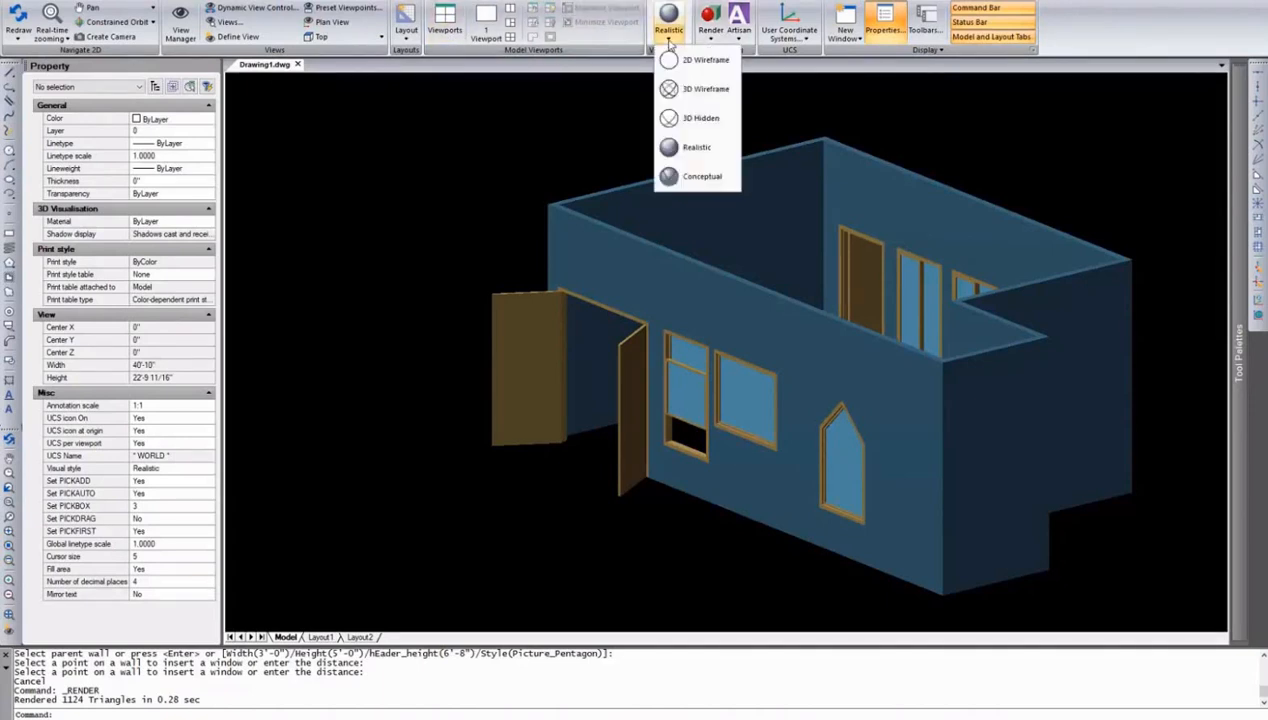
{"action": "left_click", "coordinate": [685, 150]}
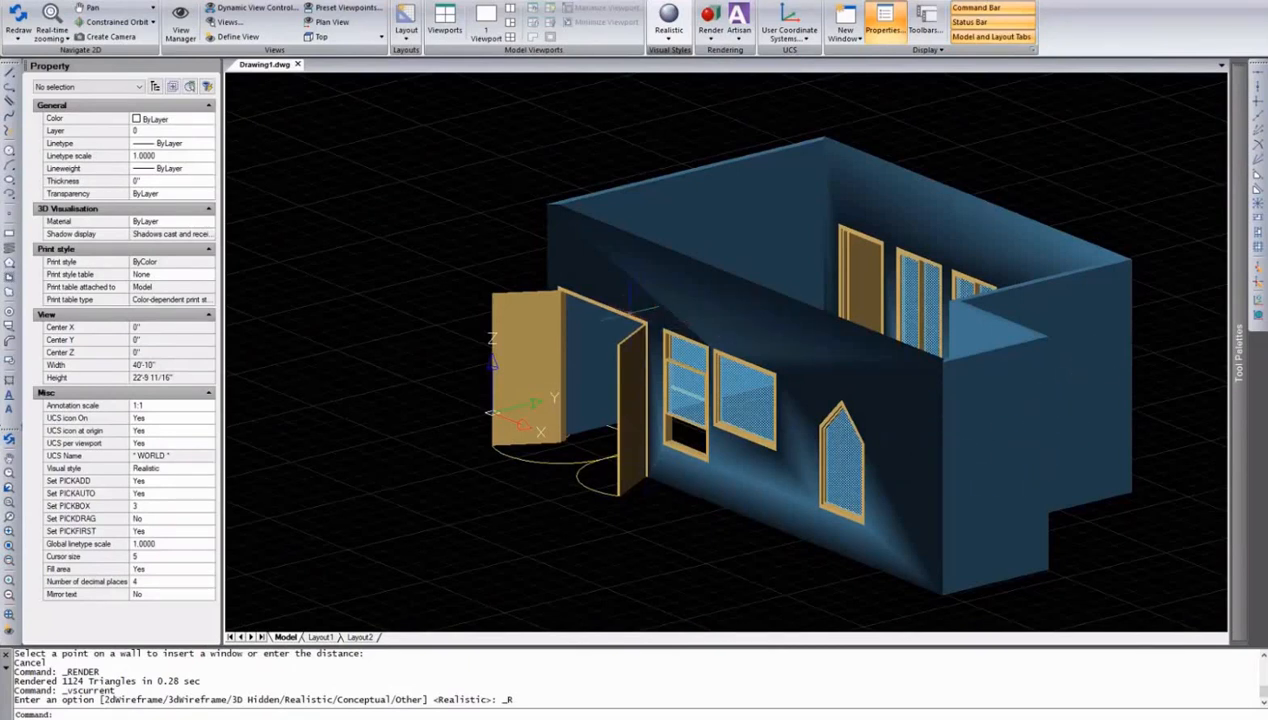
Dock the Tool Palettes beside the drawing, narrow them slightly, and show the Windows tools.
{"action": "scroll", "coordinate": [818, 440], "scroll_direction": "down", "scroll_amount": 1}
{"action": "middle_click_drag", "start_coordinate": [818, 440], "coordinate": [656, 388], "text": "shift"}
{"action": "middle_click_drag", "start_coordinate": [988, 522], "coordinate": [920, 548], "text": "shift"}
{"action": "scroll", "coordinate": [920, 548], "scroll_direction": "up", "scroll_amount": 2}
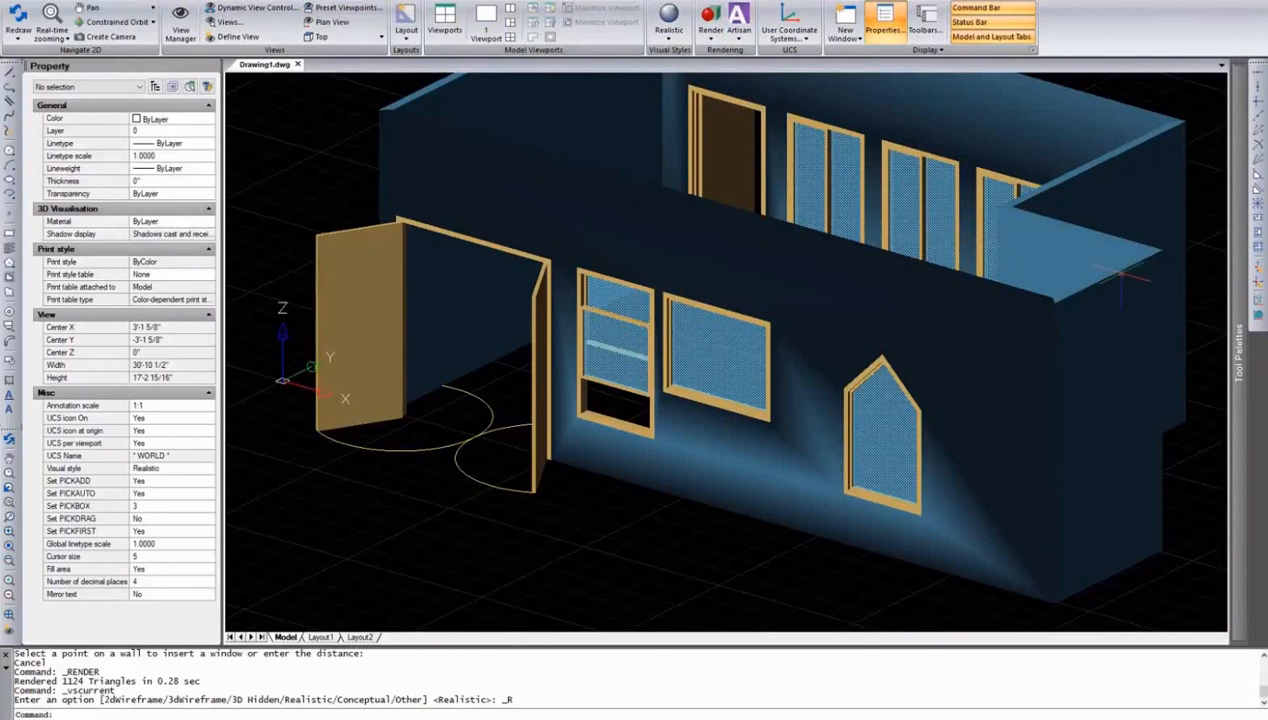
{"action": "mouse_move", "coordinate": [1235, 283]}
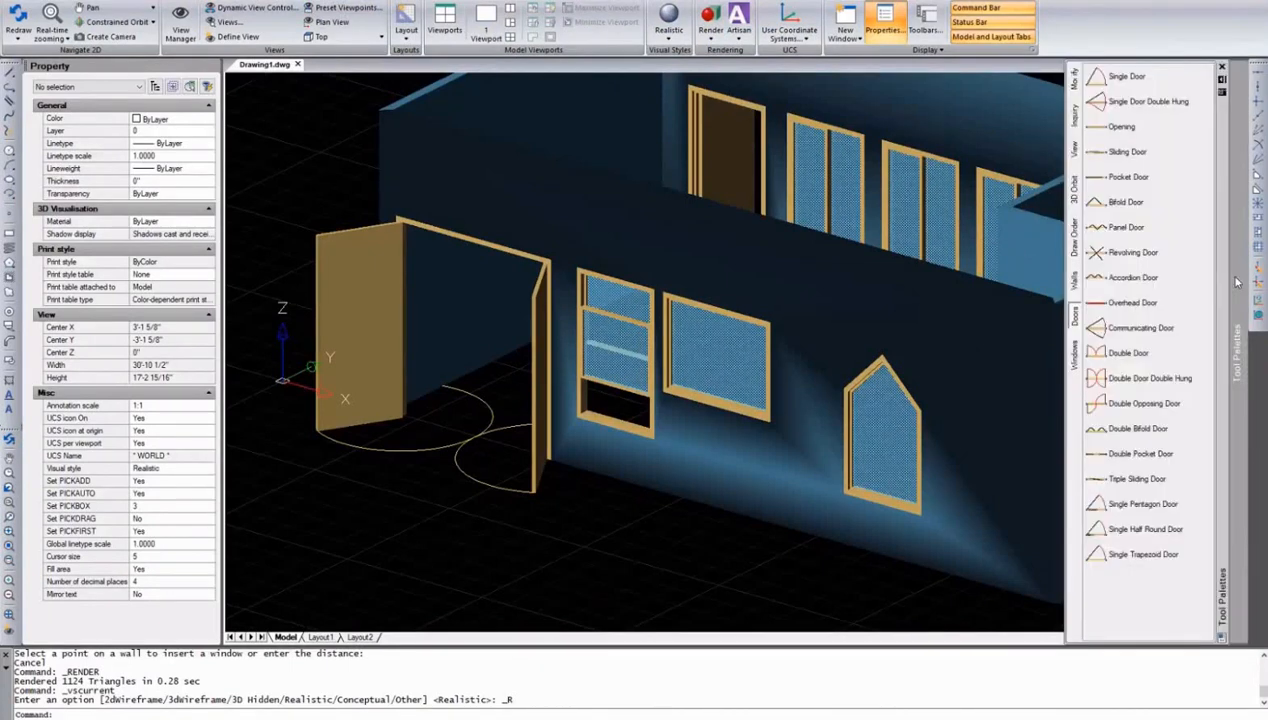
{"action": "left_click", "coordinate": [1220, 86]}
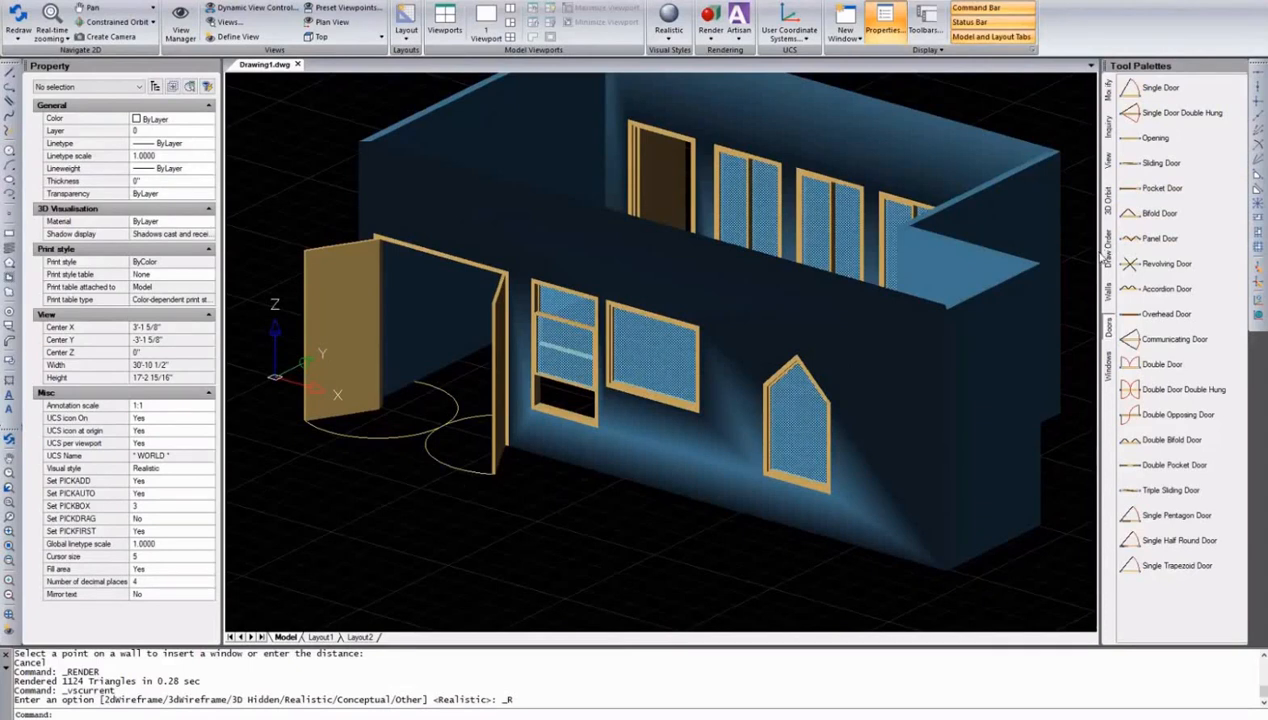
{"action": "left_click_drag", "start_coordinate": [1099, 257], "coordinate": [1112, 257]}
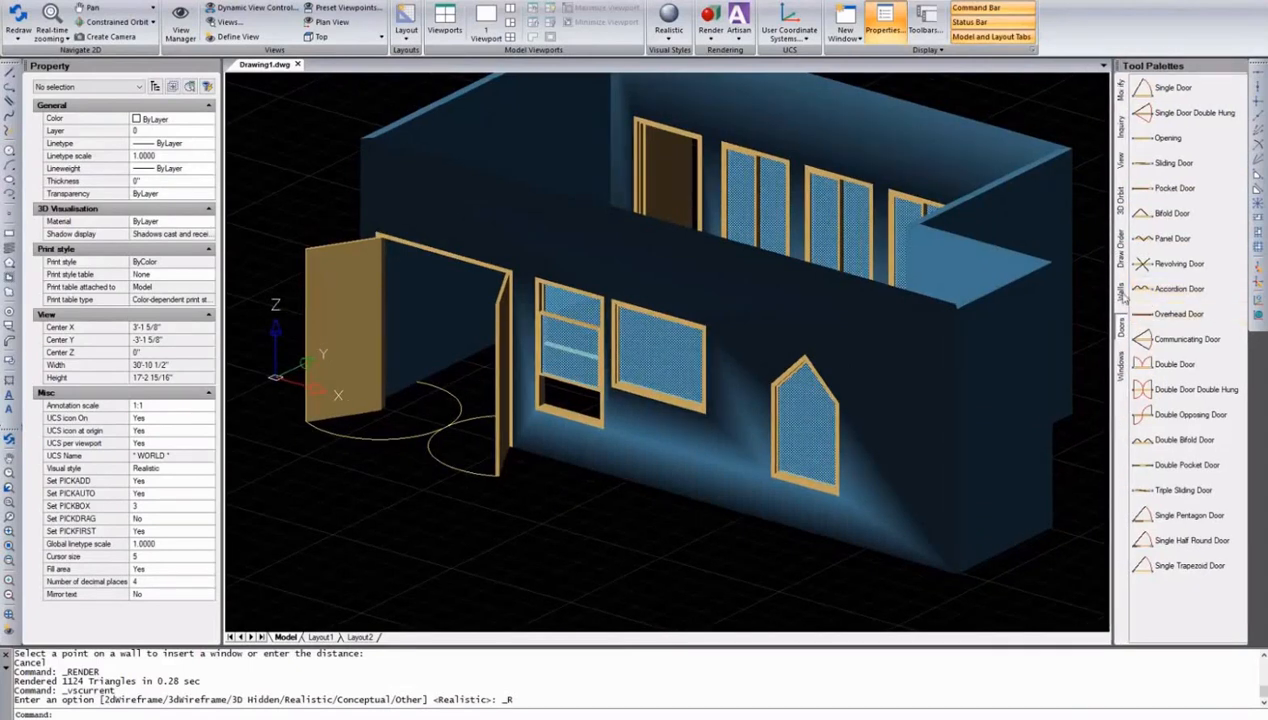
{"action": "left_click", "coordinate": [1121, 292]}
{"action": "left_click", "coordinate": [1121, 365]}
{"action": "scroll", "coordinate": [1180, 460], "scroll_direction": "down", "scroll_amount": 3}
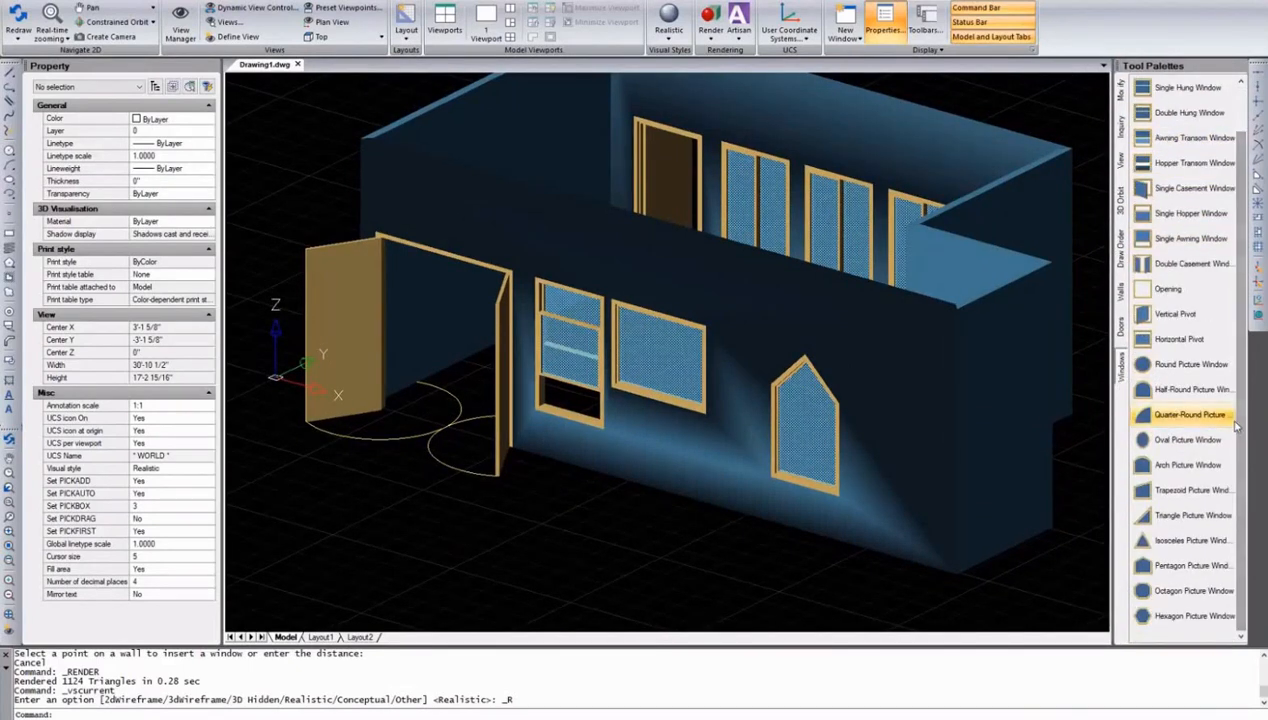
{"action": "scroll", "coordinate": [1190, 340], "scroll_direction": "up", "scroll_amount": 2}
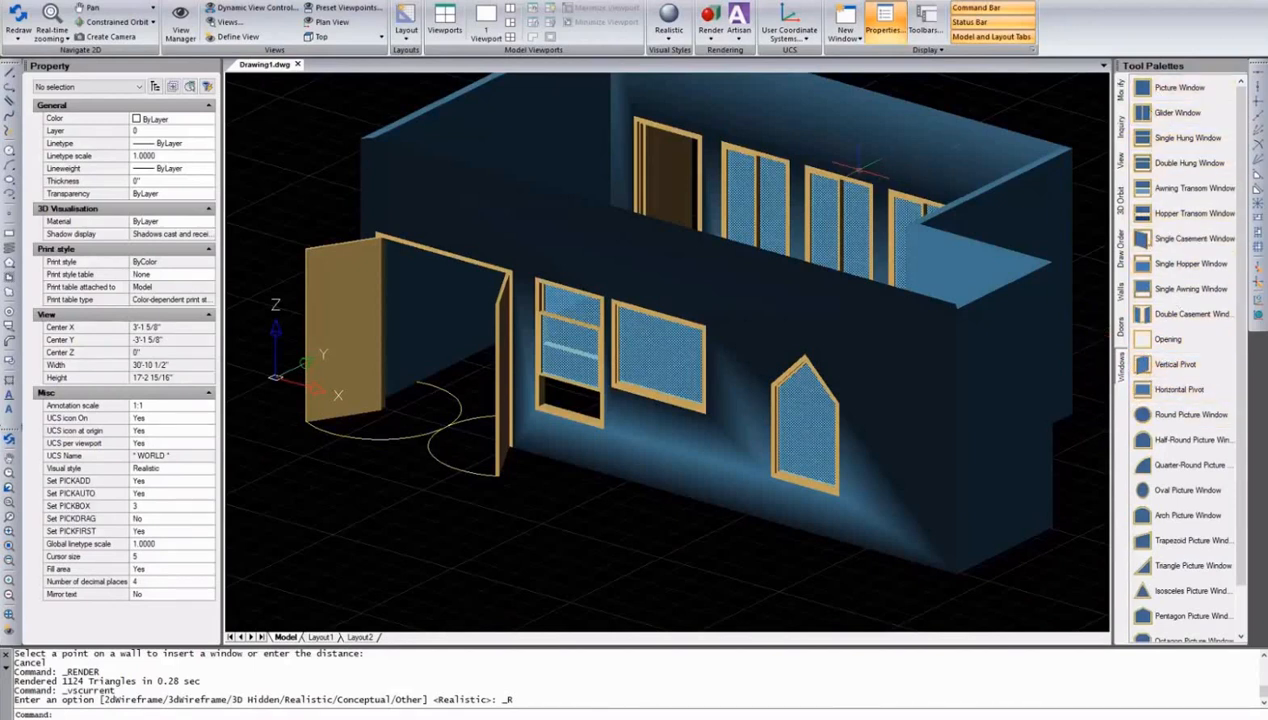
Display the building in the 3D Wireframe visual style and switch it to 3D Hidden.
{"action": "left_click", "coordinate": [669, 36]}
{"action": "left_click", "coordinate": [694, 84]}
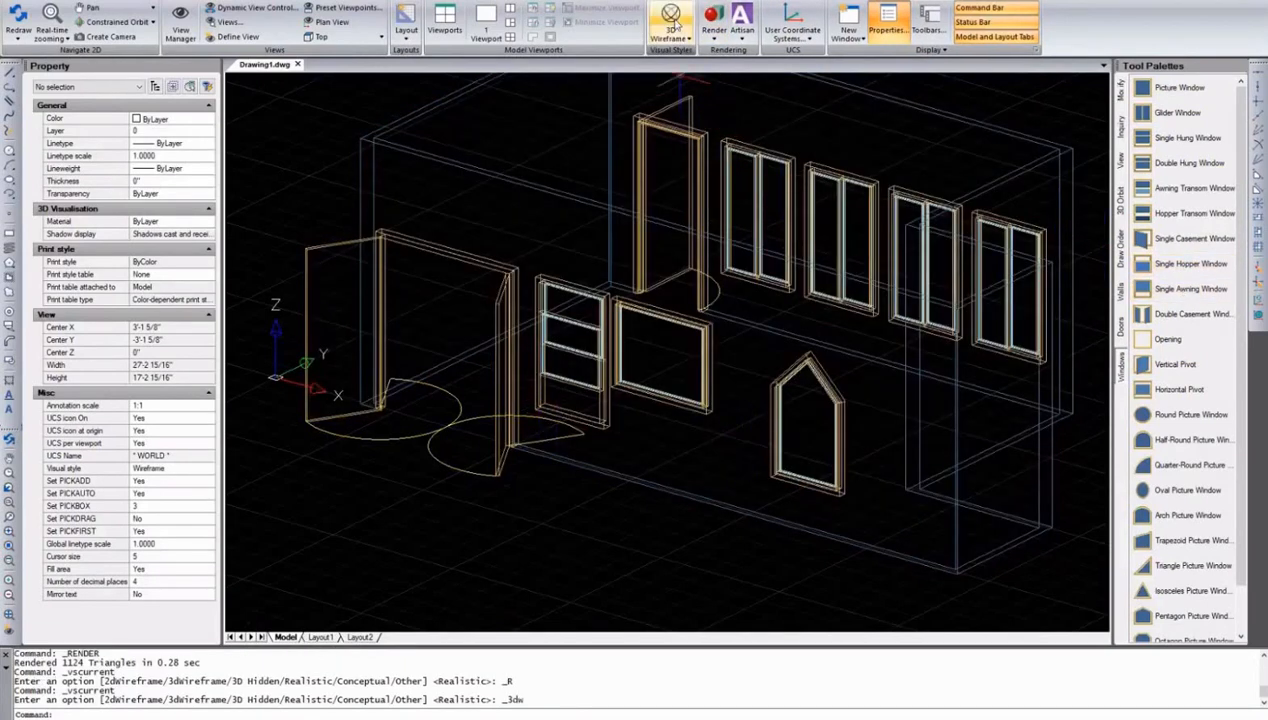
{"action": "left_click", "coordinate": [669, 30]}
{"action": "left_click", "coordinate": [694, 113]}
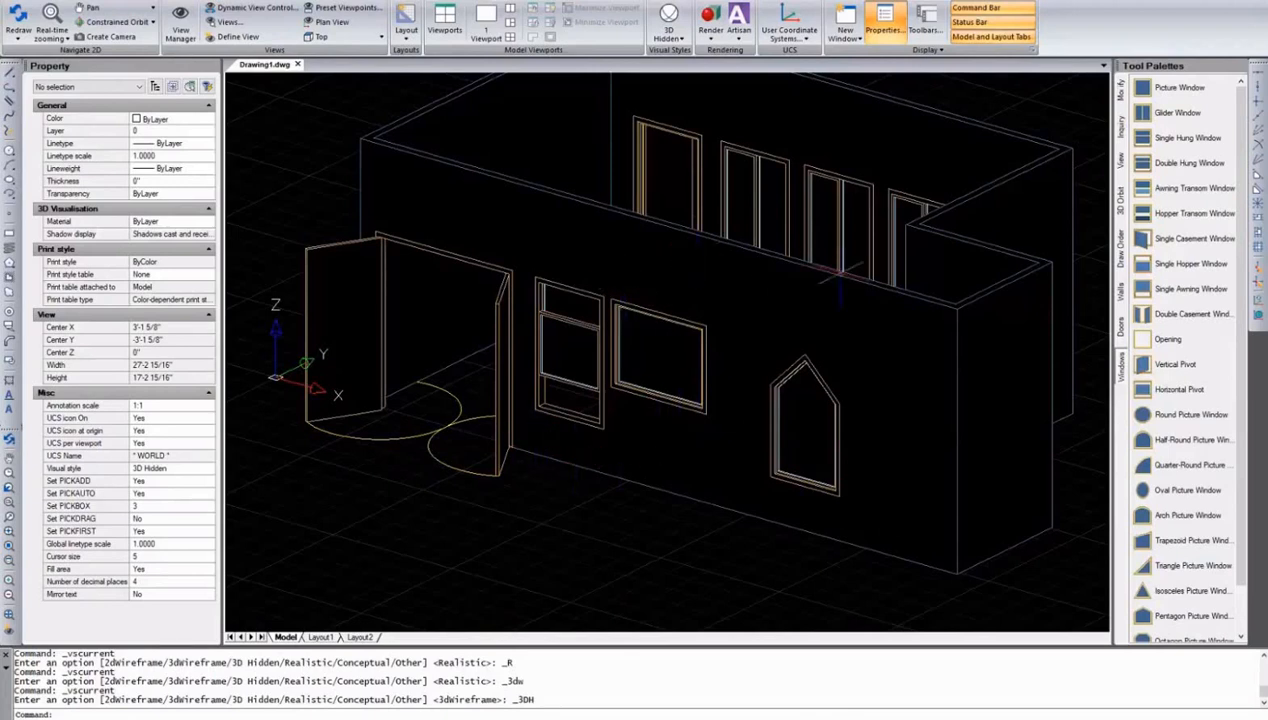
{"action": "left_click", "coordinate": [910, 292]}
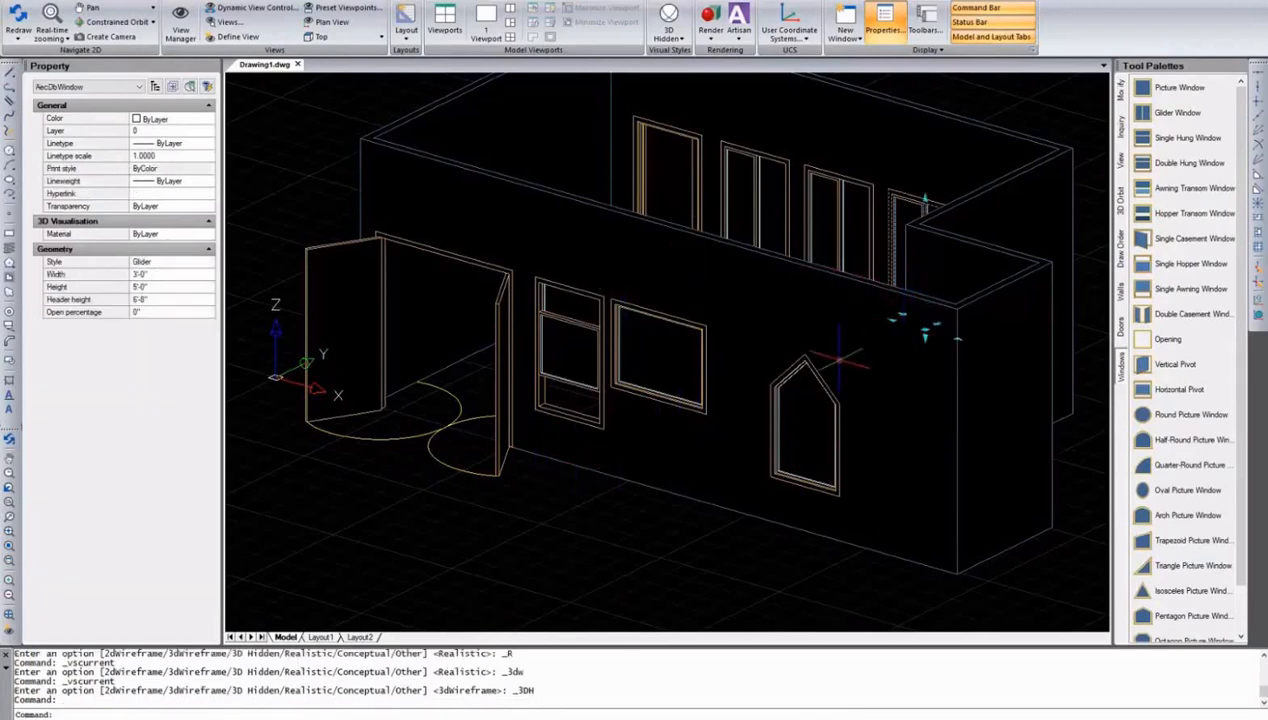
{"action": "key", "text": "Escape"}
{"action": "left_click", "coordinate": [956, 310]}
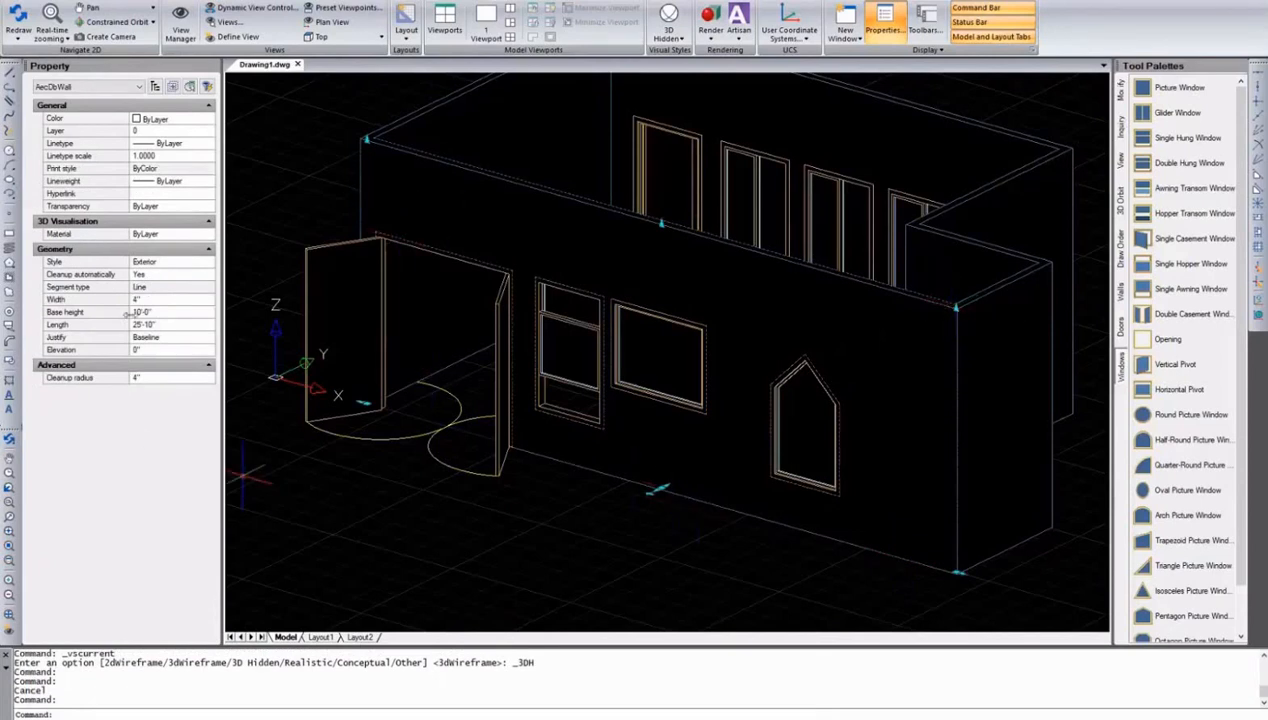
{"action": "key", "text": "Escape"}
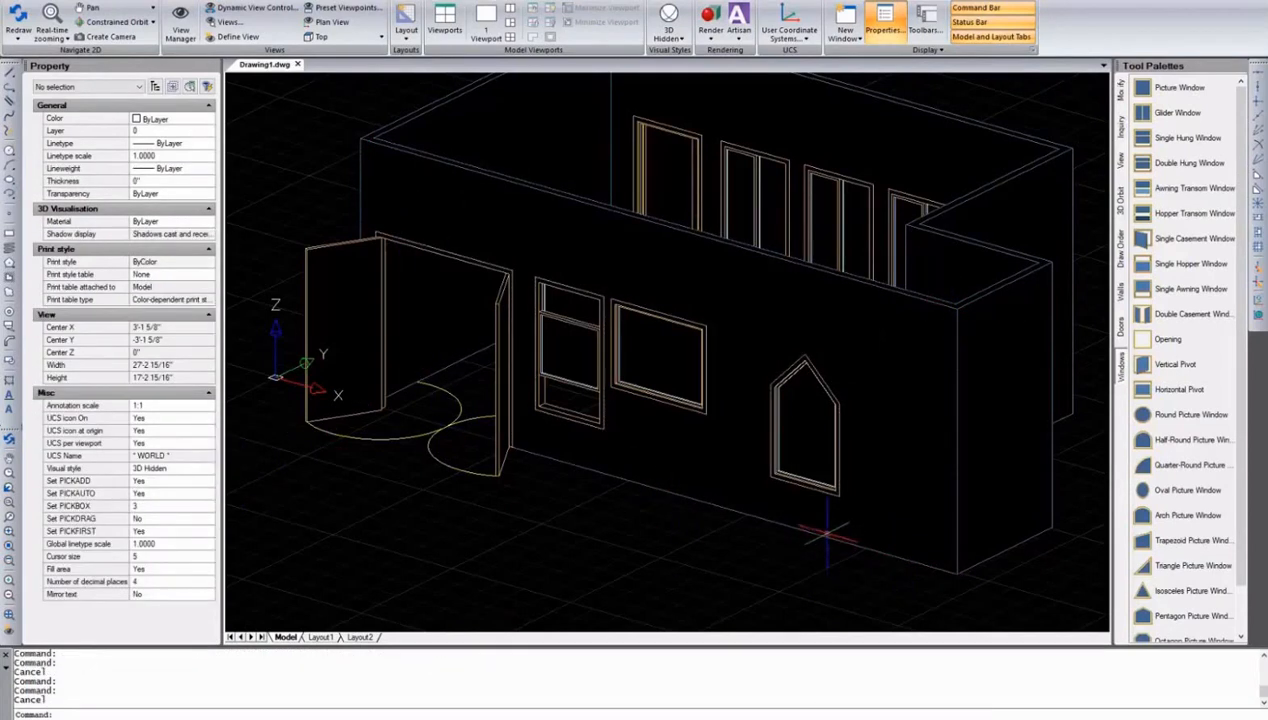
Stretch the front wall's upper corner nearest the pentagon window upward to slope the wall's top edge.
{"action": "left_click", "coordinate": [823, 533]}
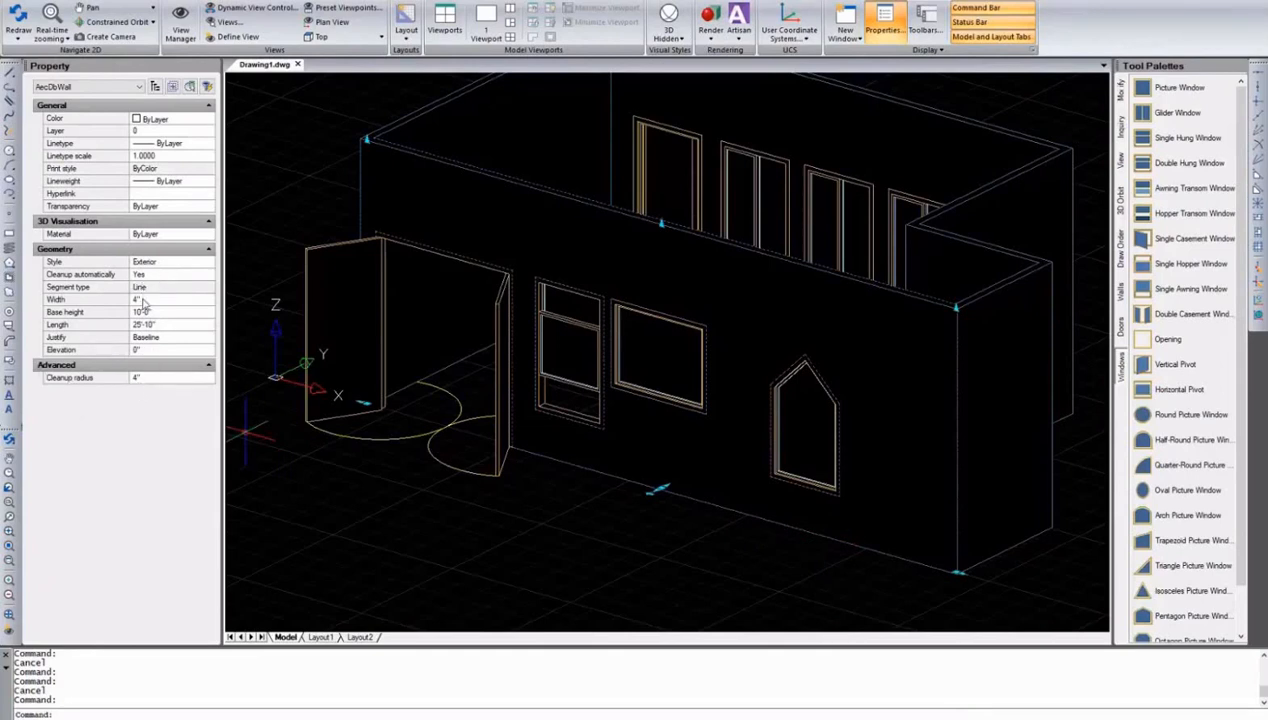
{"action": "left_click", "coordinate": [209, 264]}
{"action": "left_click", "coordinate": [208, 264]}
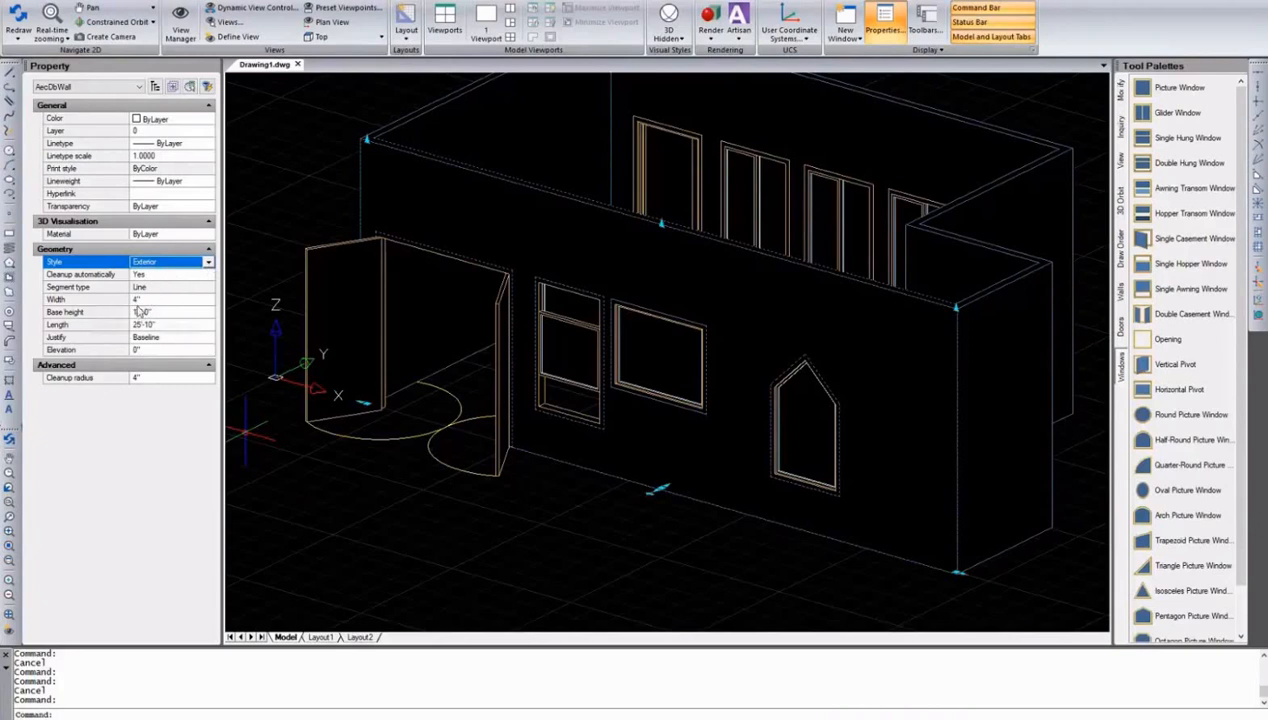
{"action": "left_click", "coordinate": [956, 307]}
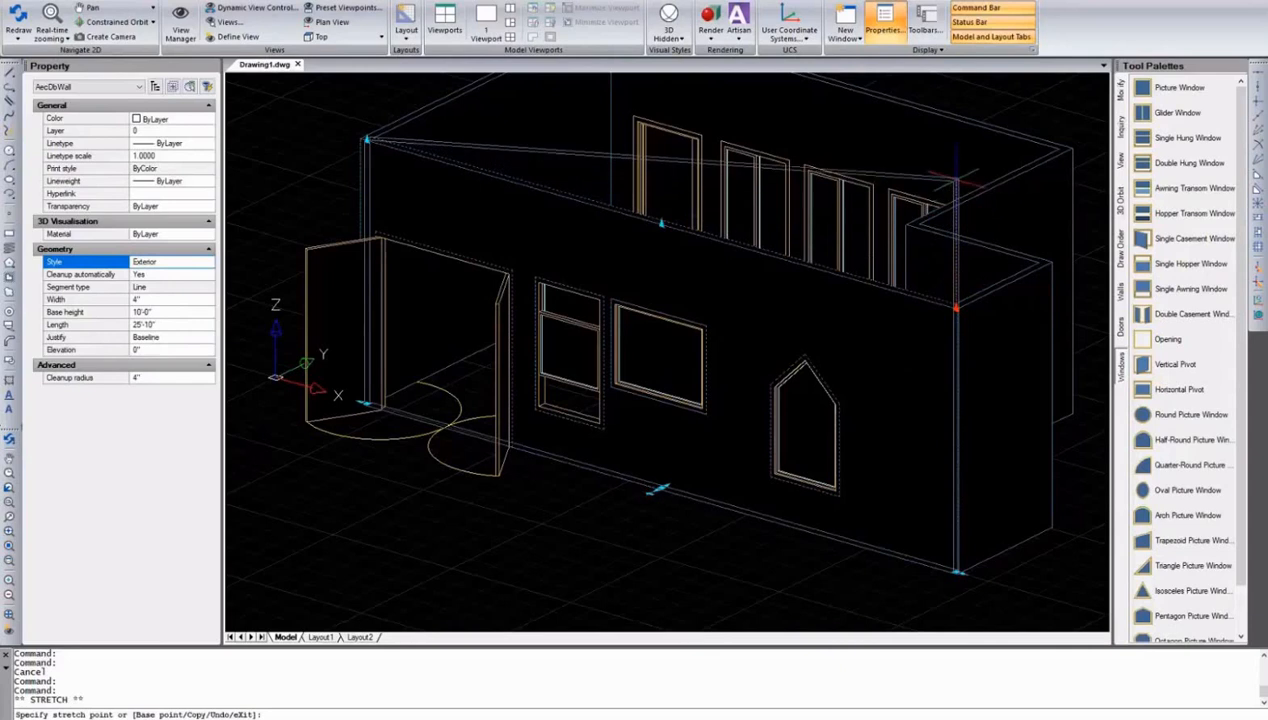
{"action": "left_click", "coordinate": [956, 177]}
{"action": "key", "text": "Escape"}
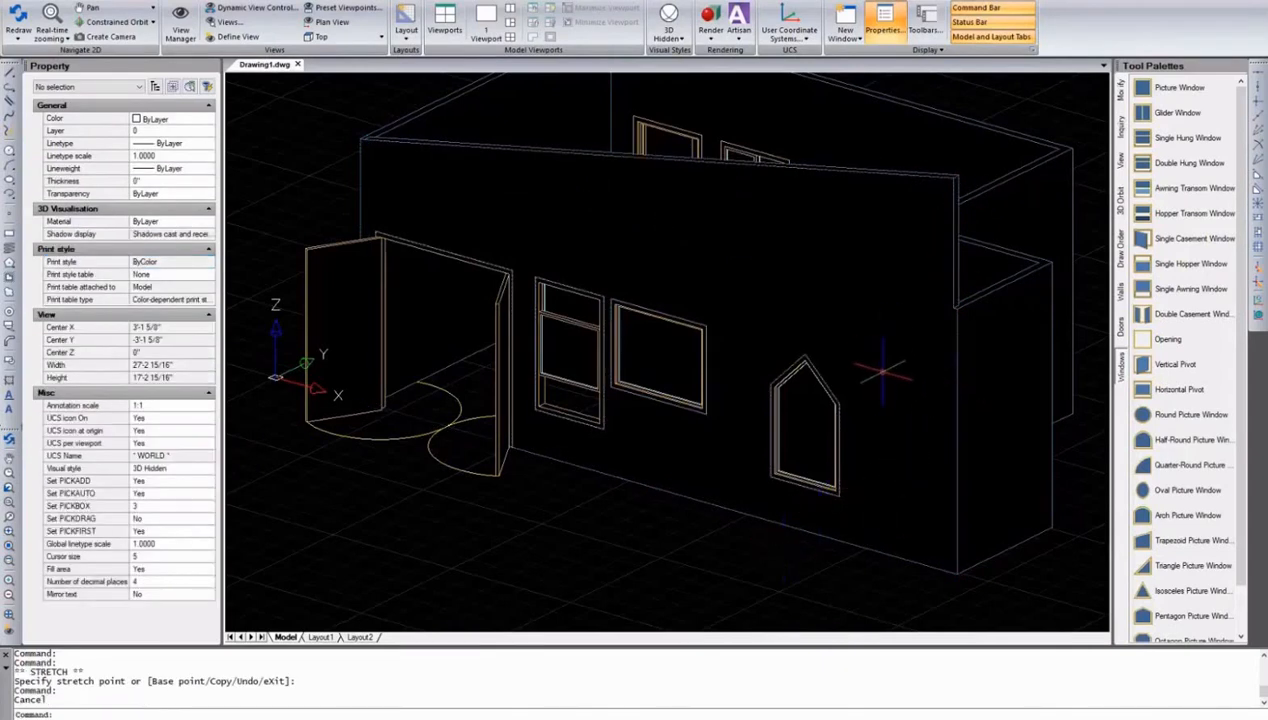
Show the Doors tools in the Tool Palettes and view the building from its rear side.
{"action": "middle_click_drag", "start_coordinate": [910, 376], "coordinate": [597, 433], "text": "shift"}
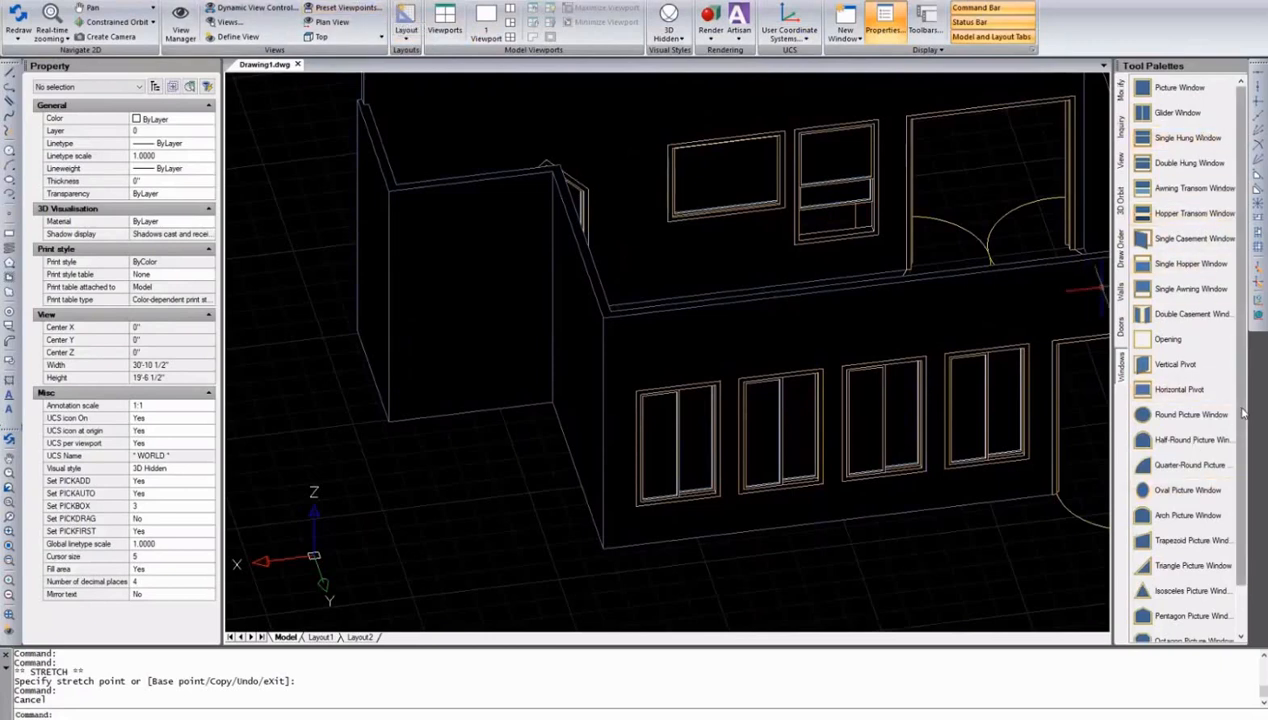
{"action": "mouse_move", "coordinate": [1242, 416]}
{"action": "left_mouse_down"}
{"action": "mouse_move", "coordinate": [1251, 473]}
{"action": "mouse_move", "coordinate": [1247, 396]}
{"action": "left_mouse_up"}
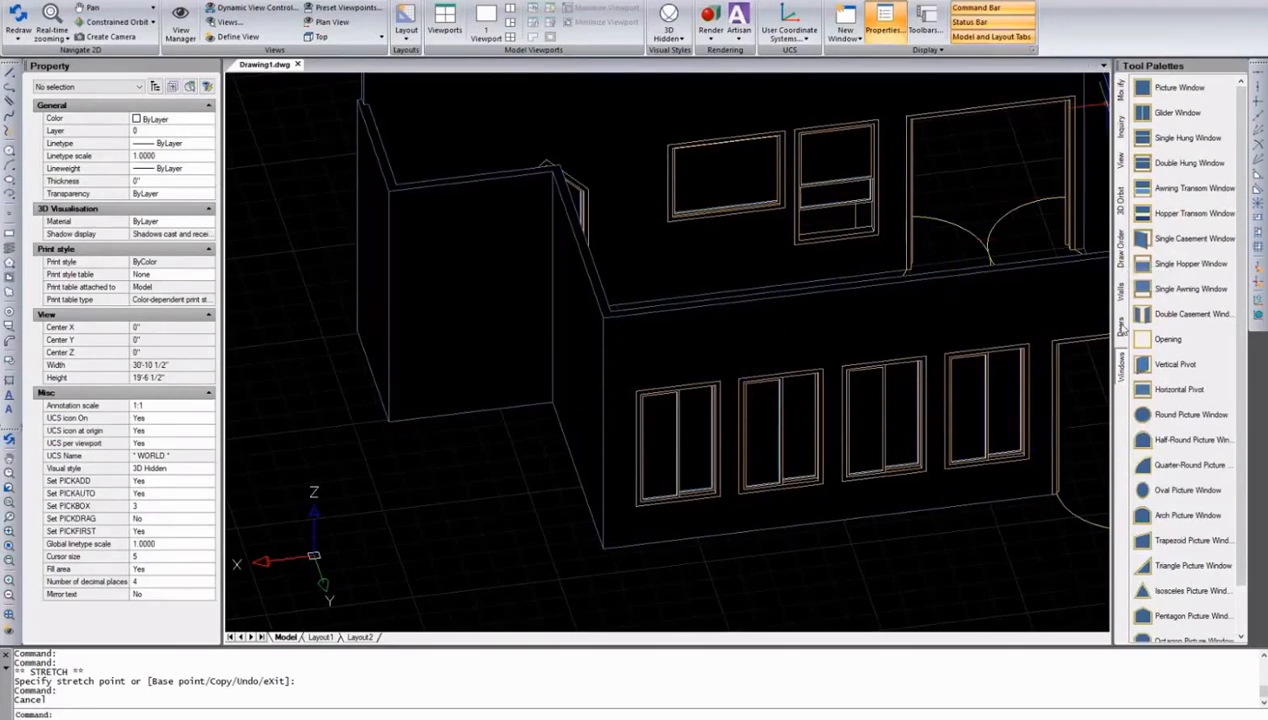
{"action": "left_click", "coordinate": [1121, 326]}
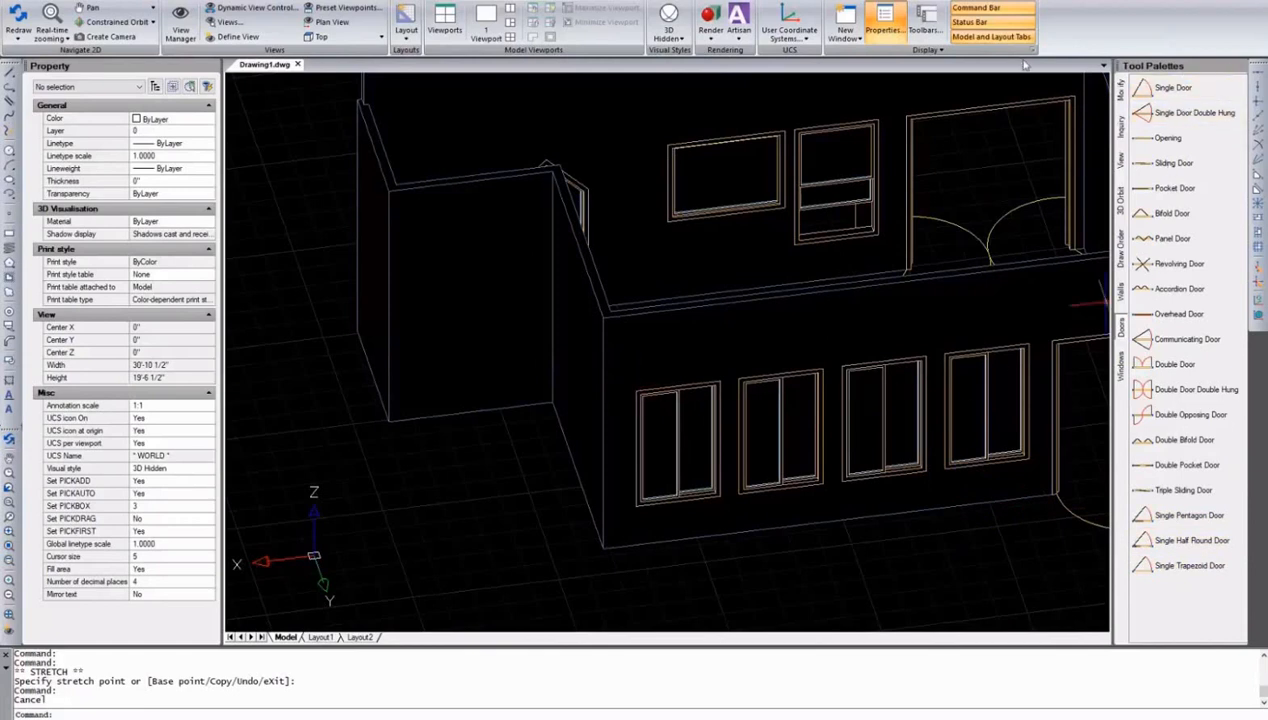
{"action": "middle_click_drag", "start_coordinate": [953, 211], "coordinate": [845, 229]}
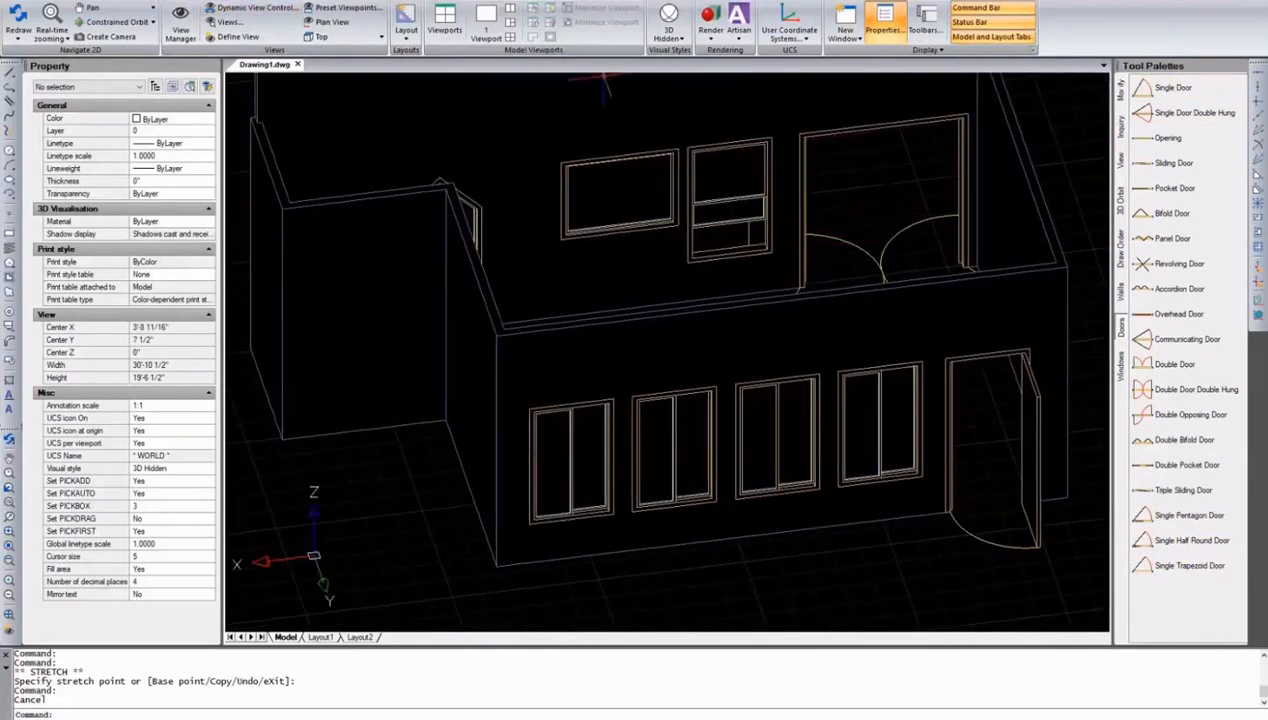
Draw a rectangle on the empty ground beside the building.
{"action": "left_click", "coordinate": [118, 1]}
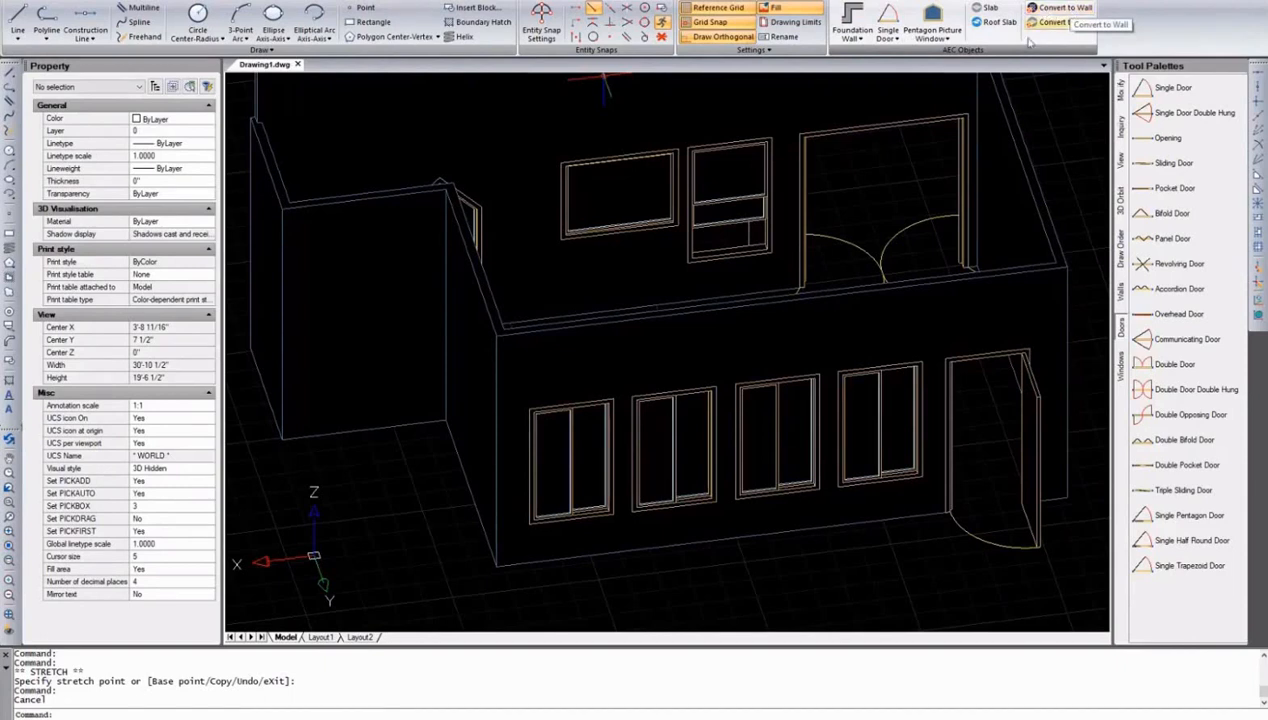
{"action": "middle_click_drag", "start_coordinate": [1045, 143], "coordinate": [219, 145]}
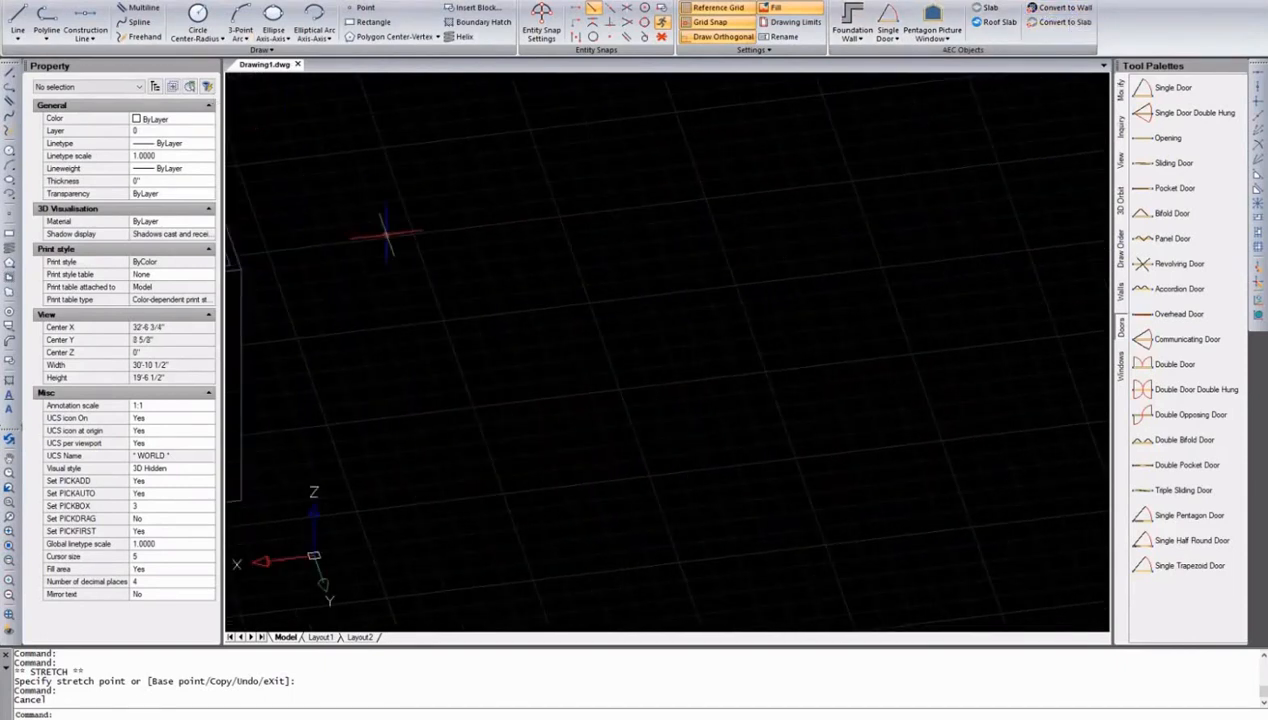
{"action": "type", "text": "rect"}
{"action": "key", "text": "Return"}
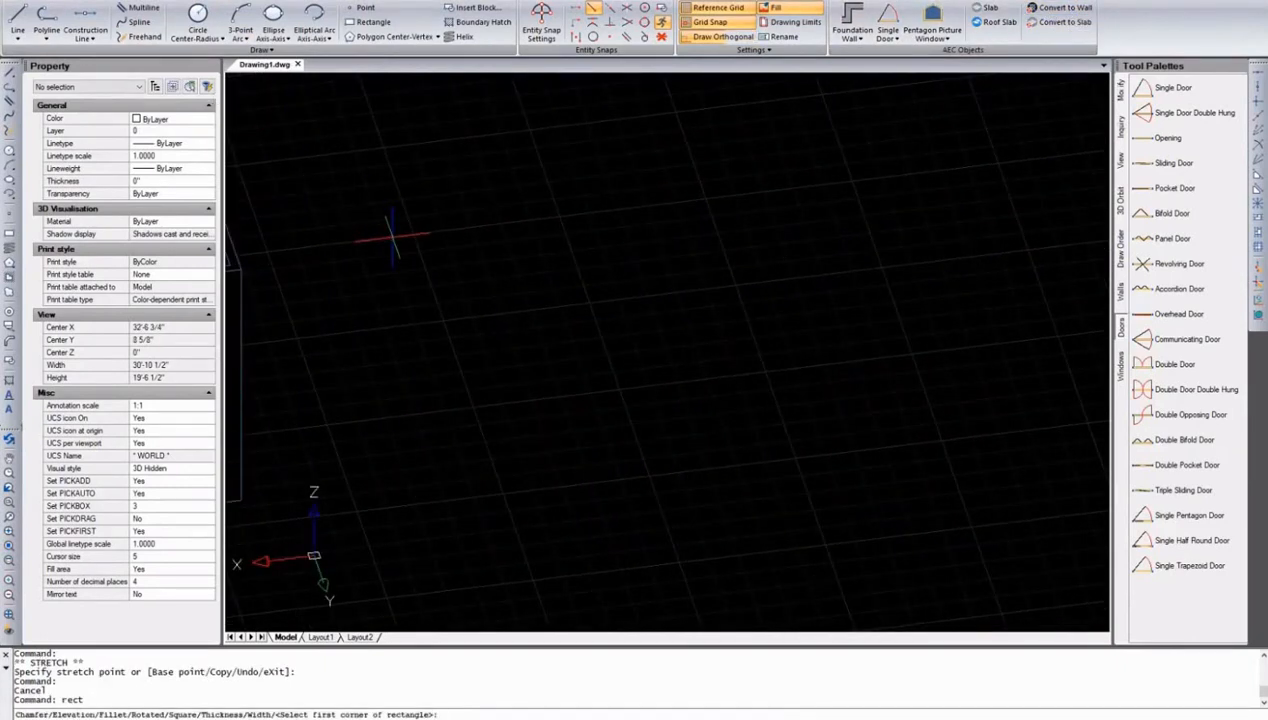
{"action": "left_click", "coordinate": [348, 158]}
{"action": "left_click", "coordinate": [888, 328]}
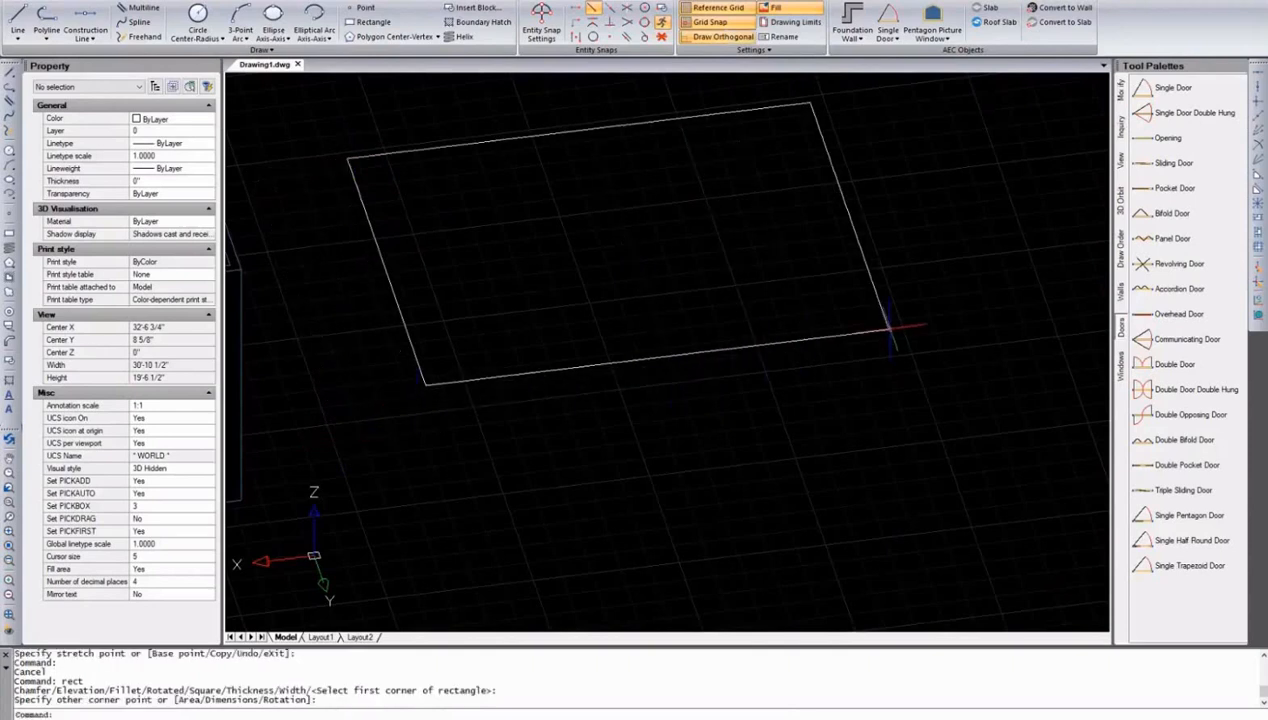
Convert the new rectangle to walls and erase its layout geometry.
{"action": "left_click", "coordinate": [1062, 8]}
{"action": "left_click", "coordinate": [914, 270]}
{"action": "left_click", "coordinate": [806, 370]}
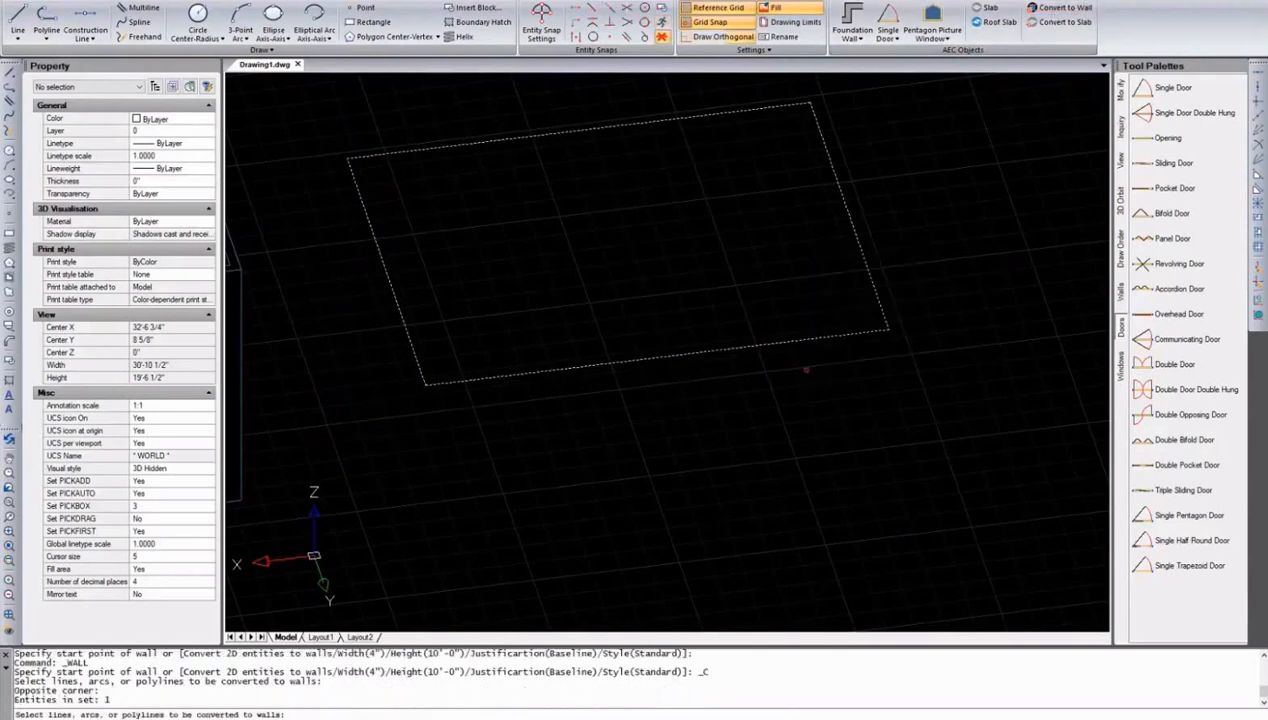
{"action": "key", "text": "Return"}
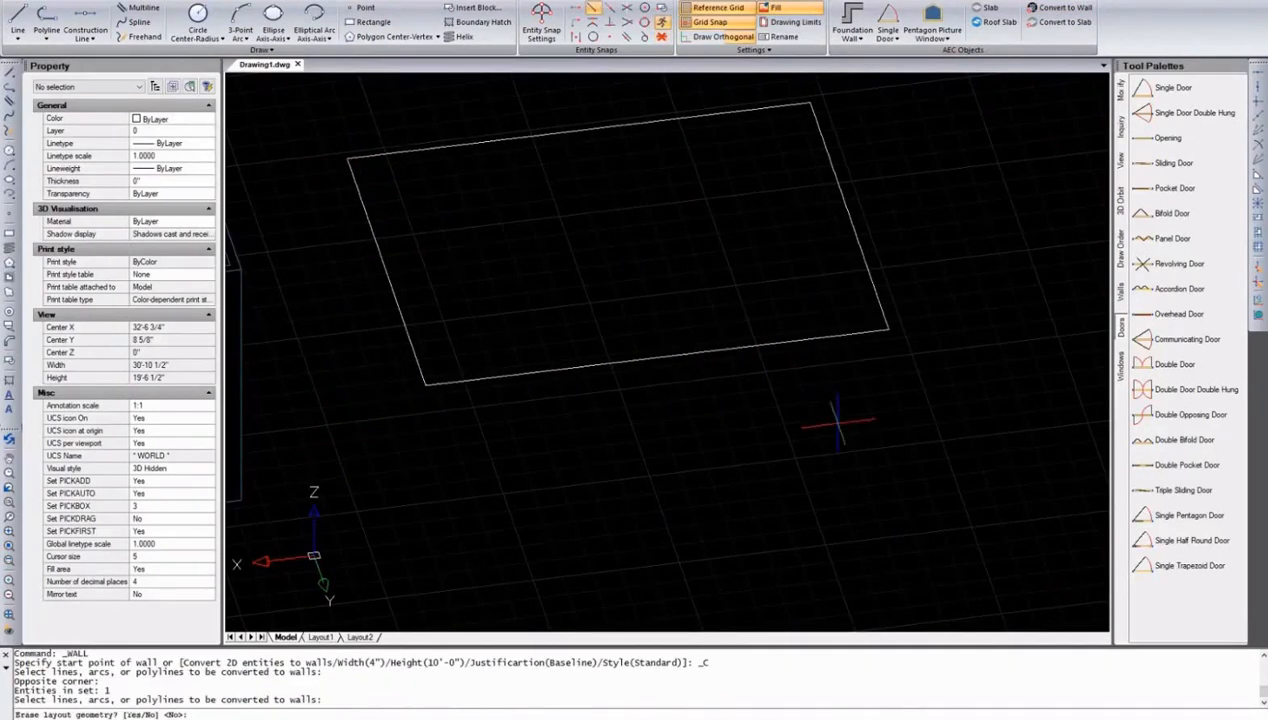
{"action": "type", "text": "y"}
{"action": "key", "text": "Return"}
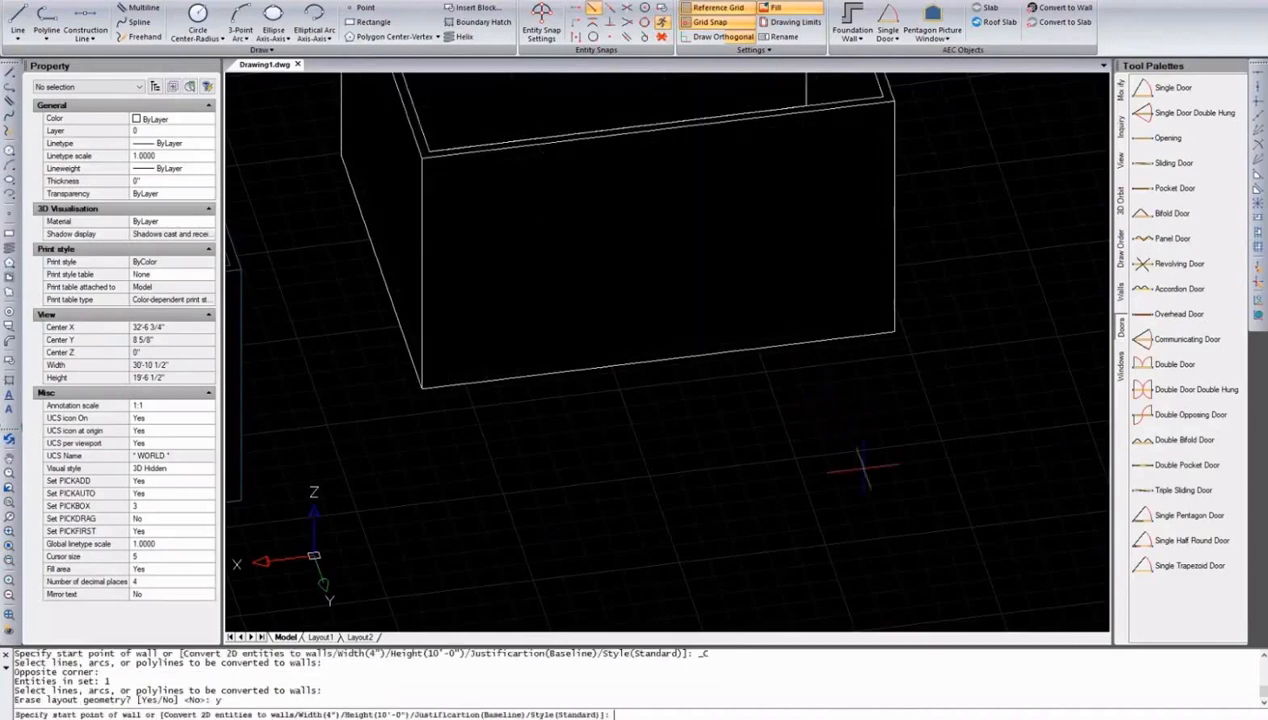
{"action": "middle_click_drag", "start_coordinate": [795, 245], "coordinate": [849, 454]}
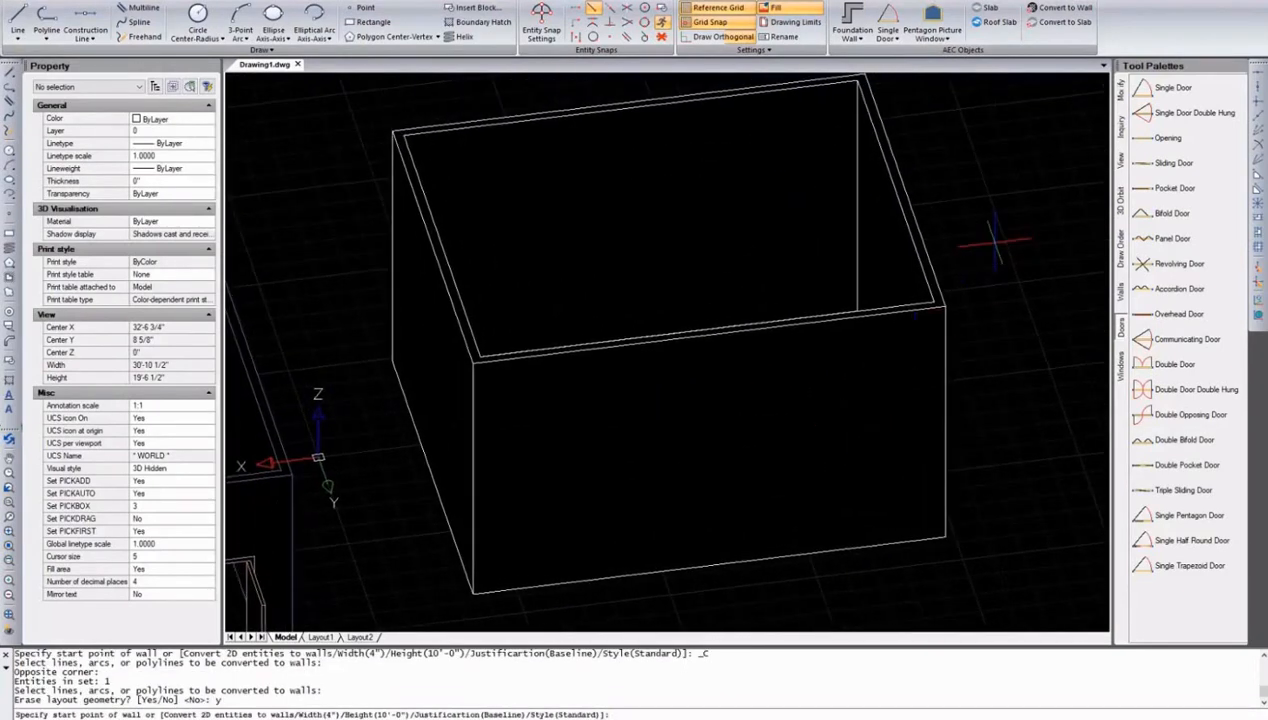
Draw a closed irregular polyline beside the rectangular walls, with orthogonal mode off for its angled segments.
{"action": "middle_click_drag", "start_coordinate": [995, 240], "coordinate": [460, 228]}
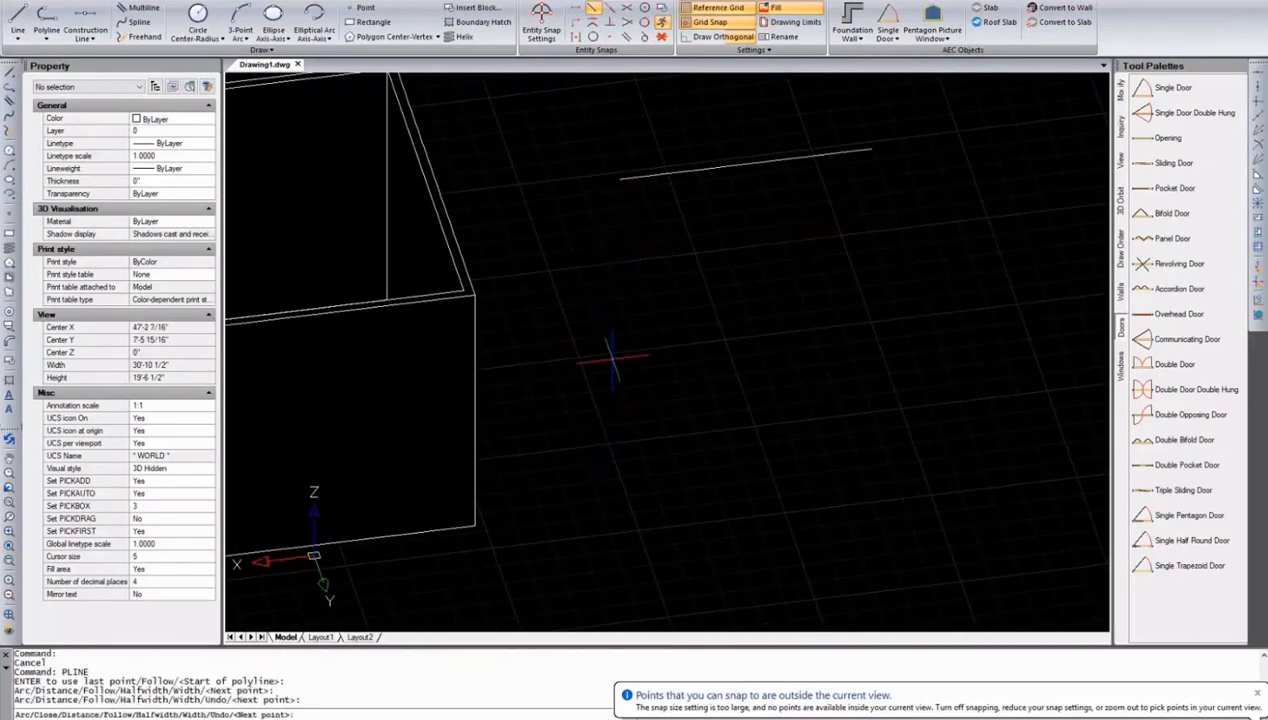
{"action": "key", "text": "F8"}
{"action": "left_click", "coordinate": [558, 325]}
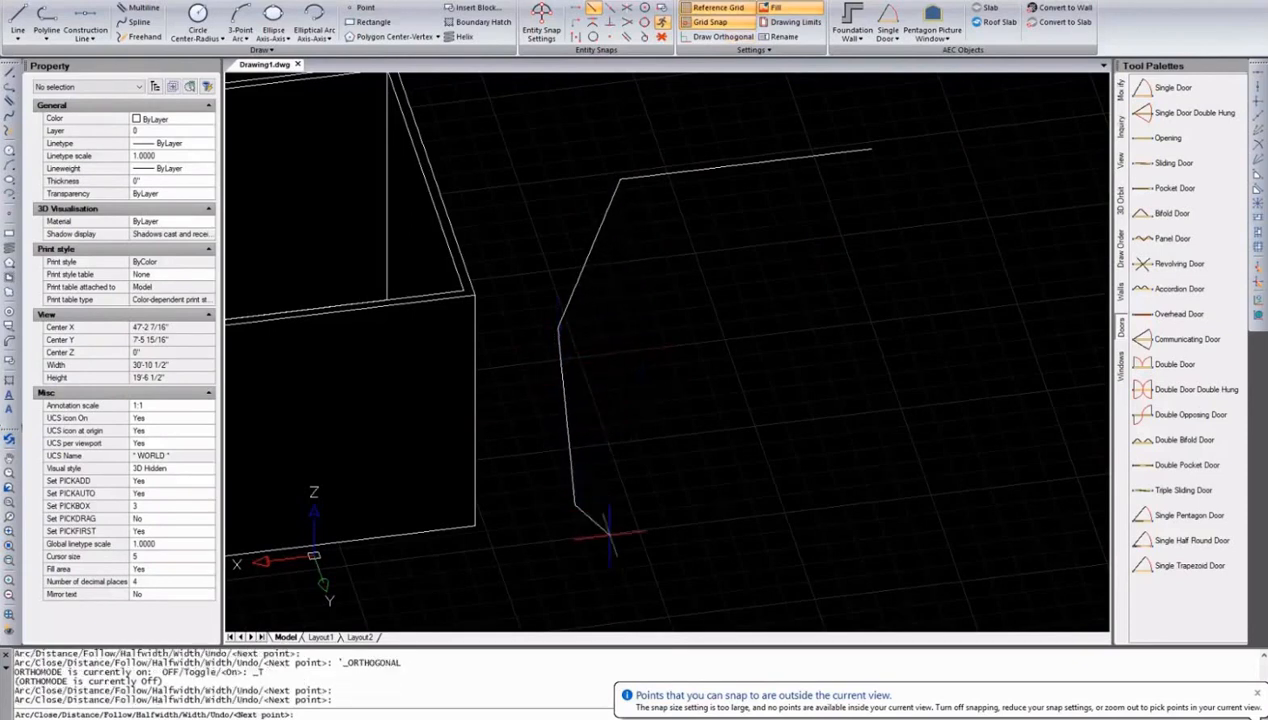
{"action": "left_click", "coordinate": [575, 505]}
{"action": "left_click", "coordinate": [708, 550]}
{"action": "left_click", "coordinate": [768, 418]}
{"action": "left_click", "coordinate": [865, 386]}
{"action": "left_click", "coordinate": [1030, 360]}
{"action": "left_click", "coordinate": [987, 200]}
{"action": "left_click", "coordinate": [843, 208]}
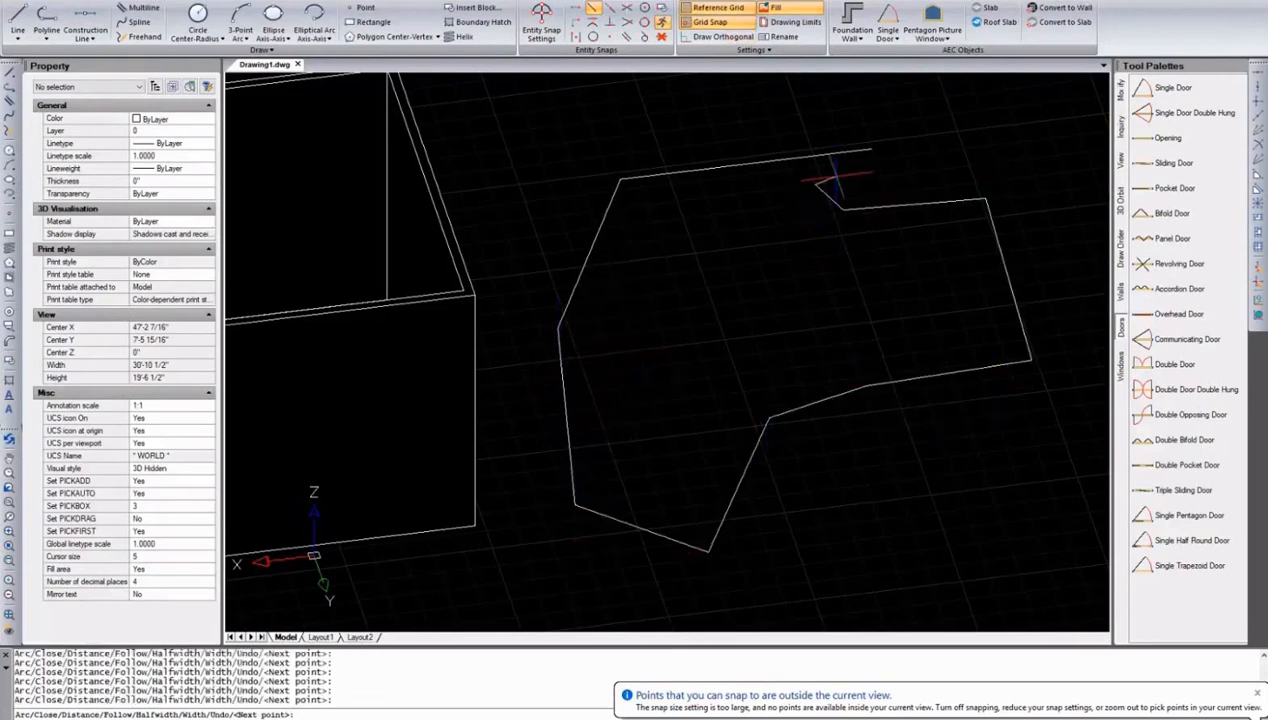
{"action": "left_click", "coordinate": [817, 183]}
{"action": "type", "text": "c"}
{"action": "key", "text": "Return"}
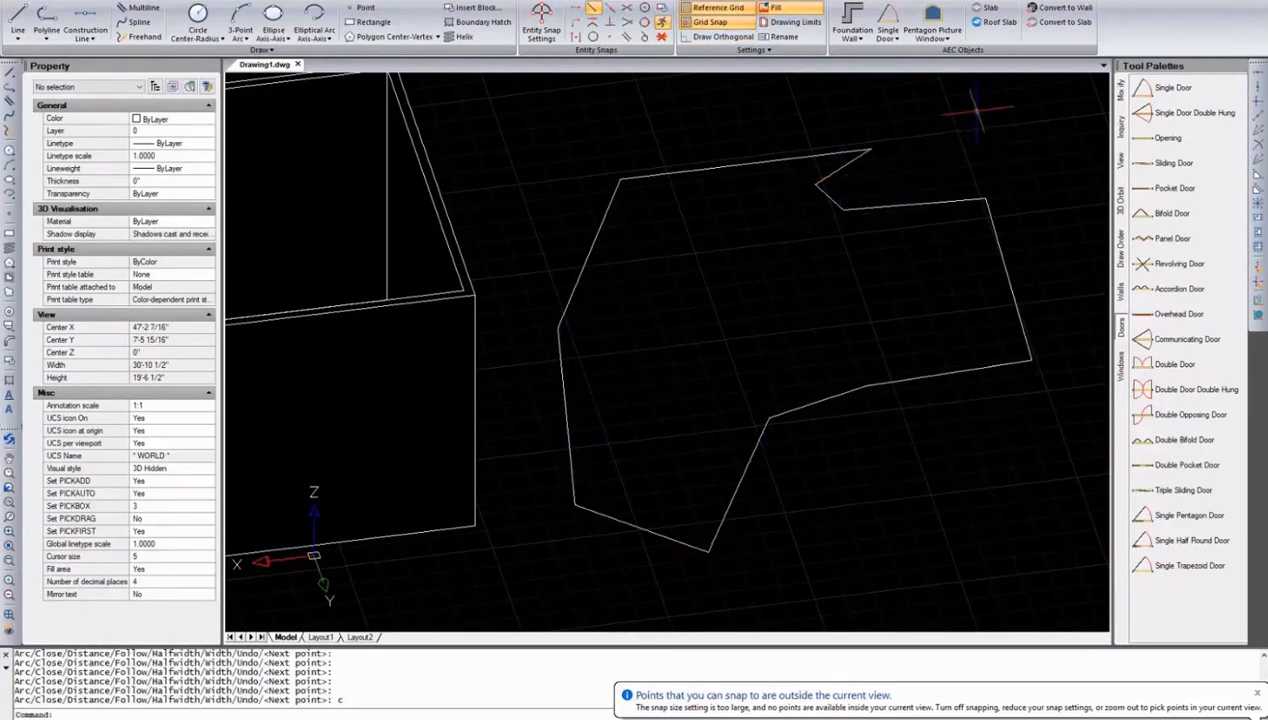
Convert the closed irregular polyline to a slab and erase its layout geometry.
{"action": "left_click", "coordinate": [1040, 22]}
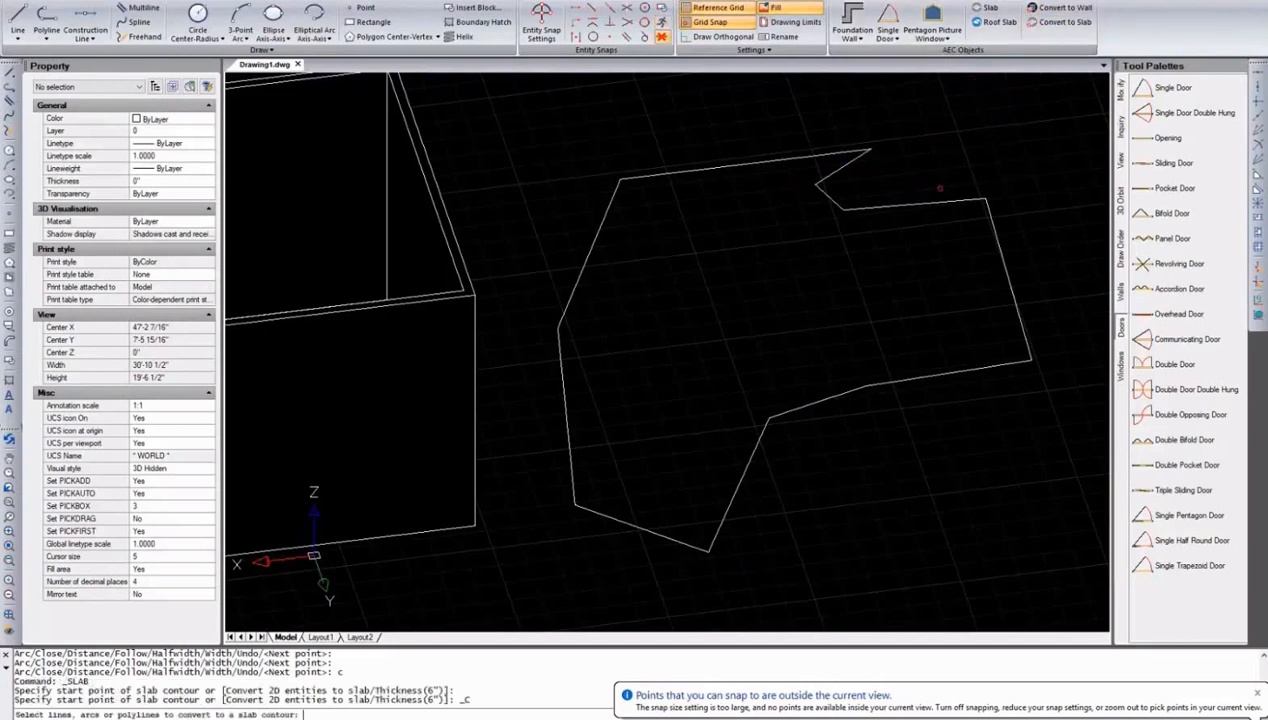
{"action": "left_click", "coordinate": [930, 204]}
{"action": "key", "text": "Return"}
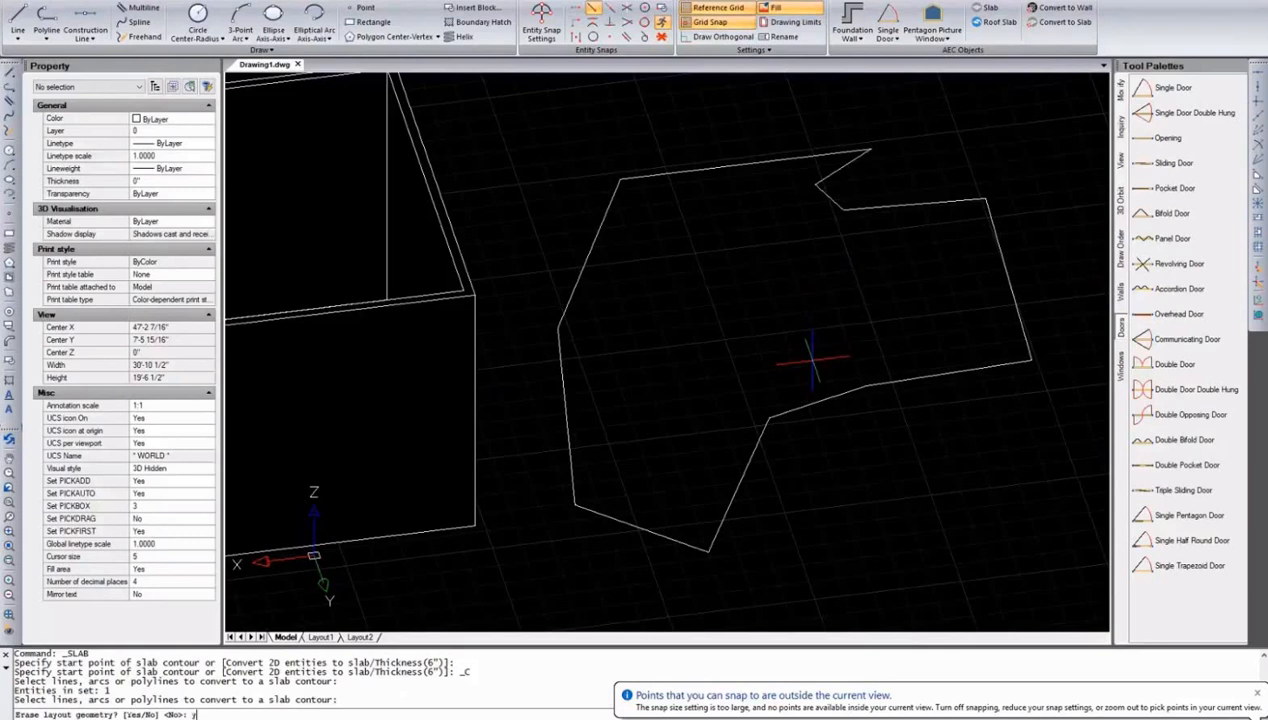
{"action": "type", "text": "y"}
{"action": "key", "text": "Return"}
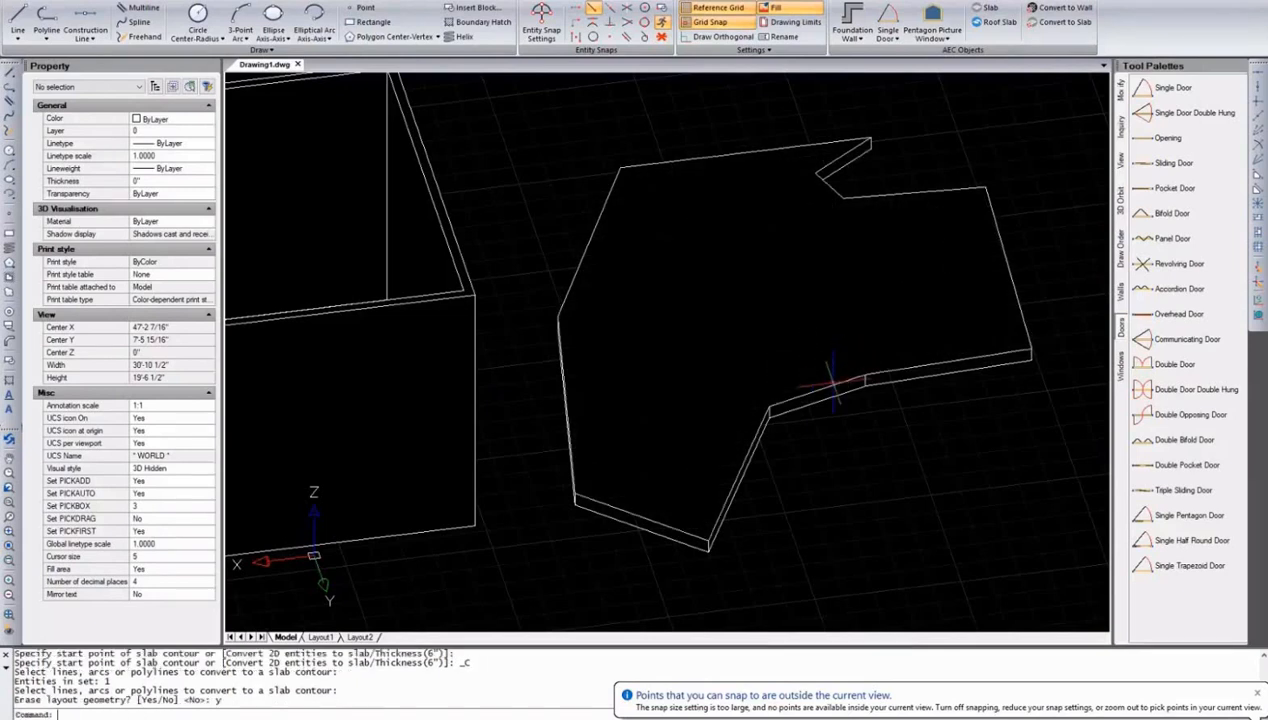
Set the irregular slab's thickness to 1'-0".
{"action": "left_click", "coordinate": [818, 386]}
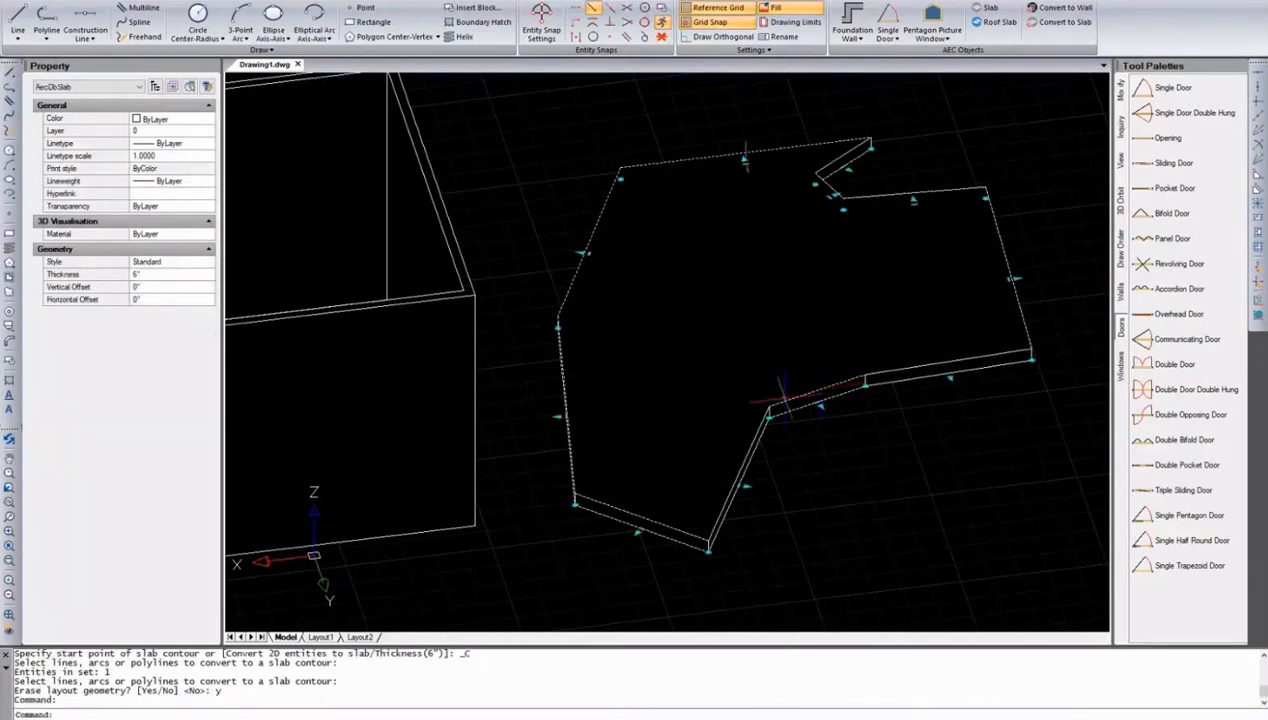
{"action": "left_click", "coordinate": [152, 276]}
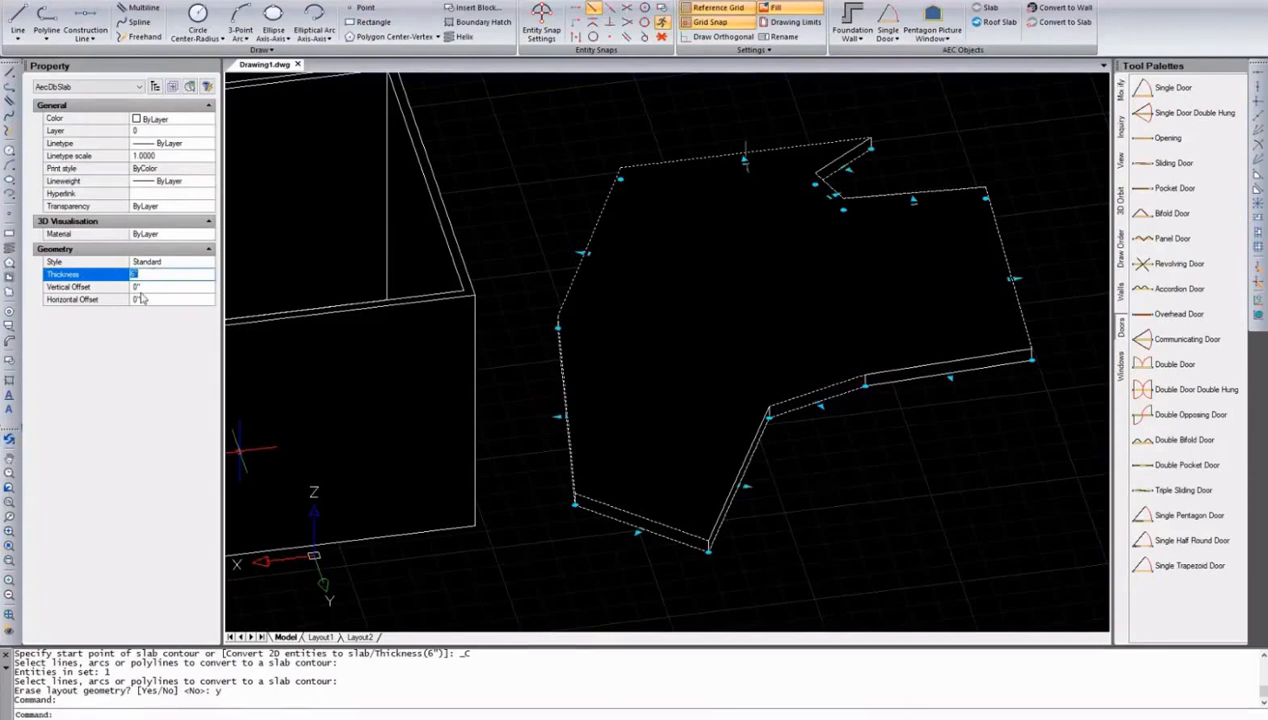
{"action": "key", "text": "Return"}
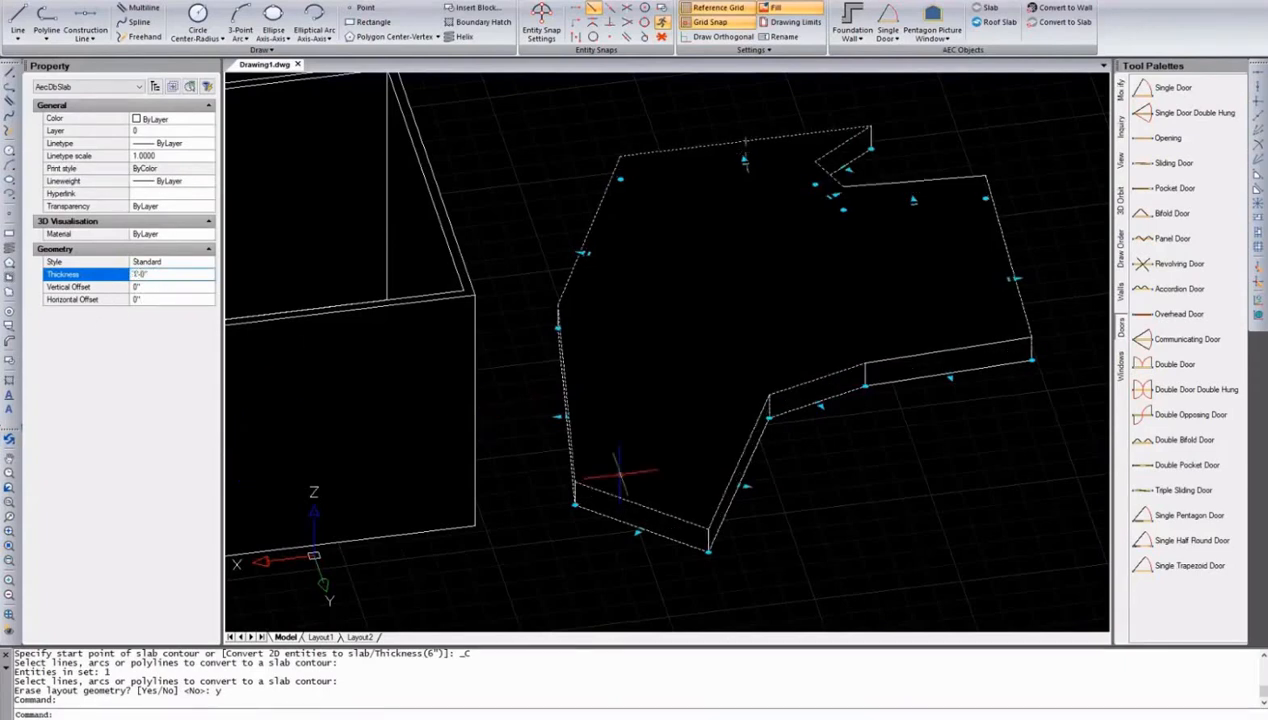
{"action": "key", "text": "Escape"}
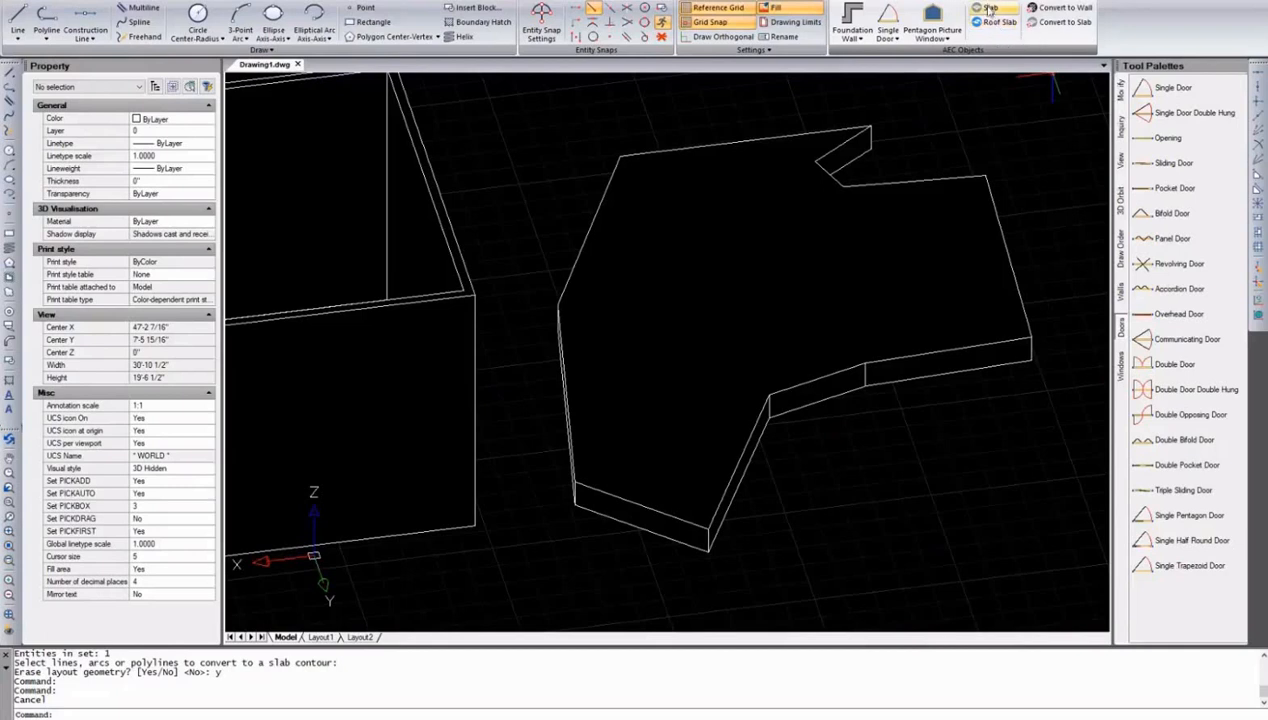
In a 2D Wireframe plan view, place two copies of the vertical wall above the building's notch so they cross the short horizontal wall.
{"action": "middle_click_drag", "start_coordinate": [824, 286], "coordinate": [583, 325], "text": "shift"}
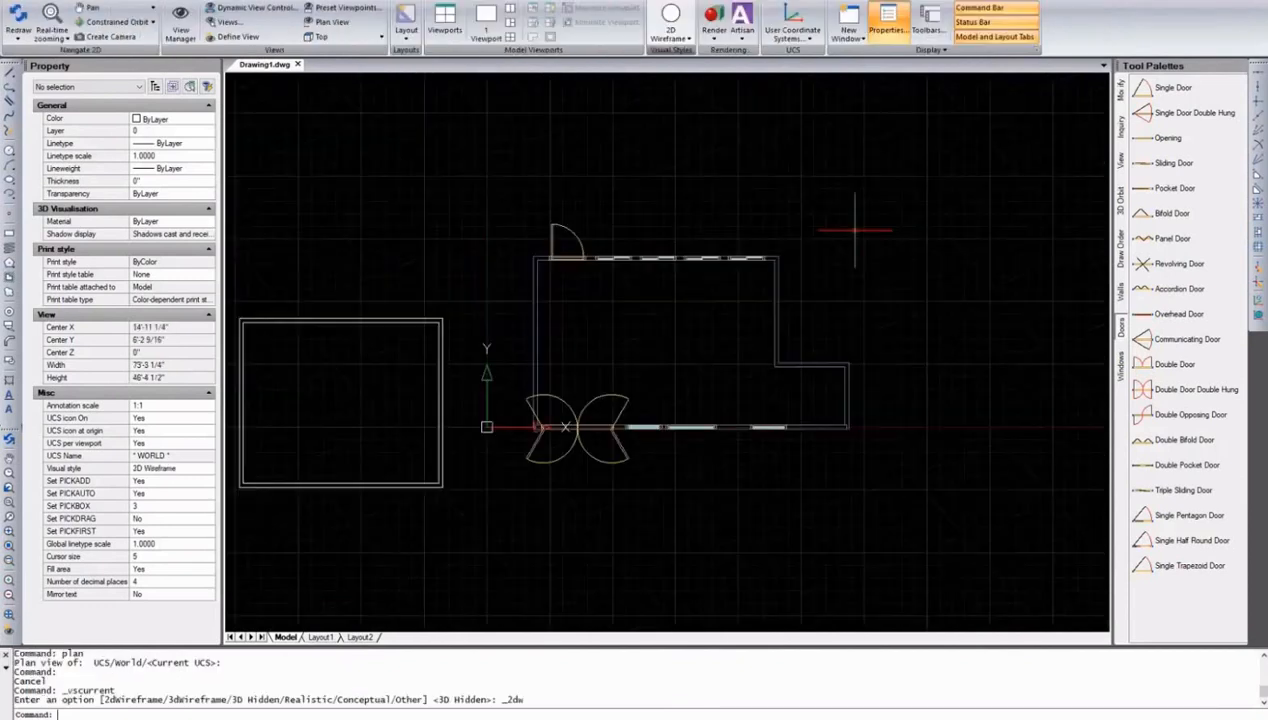
{"action": "type", "text": "COPY"}
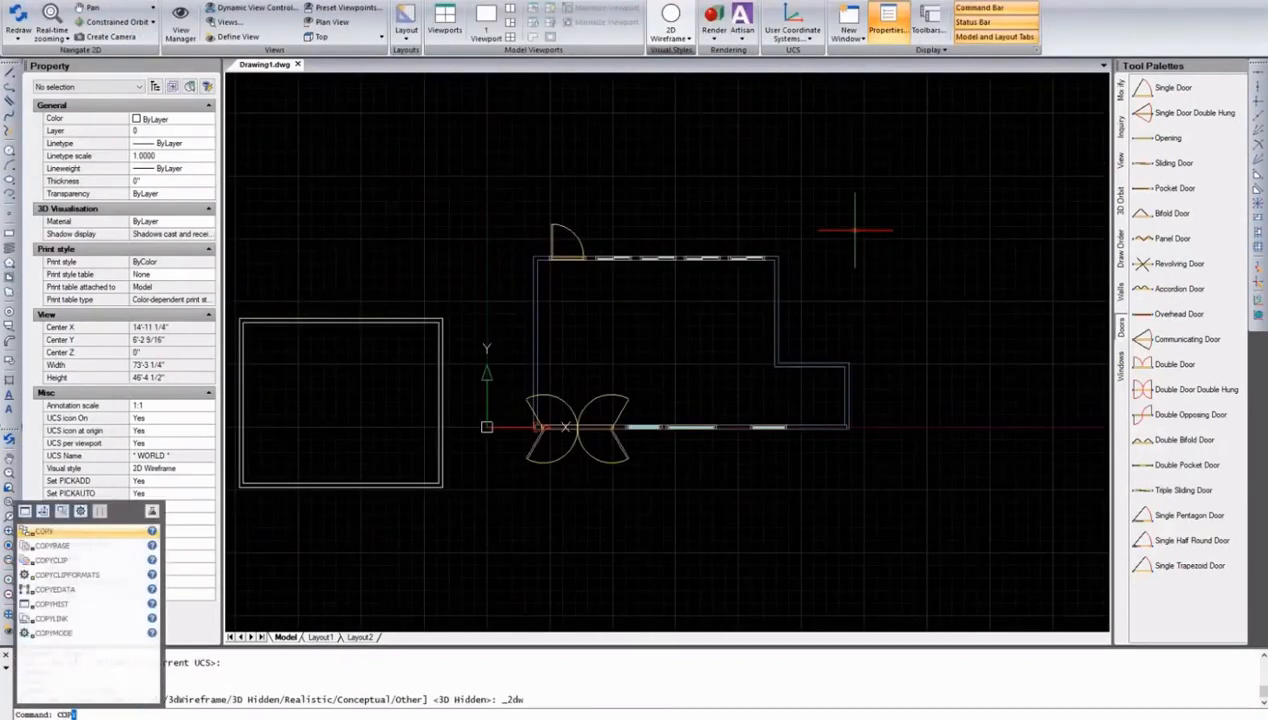
{"action": "key", "text": "Return"}
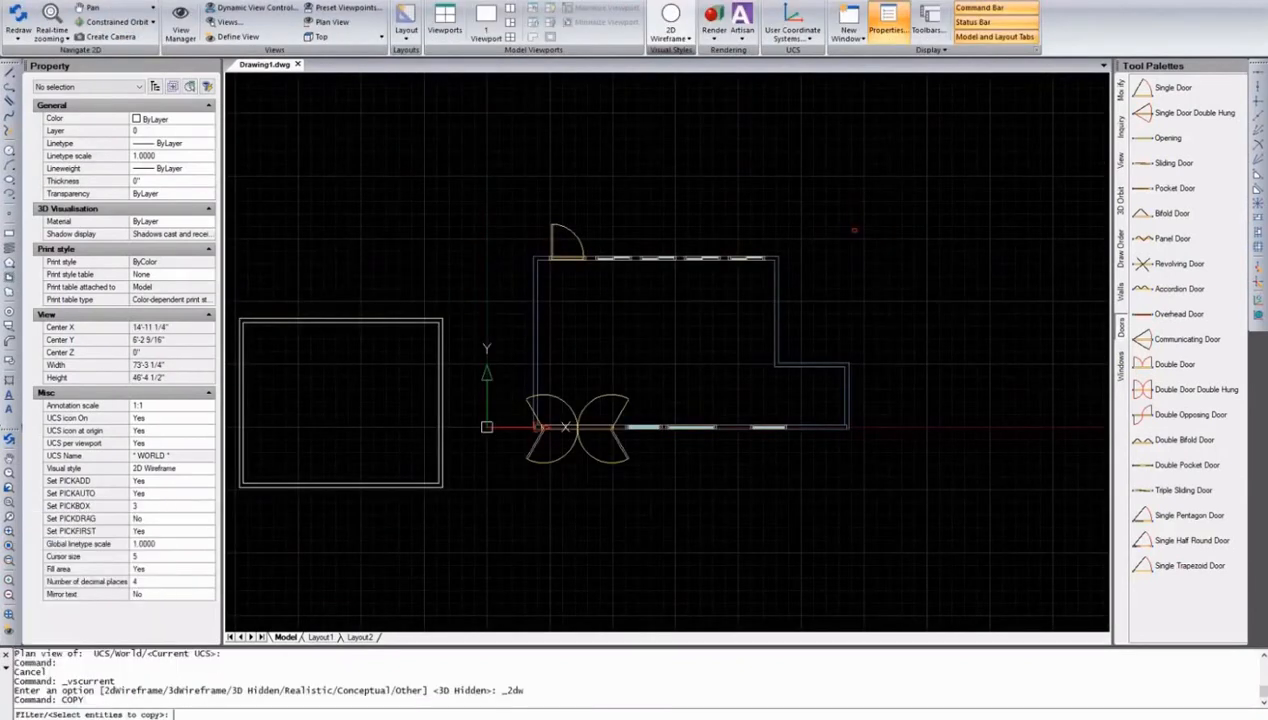
{"action": "left_click", "coordinate": [809, 316]}
{"action": "left_click", "coordinate": [756, 340]}
{"action": "key", "text": "Return"}
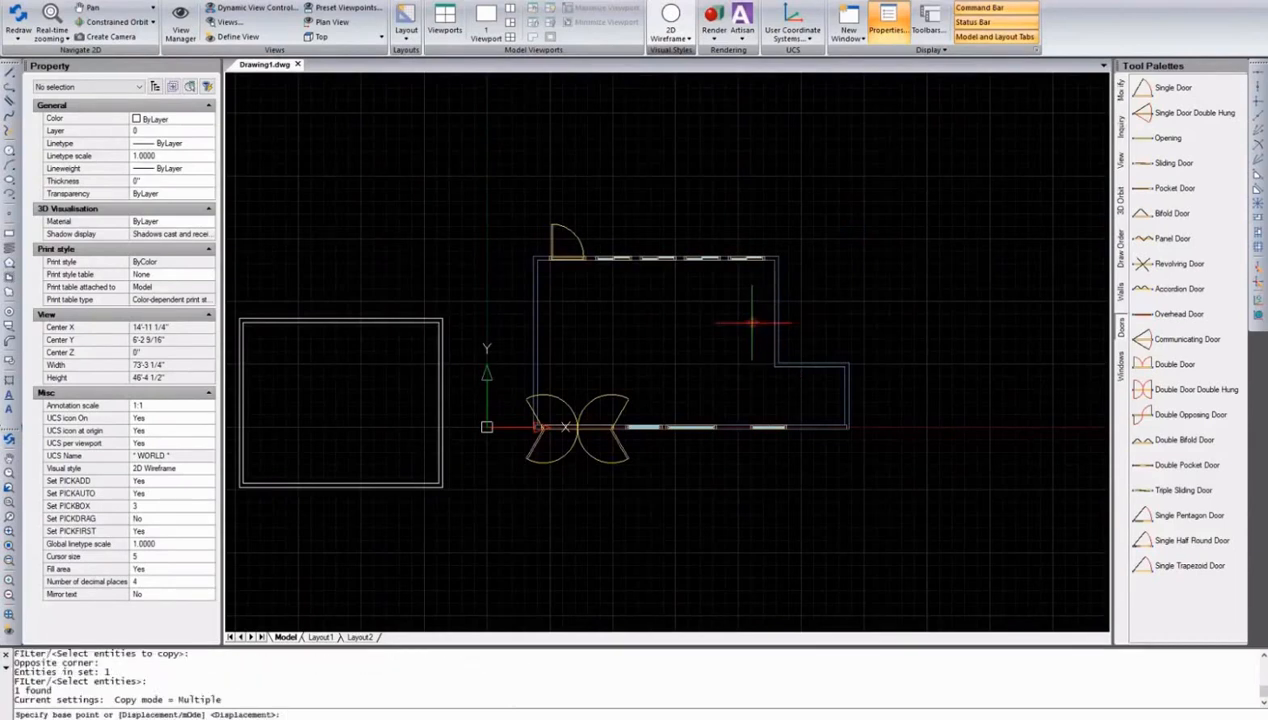
{"action": "left_click", "coordinate": [752, 322]}
{"action": "left_click", "coordinate": [776, 366]}
{"action": "left_click", "coordinate": [804, 367]}
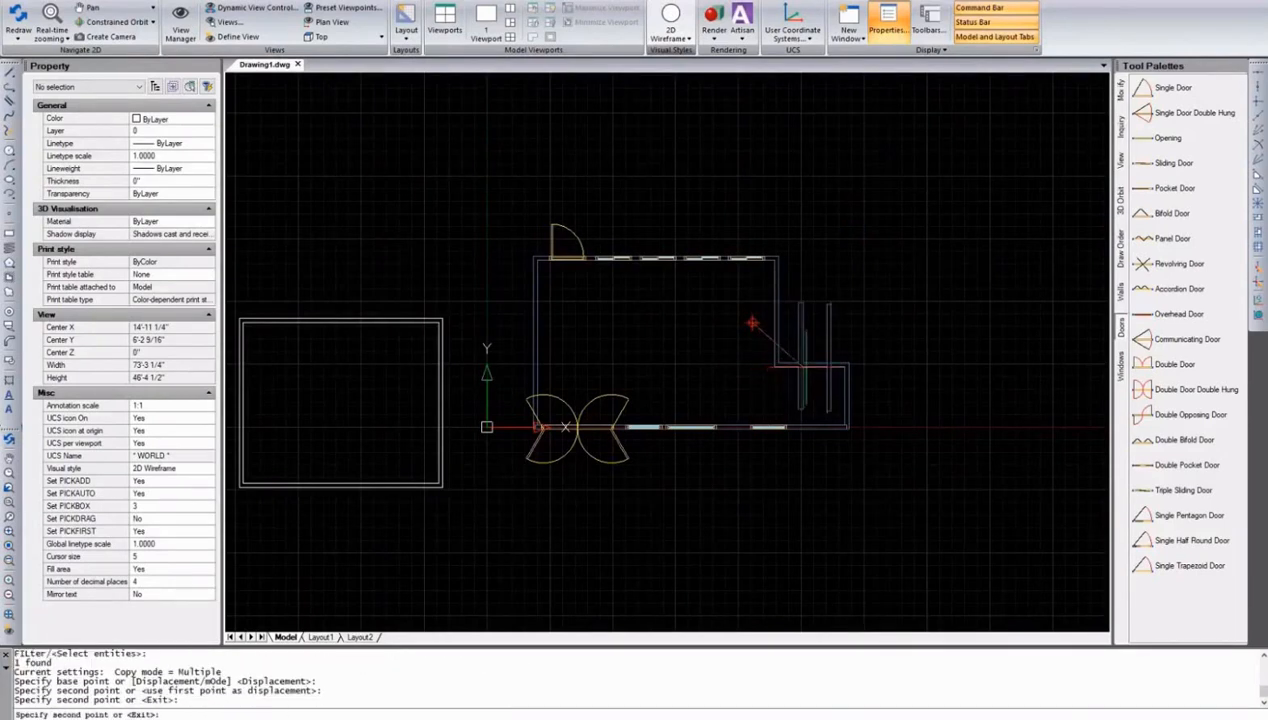
{"action": "key", "text": "Return"}
Copy the short horizontal notch wall to a spot above the two copied vertical walls.
{"action": "scroll", "coordinate": [858, 367], "scroll_direction": "up", "scroll_amount": 3}
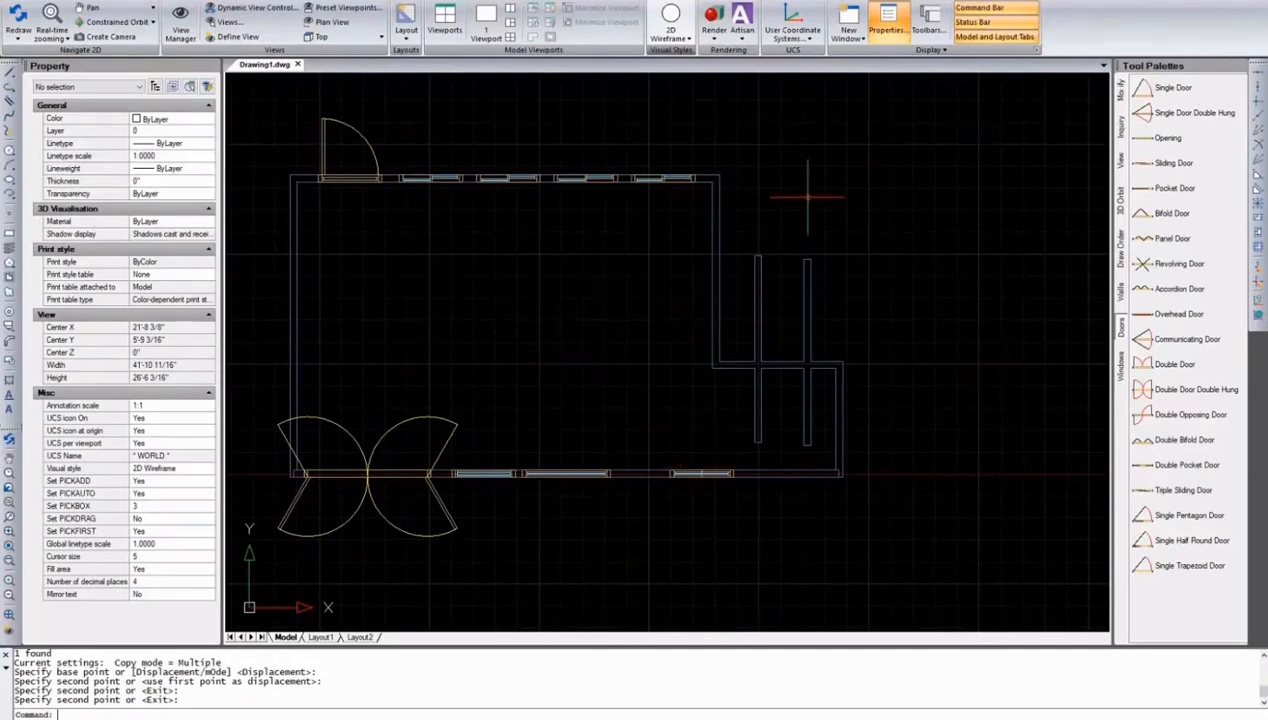
{"action": "type", "text": "py"}
{"action": "key", "text": "Return"}
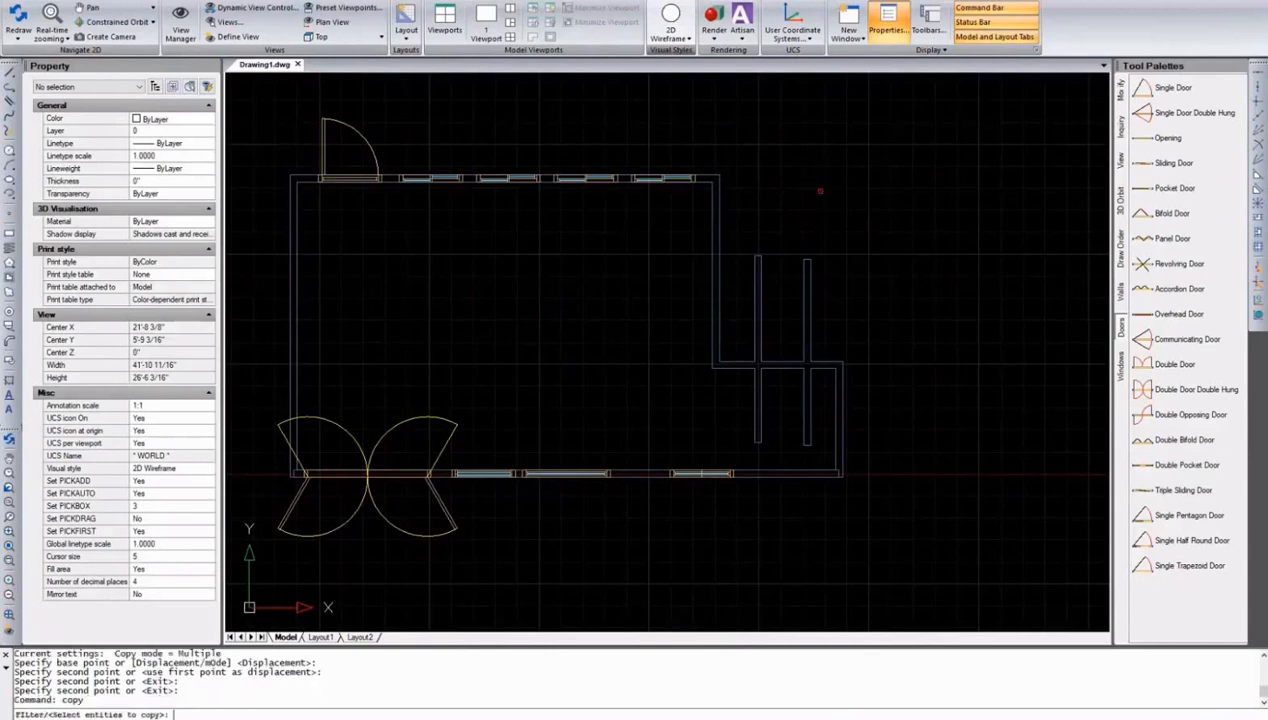
{"action": "left_click", "coordinate": [745, 343]}
{"action": "left_click", "coordinate": [722, 390]}
{"action": "key", "text": "Return"}
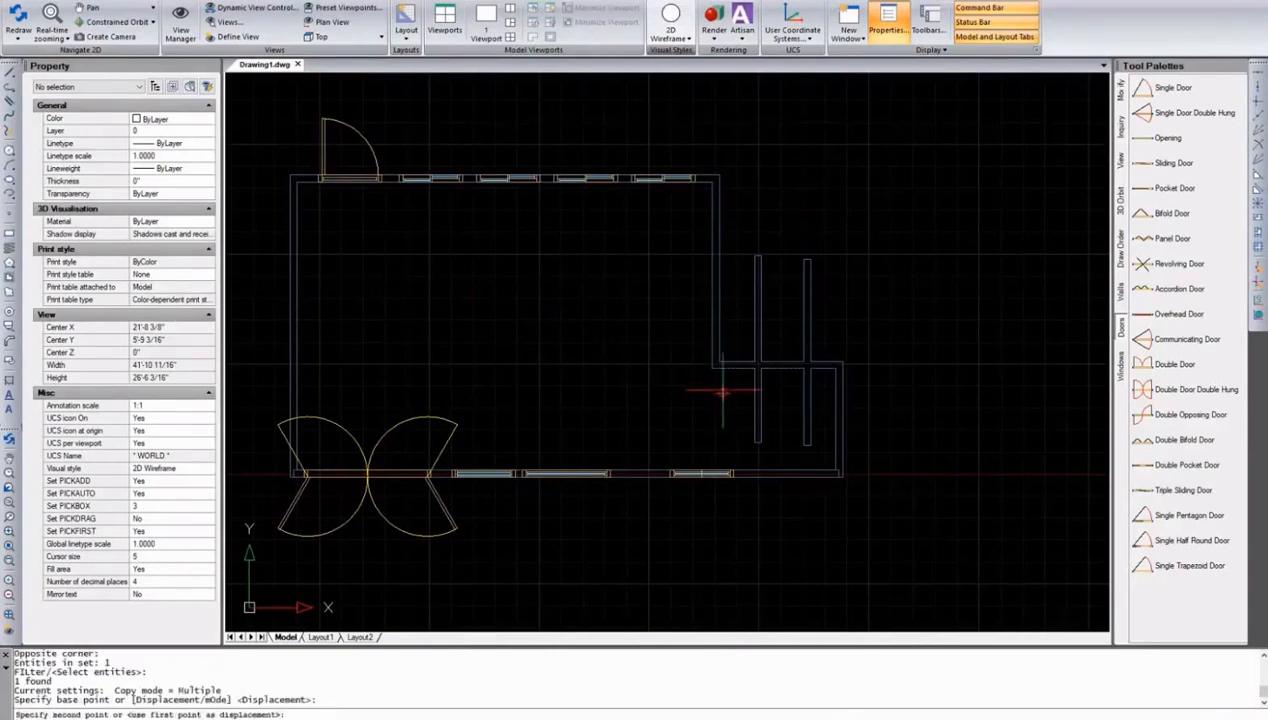
{"action": "left_click", "coordinate": [722, 393]}
{"action": "key", "text": "Return"}
Extend both copied vertical walls up to the copied horizontal wall.
{"action": "type", "text": "e"}
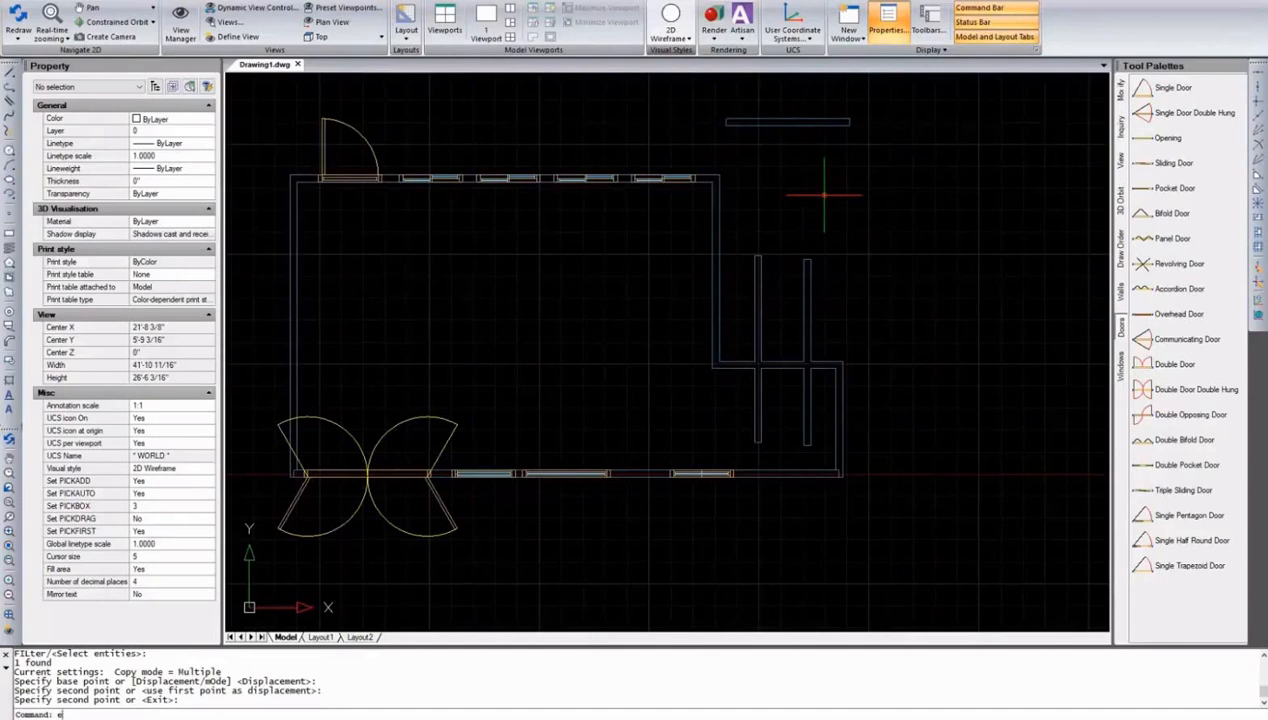
{"action": "type", "text": "xt"}
{"action": "key", "text": "Return"}
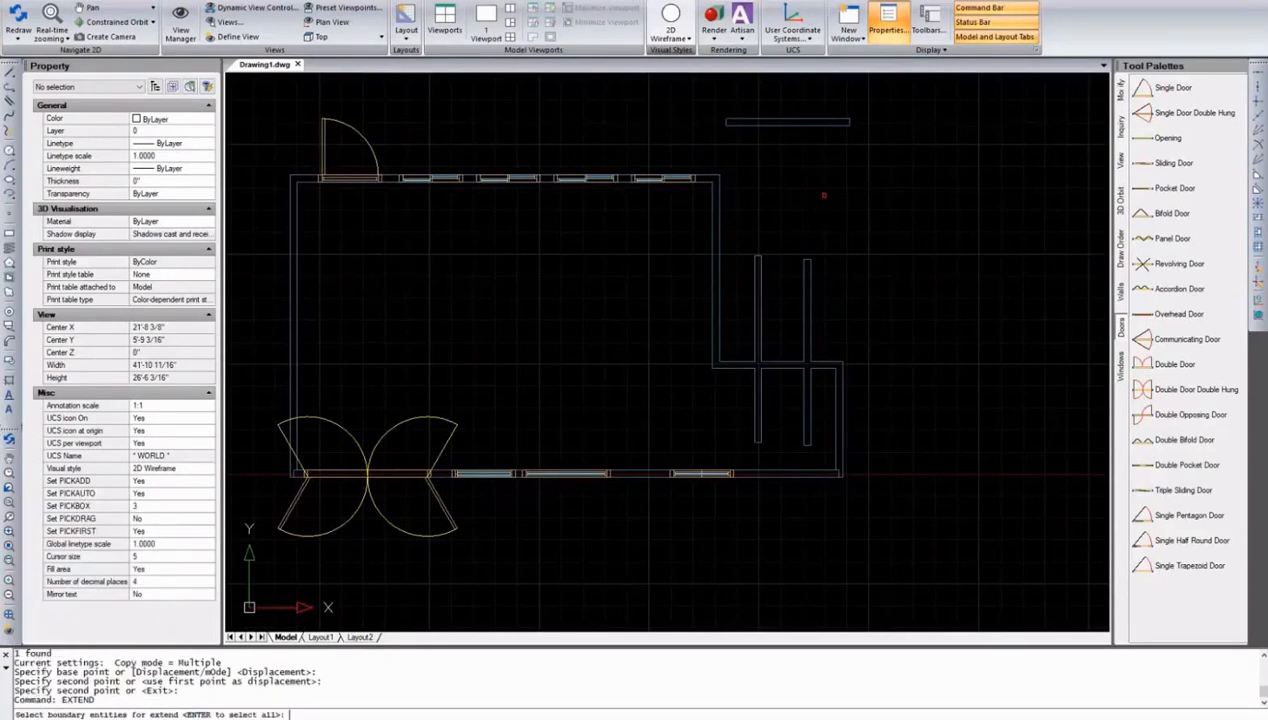
{"action": "left_click", "coordinate": [772, 124]}
{"action": "key", "text": "Return"}
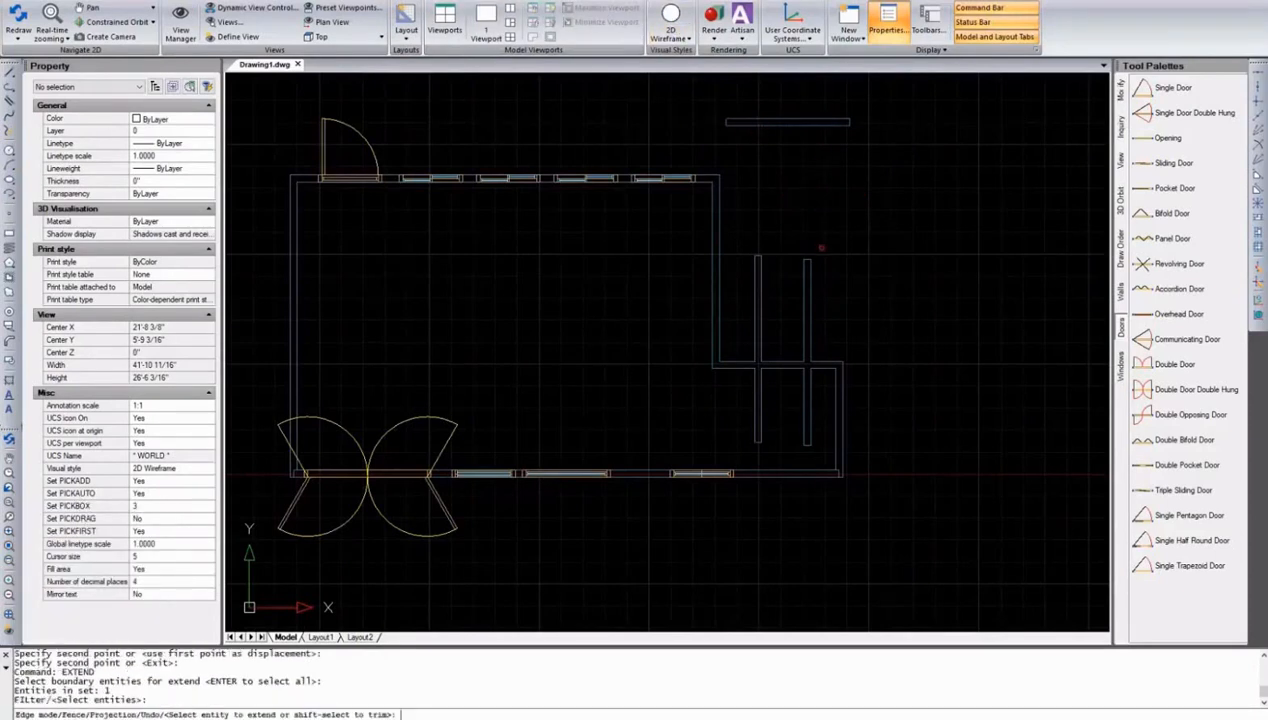
{"action": "left_click", "coordinate": [809, 262]}
{"action": "left_click", "coordinate": [760, 258]}
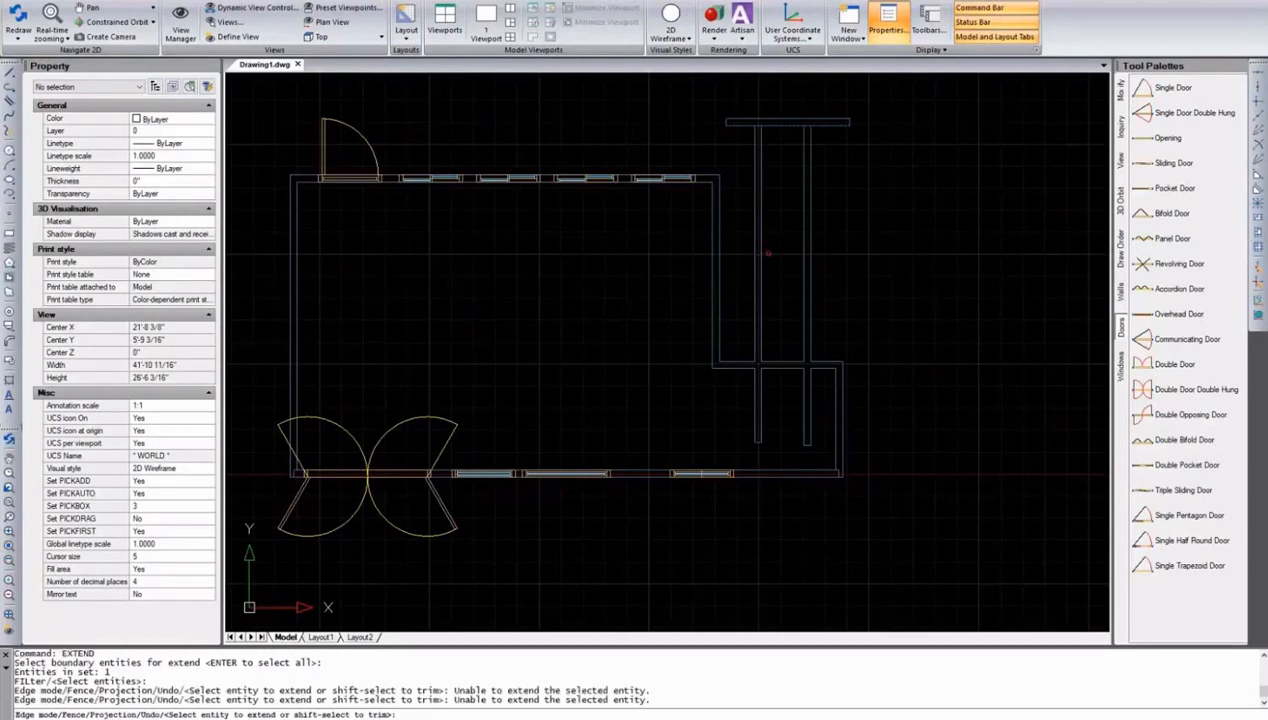
{"action": "key", "text": "Return"}
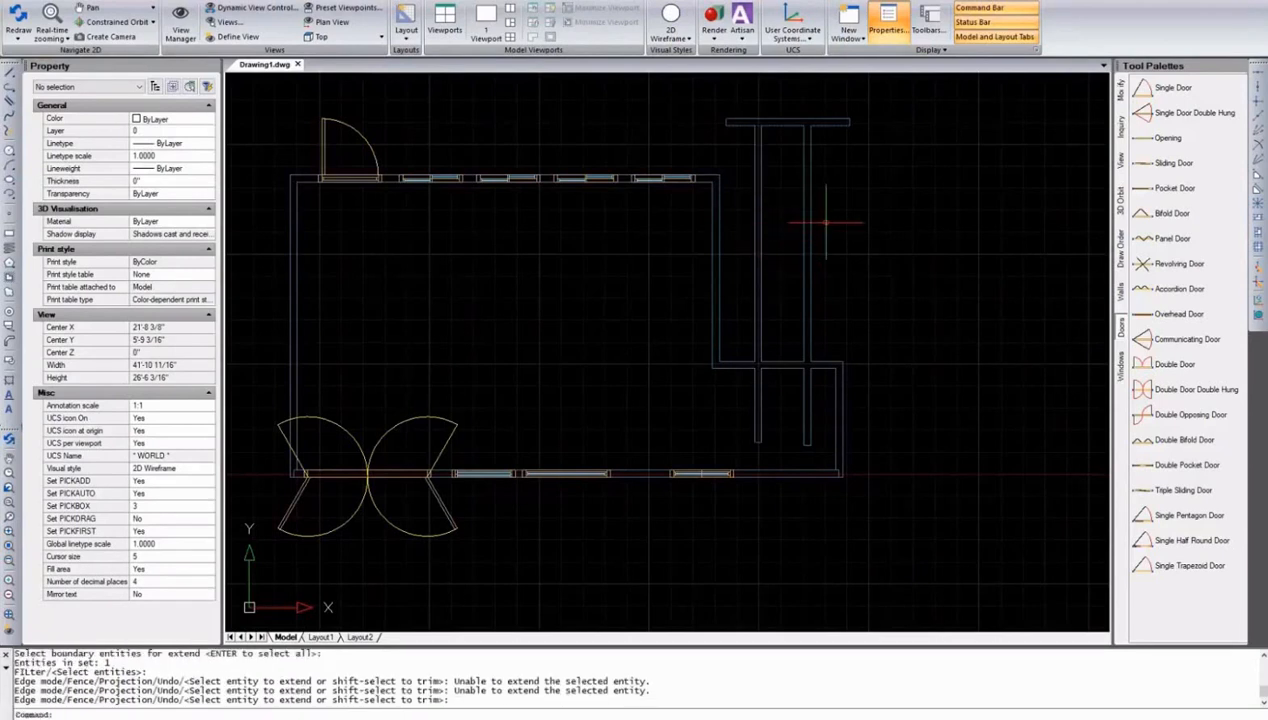